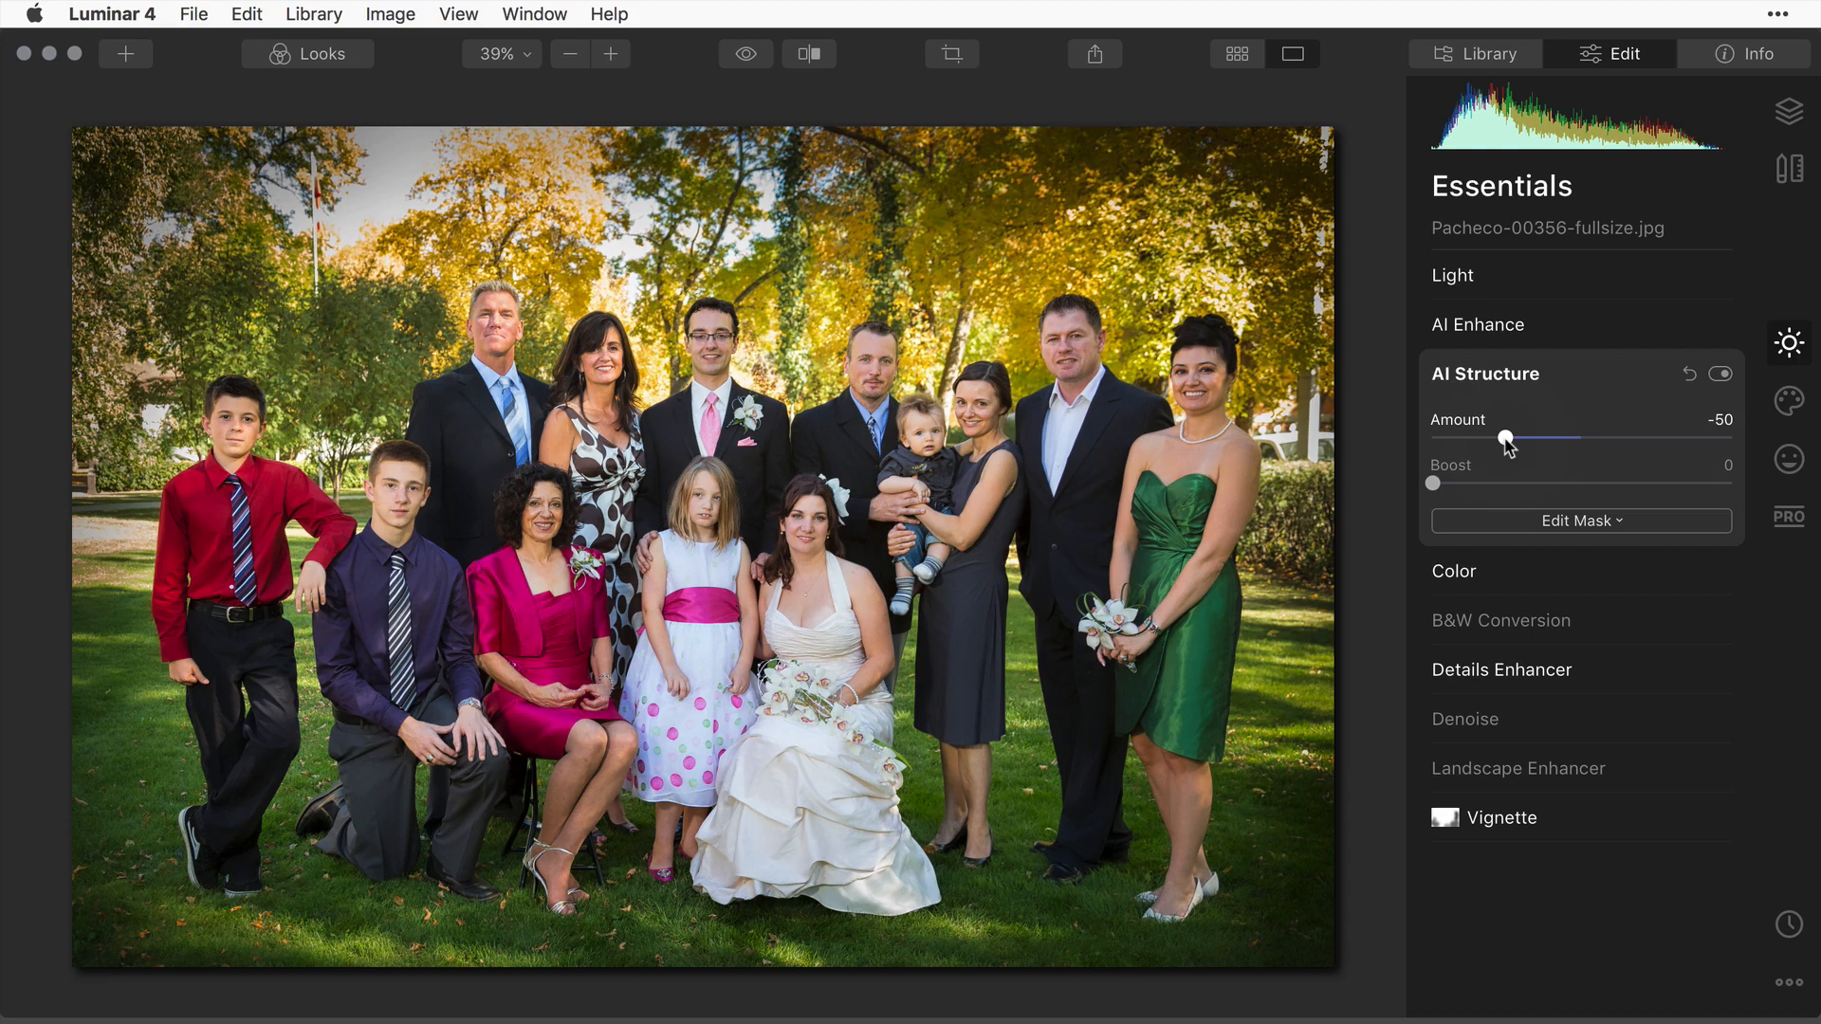
# Try AI Structure amounts of 54, -50 and -100 on the group photo.
pyautogui.click(1506, 439)
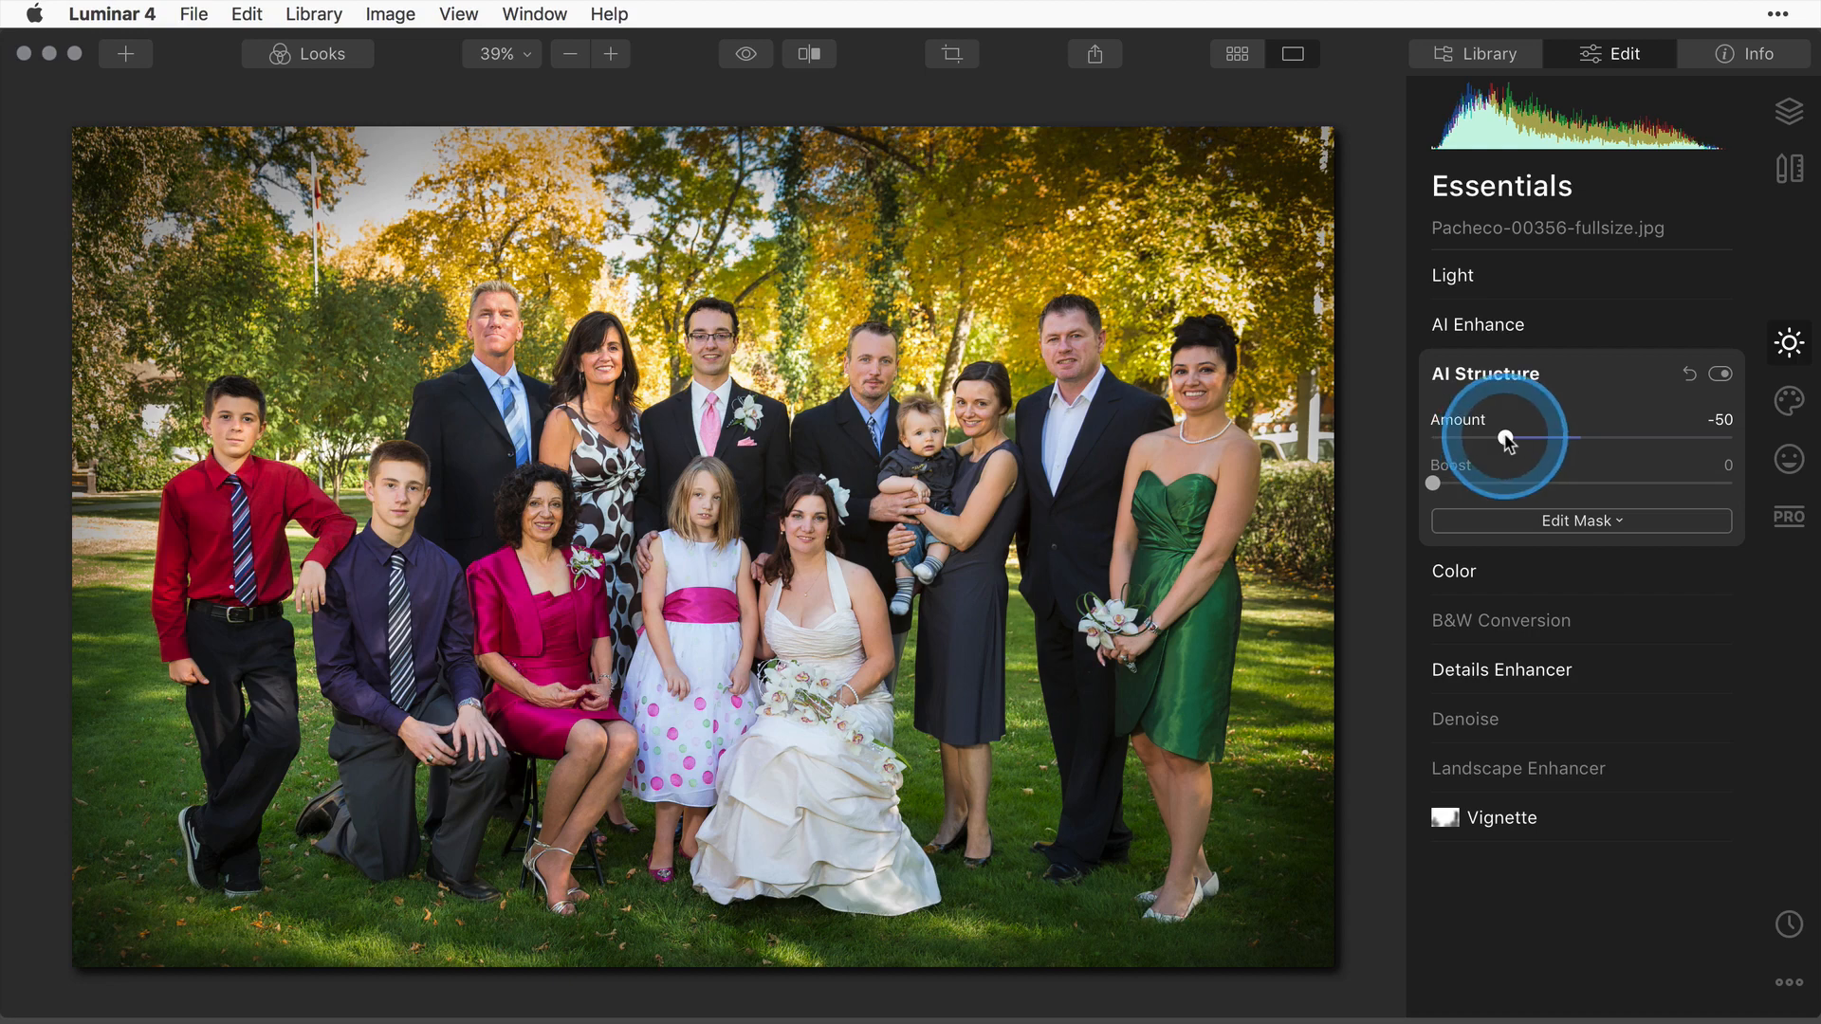
pyautogui.moveTo(1506, 439); pyautogui.dragTo(1669, 442)
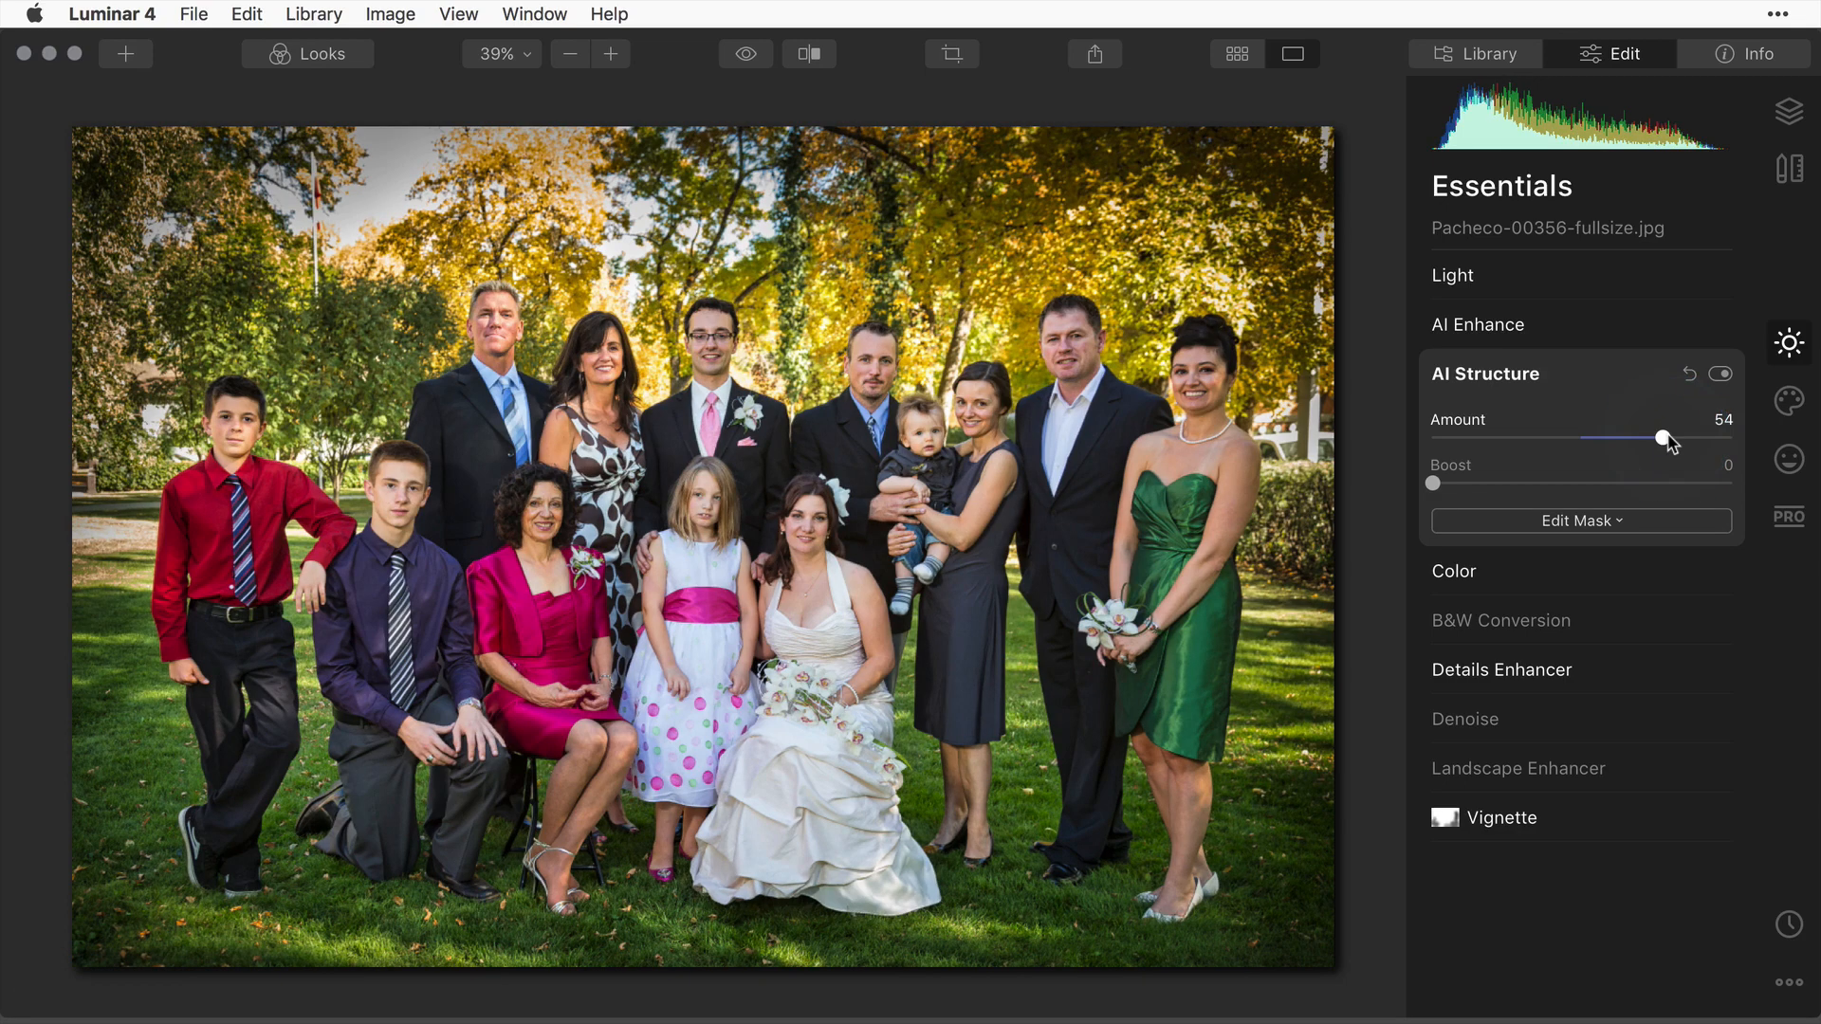
pyautogui.click(1665, 440)
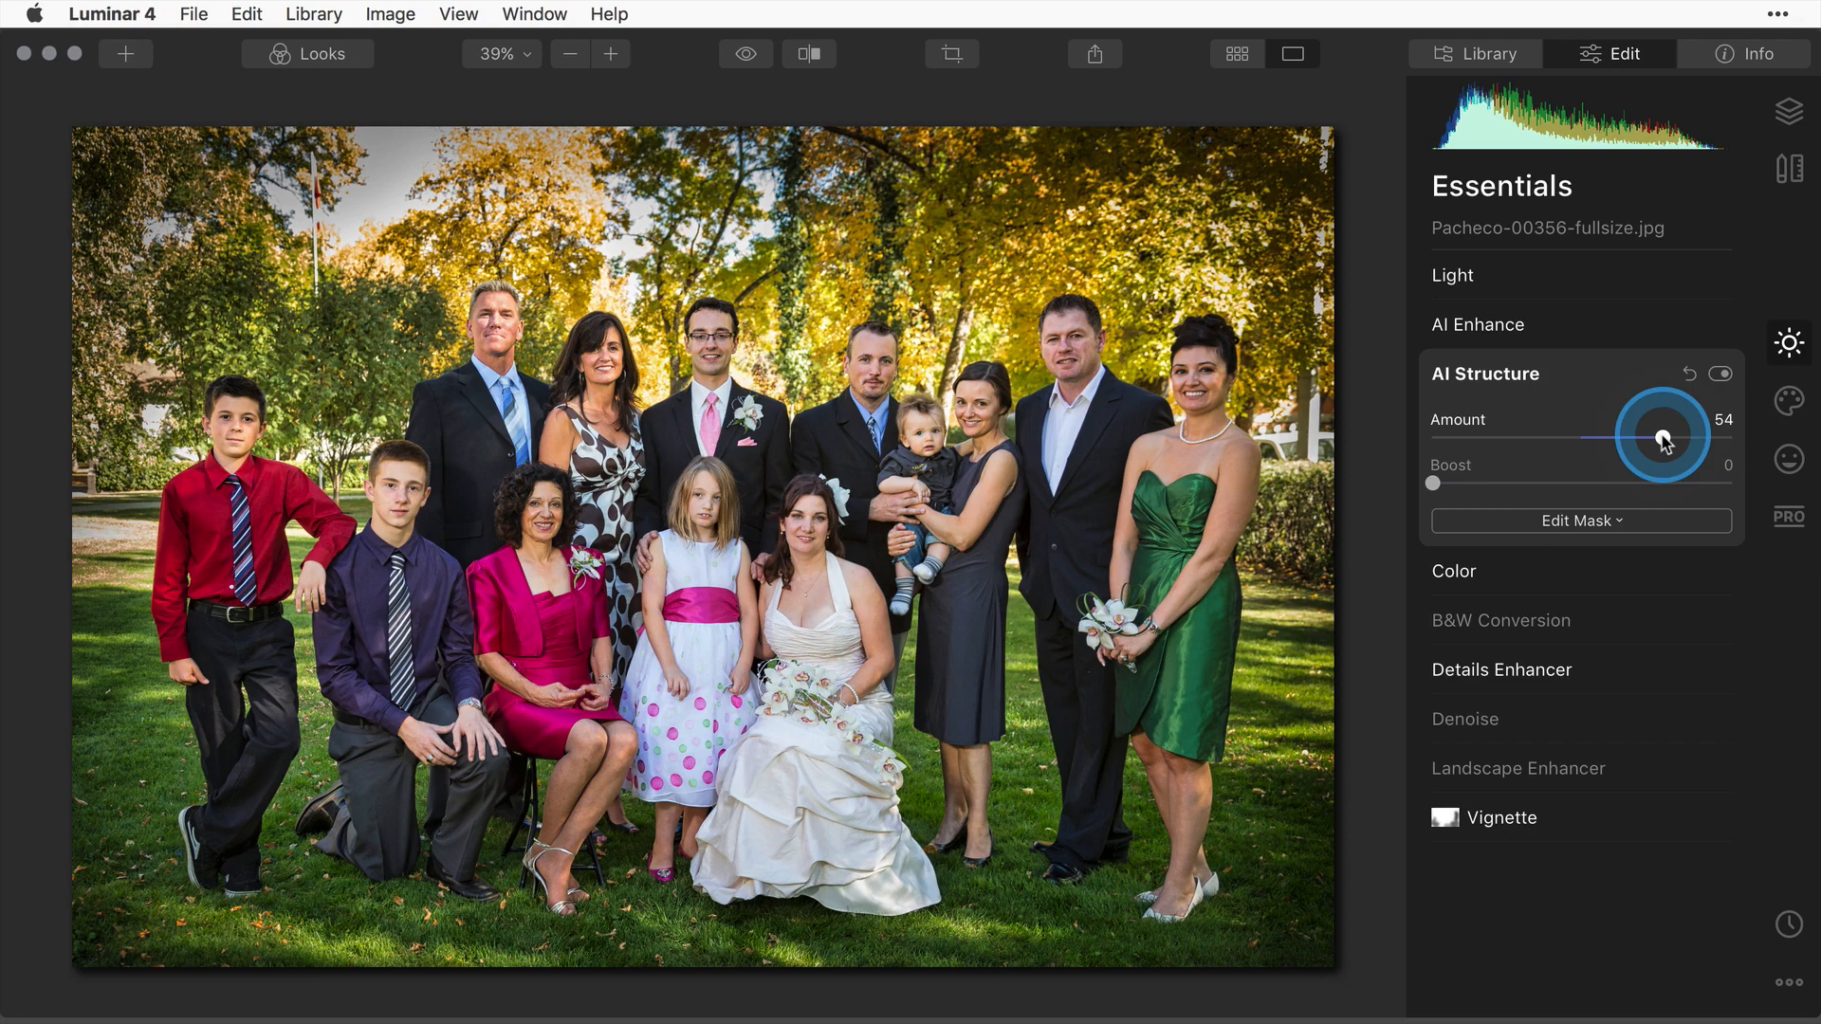
pyautogui.moveTo(1665, 440); pyautogui.dragTo(1503, 437)
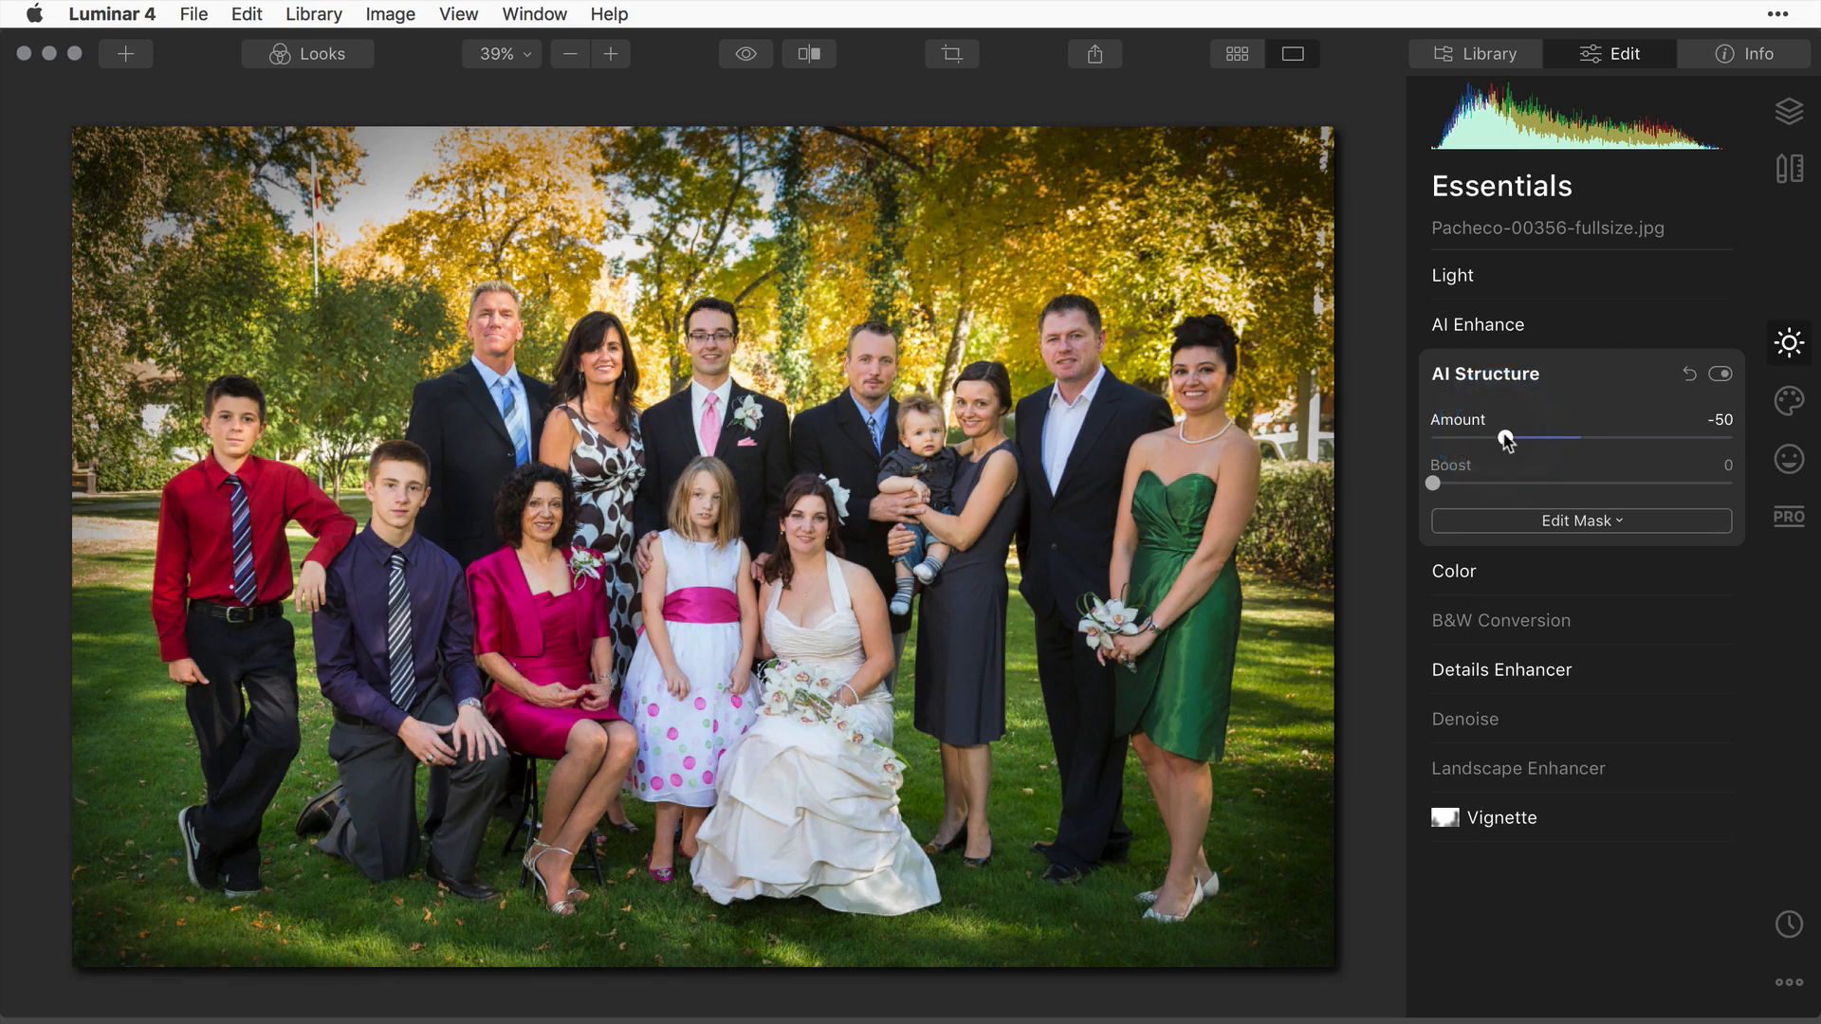
pyautogui.moveTo(1504, 437); pyautogui.dragTo(1403, 442)
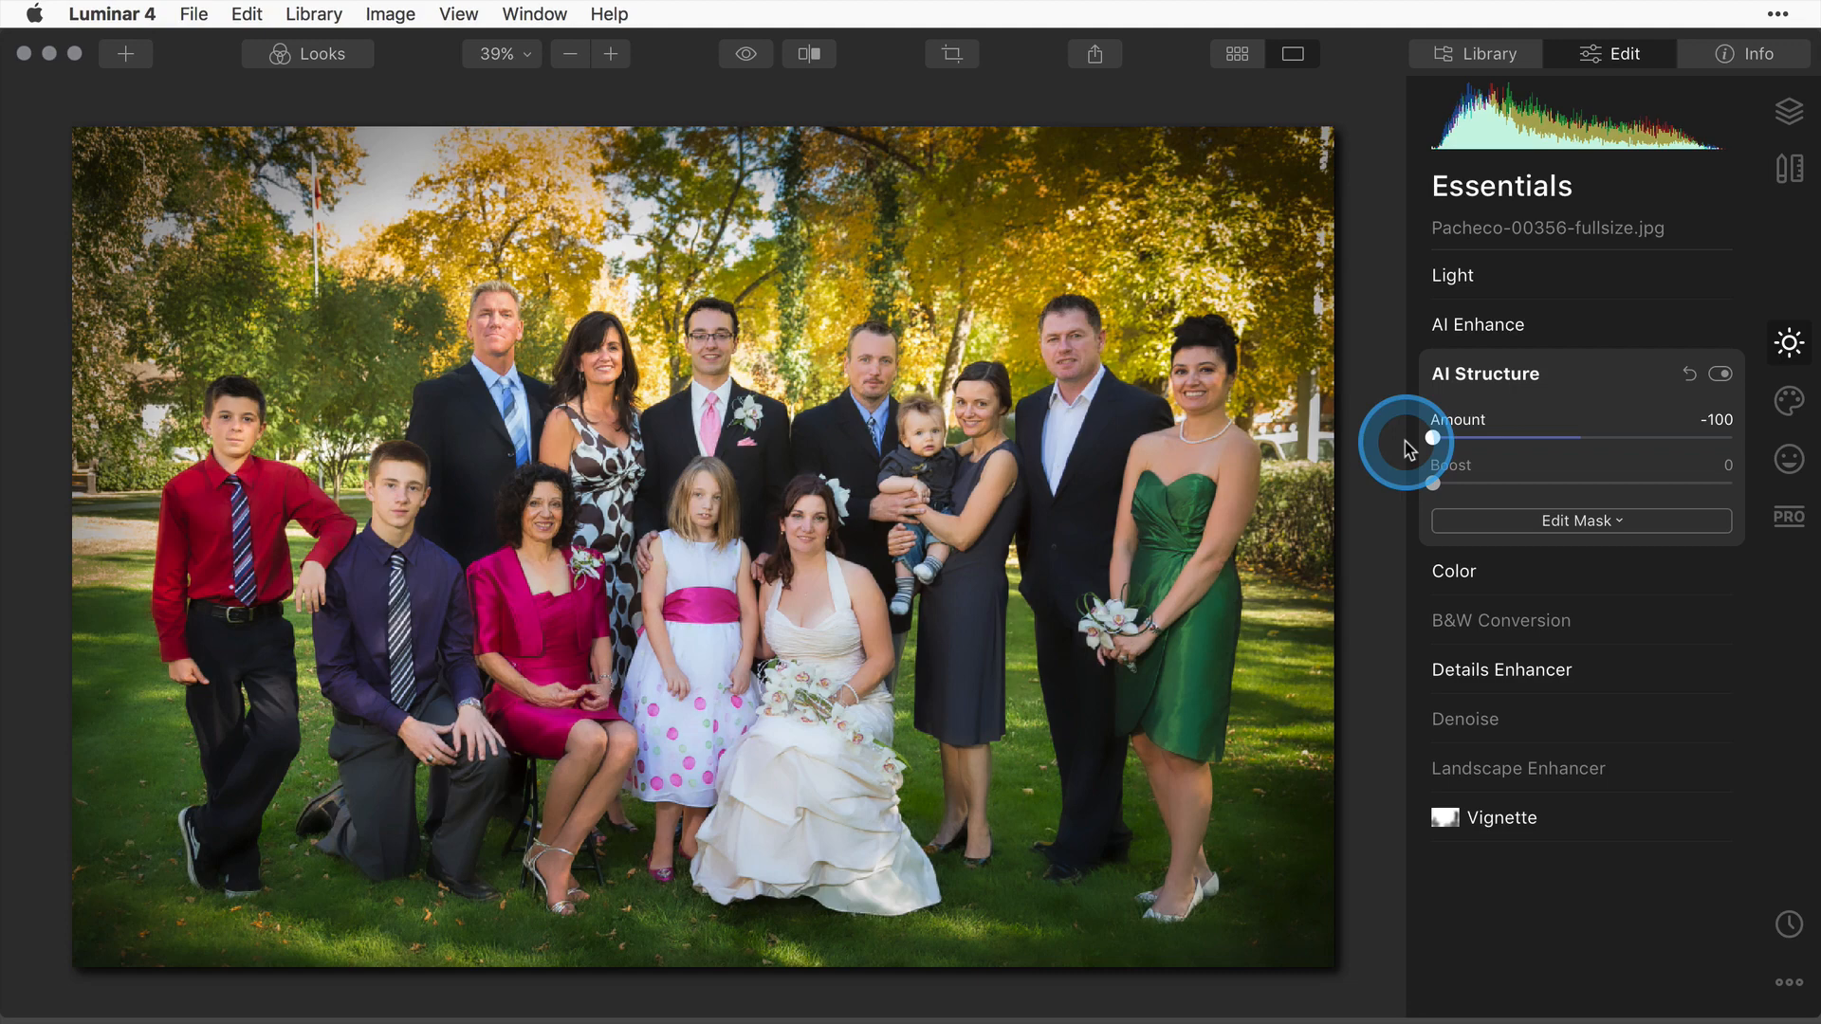
# Set the AI Structure amount to -49 and collapse its settings.
pyautogui.moveTo(1411, 450); pyautogui.dragTo(1510, 438)
pyautogui.click(1428, 553)
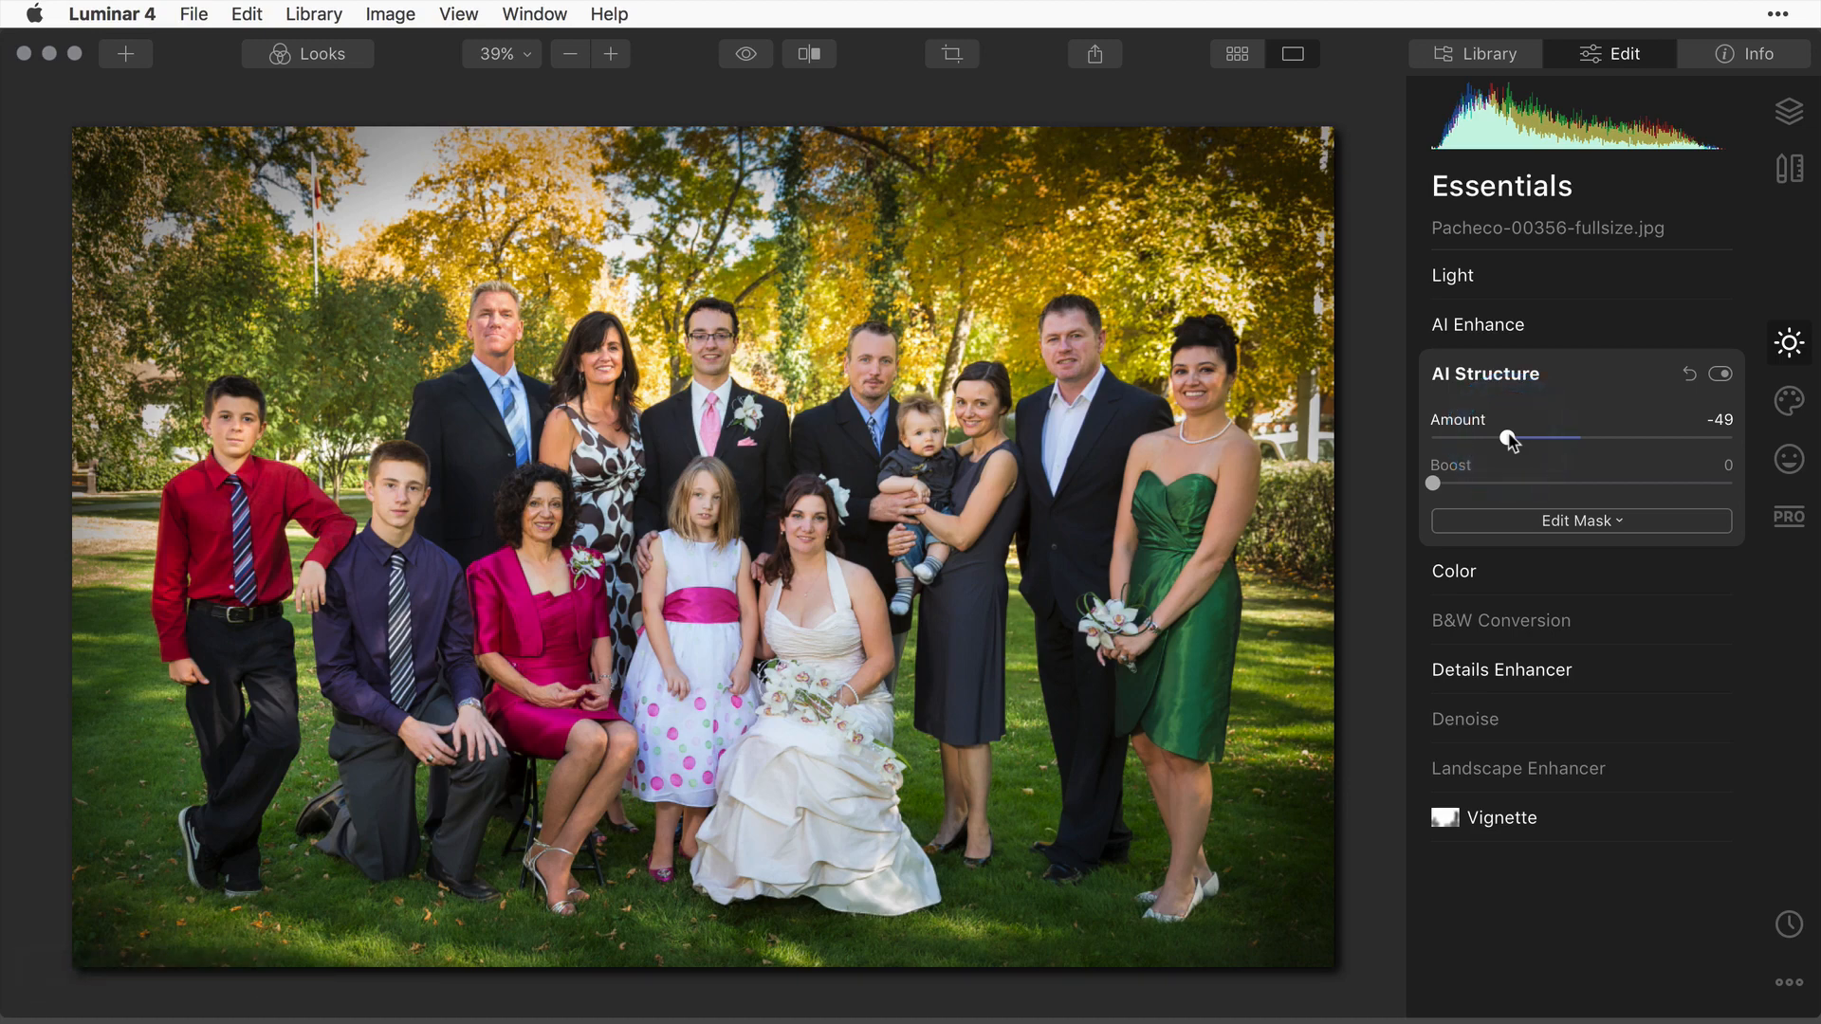
pyautogui.click(1475, 571)
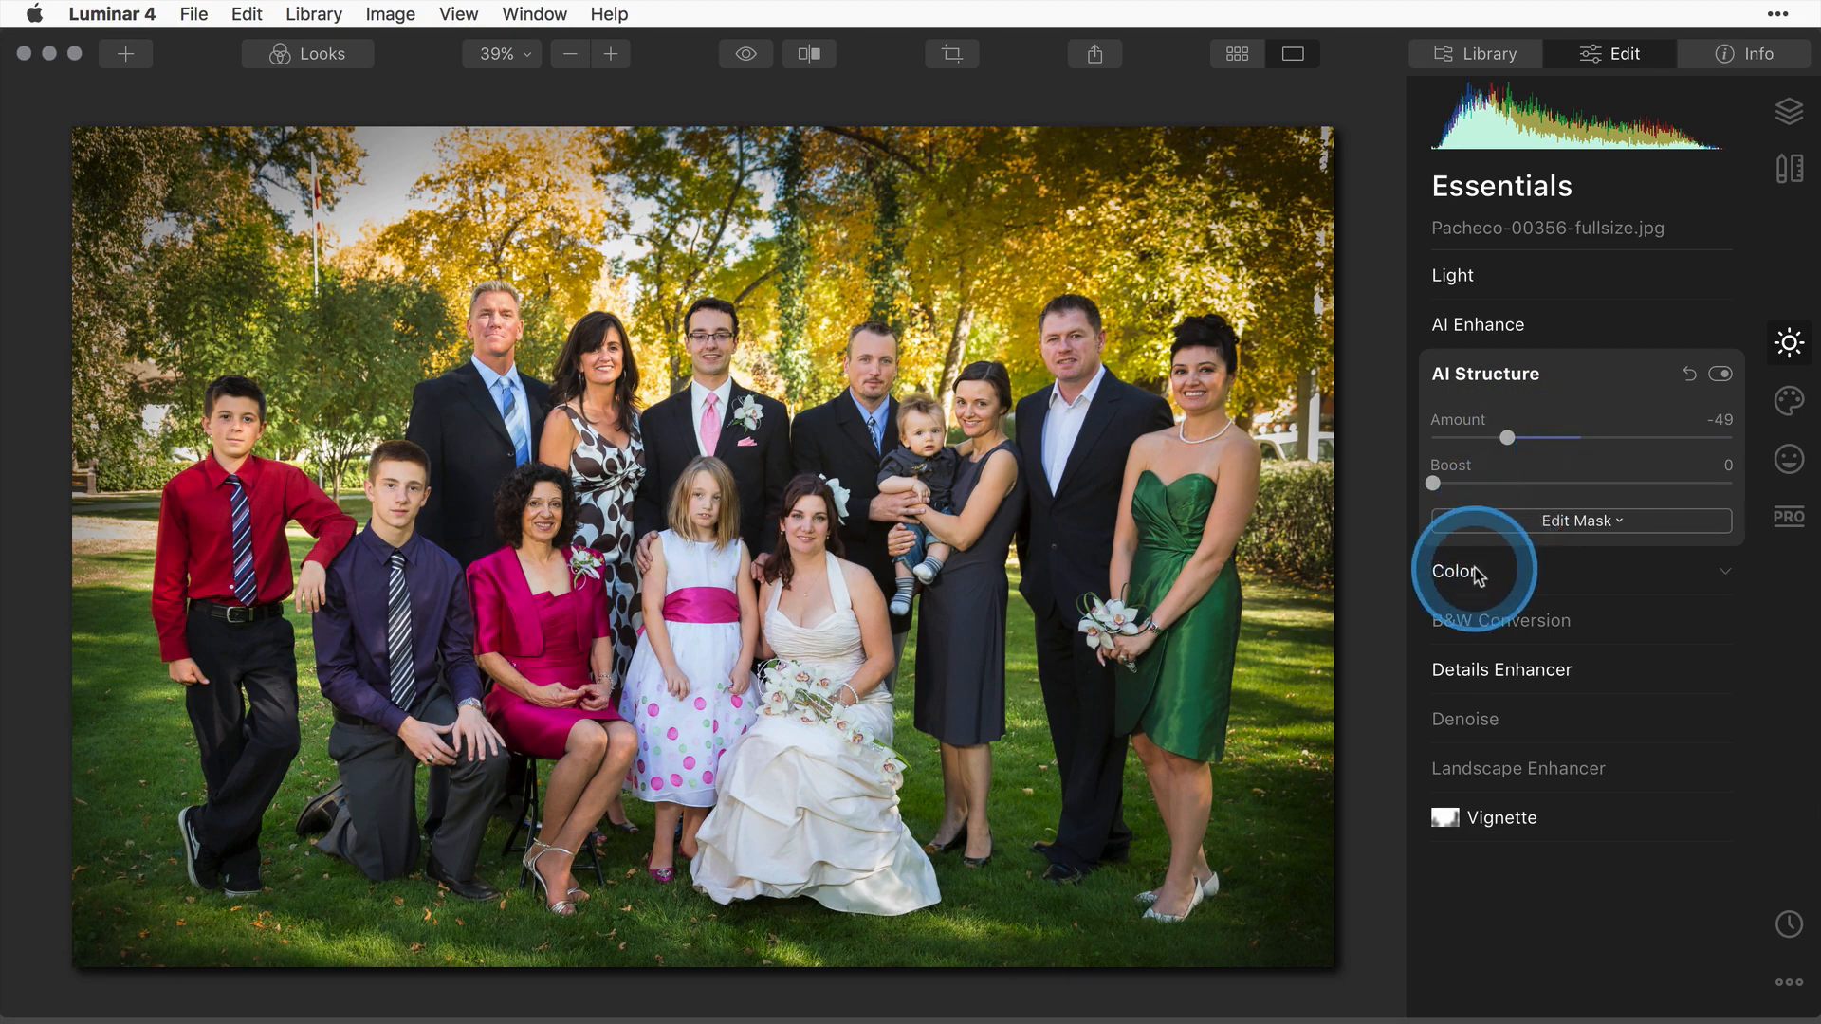
pyautogui.click(1471, 380)
# Open the advanced Color settings and set the orange luminance to 20.
pyautogui.click(1448, 571)
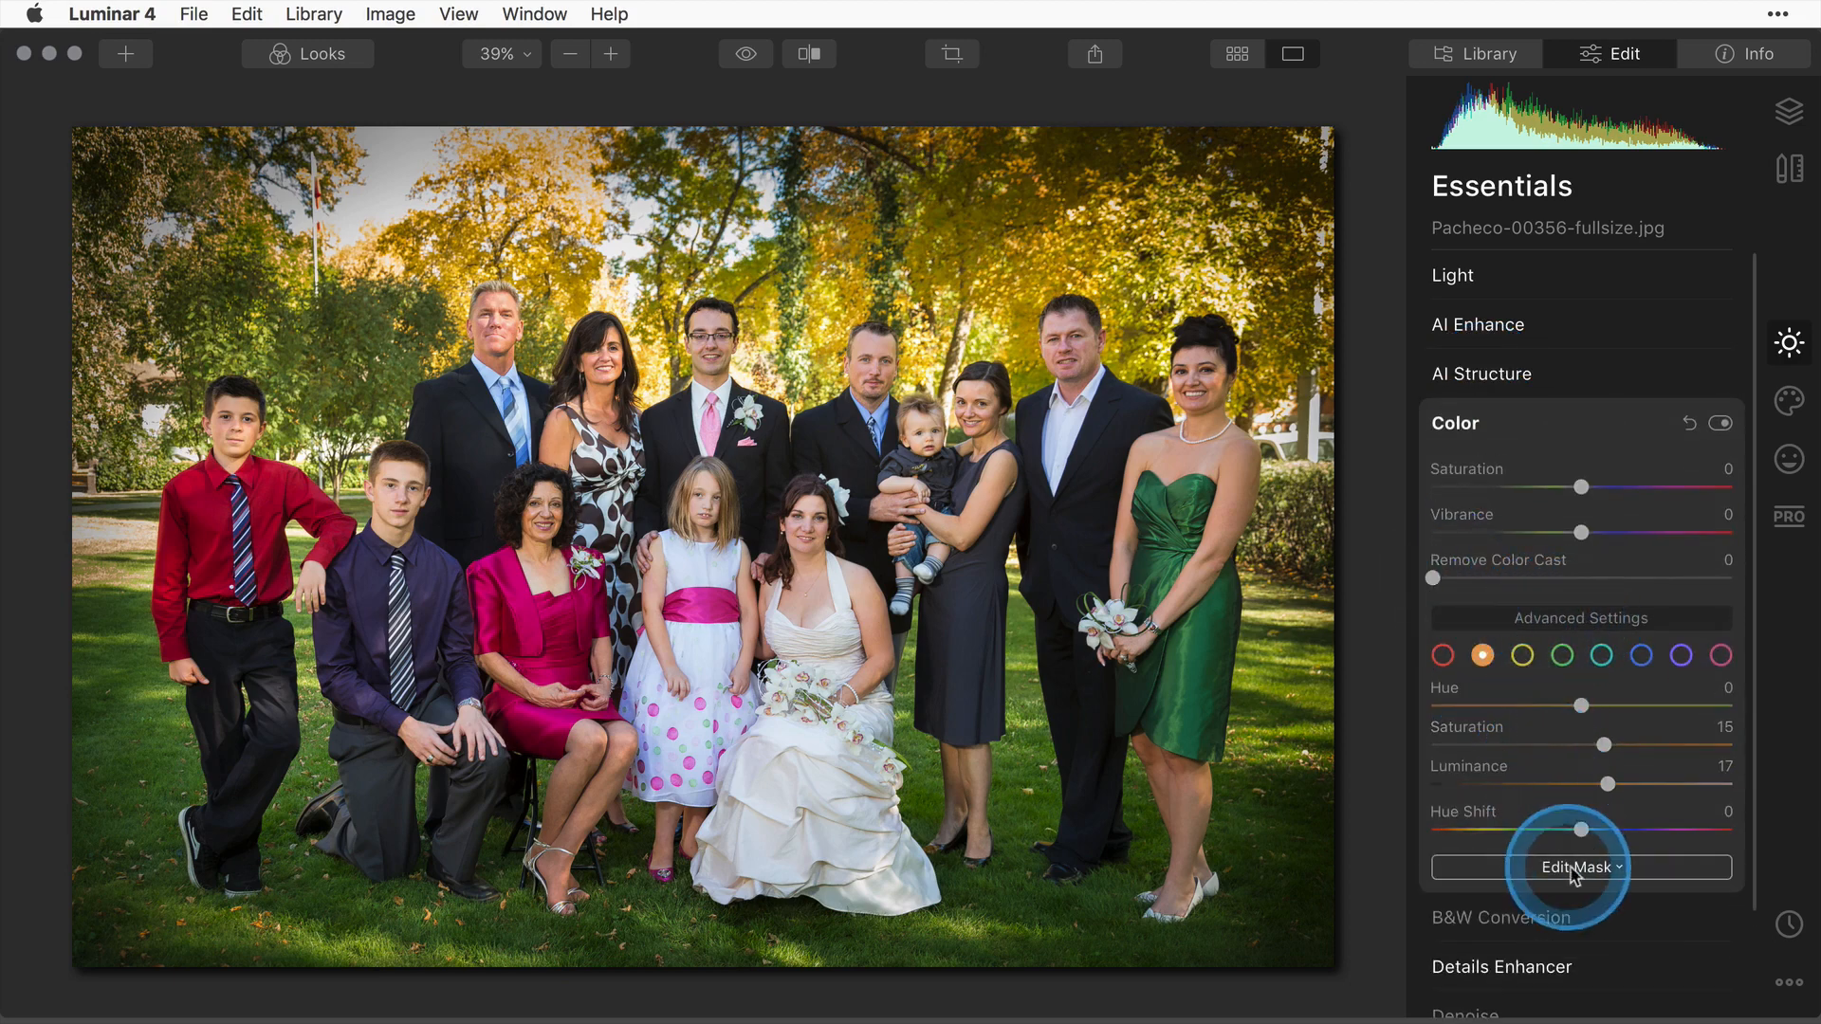
pyautogui.click(1549, 621)
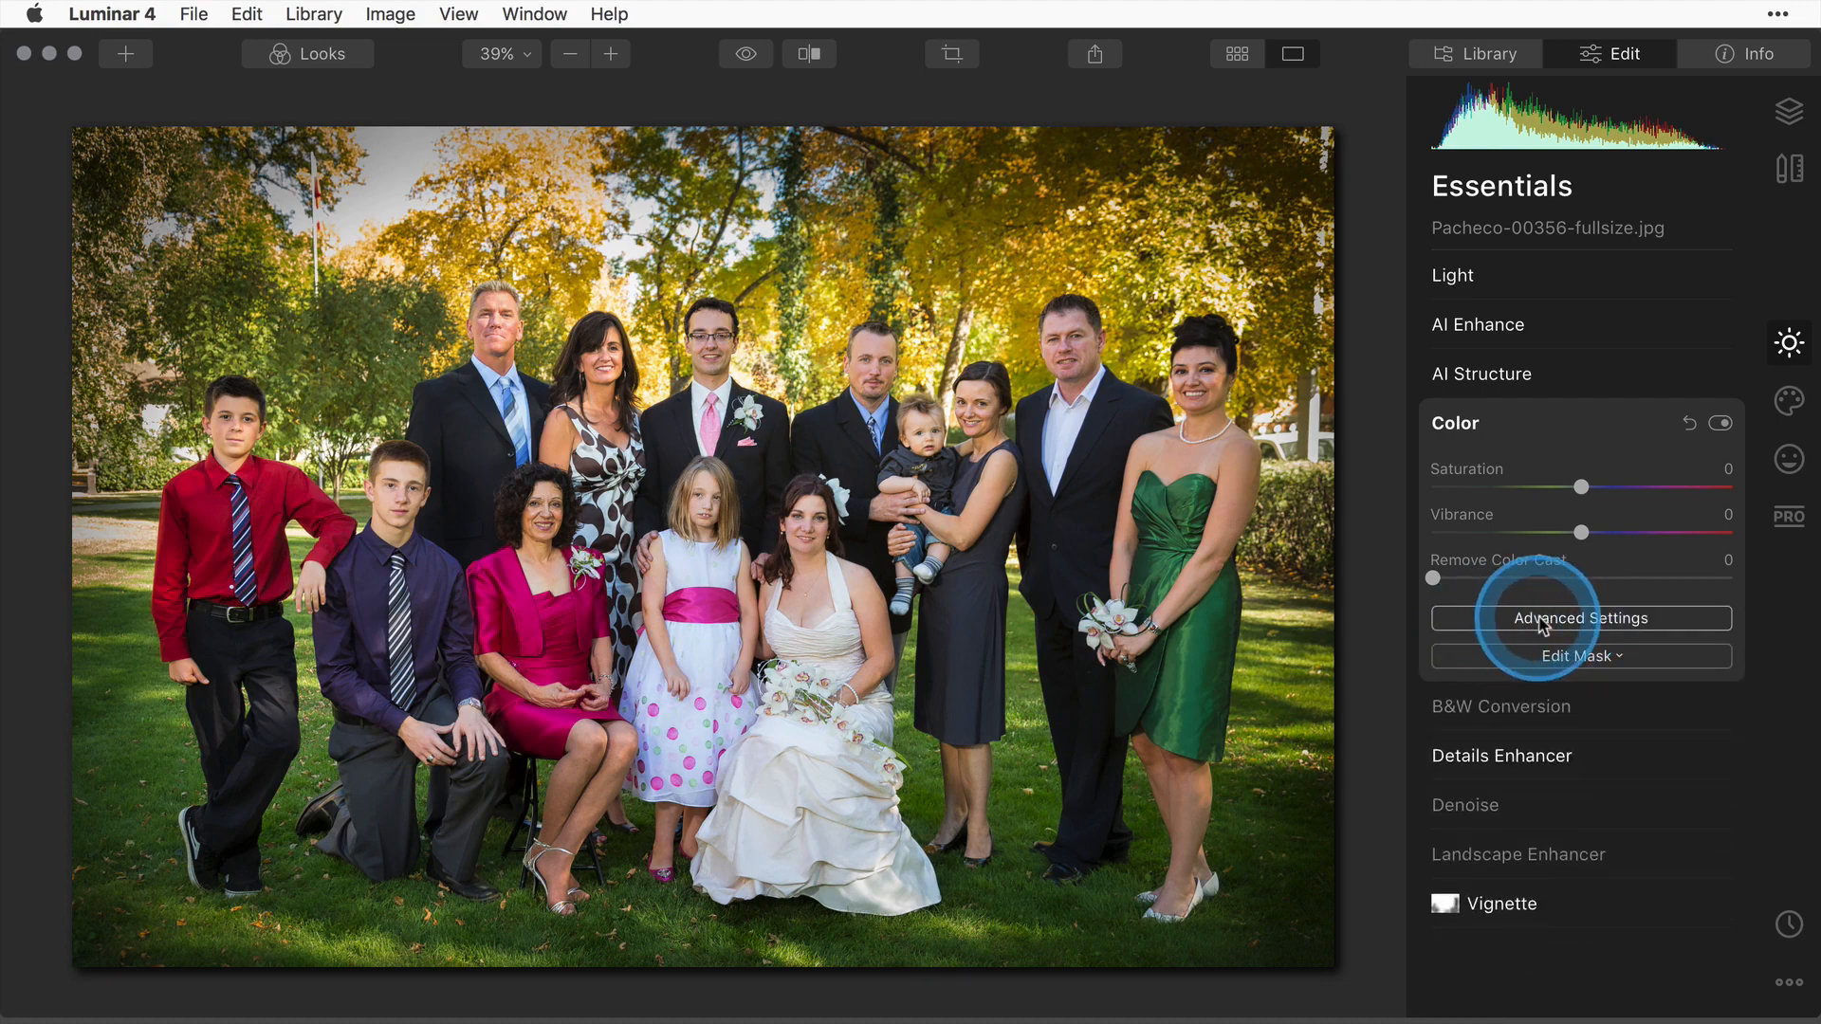
pyautogui.click(1548, 621)
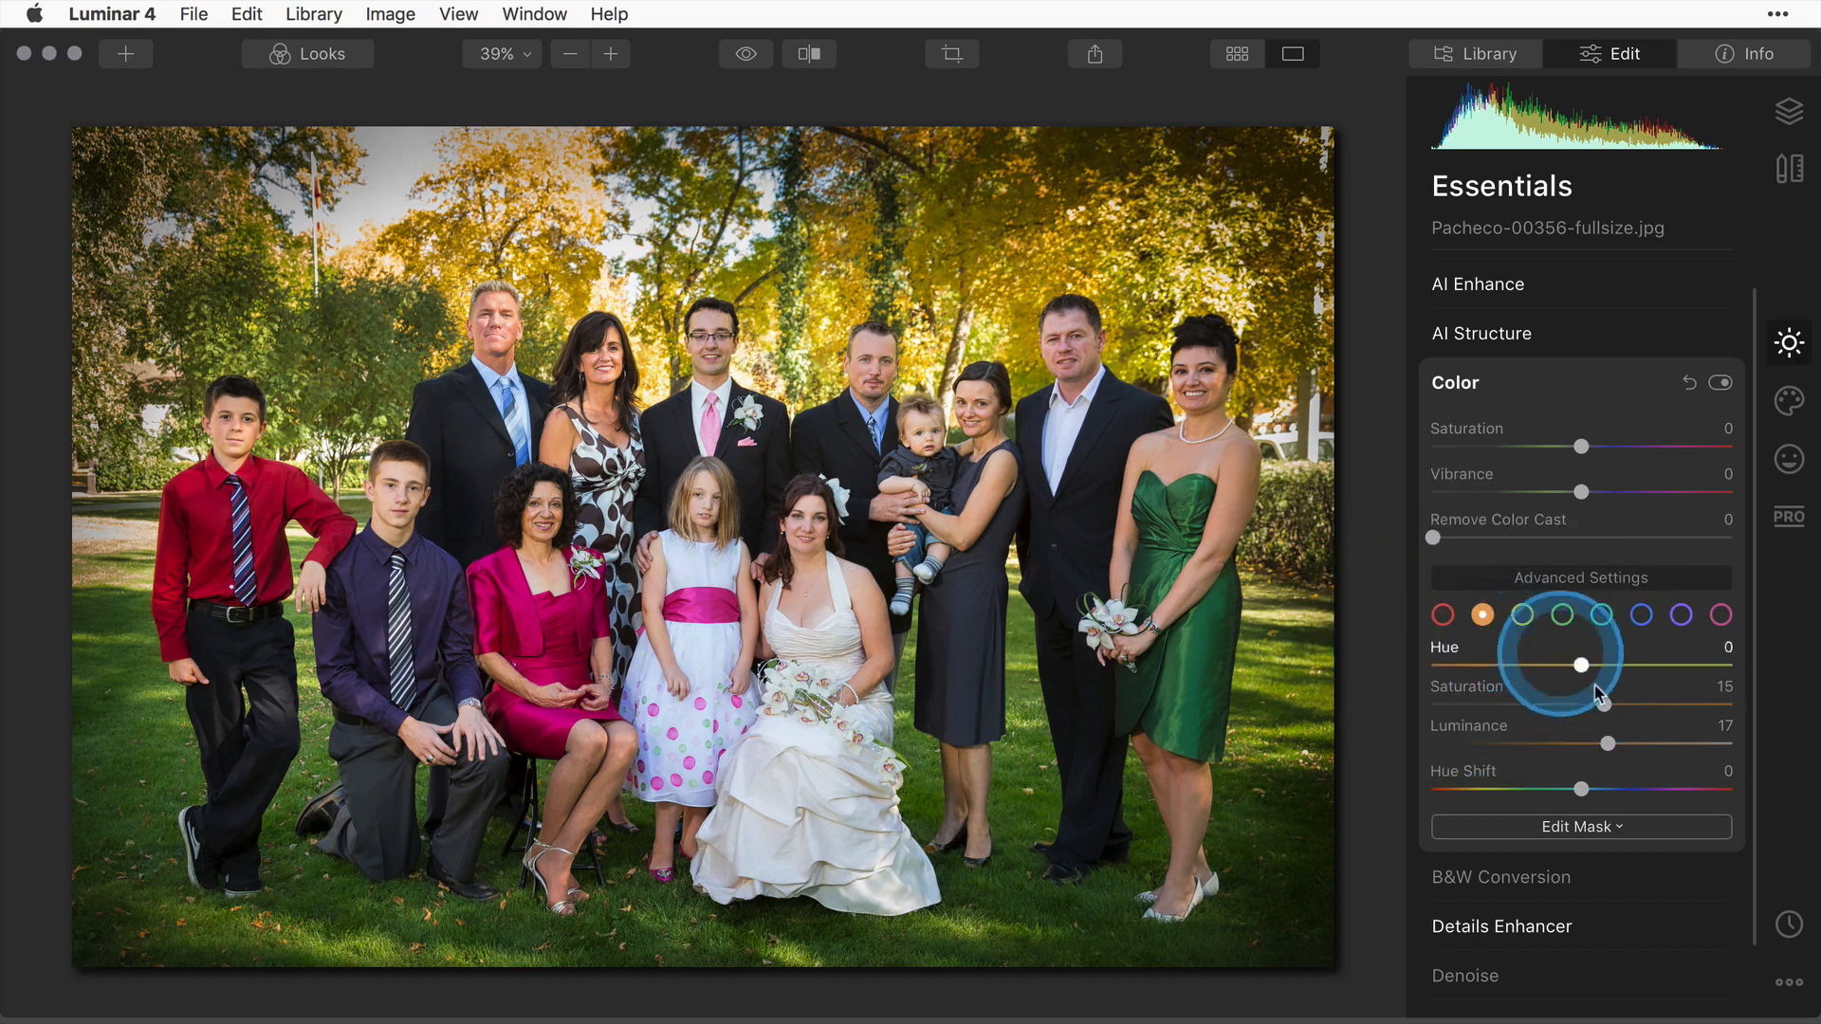
pyautogui.click(1610, 739)
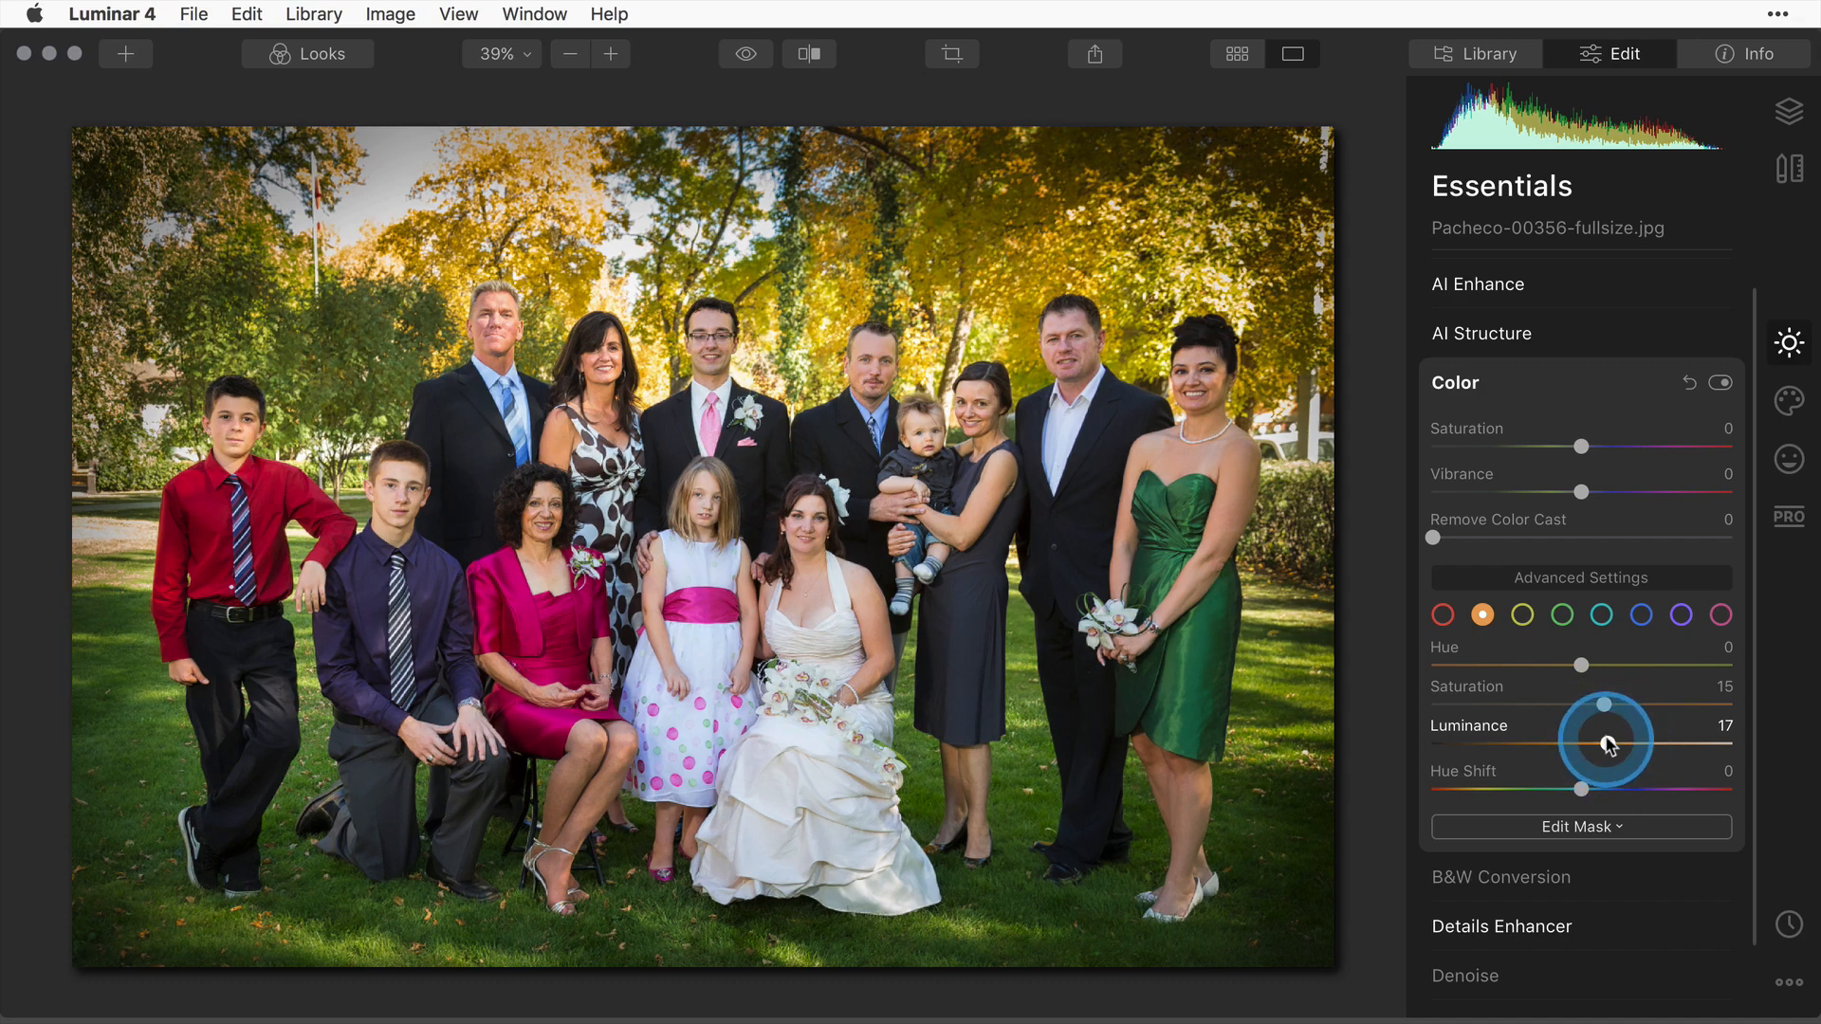
pyautogui.moveTo(1611, 742)
pyautogui.mouseDown()
pyautogui.moveTo(1686, 744)
pyautogui.moveTo(1519, 747)
pyautogui.moveTo(1611, 748)
pyautogui.mouseUp()
# Set the orange saturation to 20 and collapse the Color settings.
pyautogui.click(1604, 703)
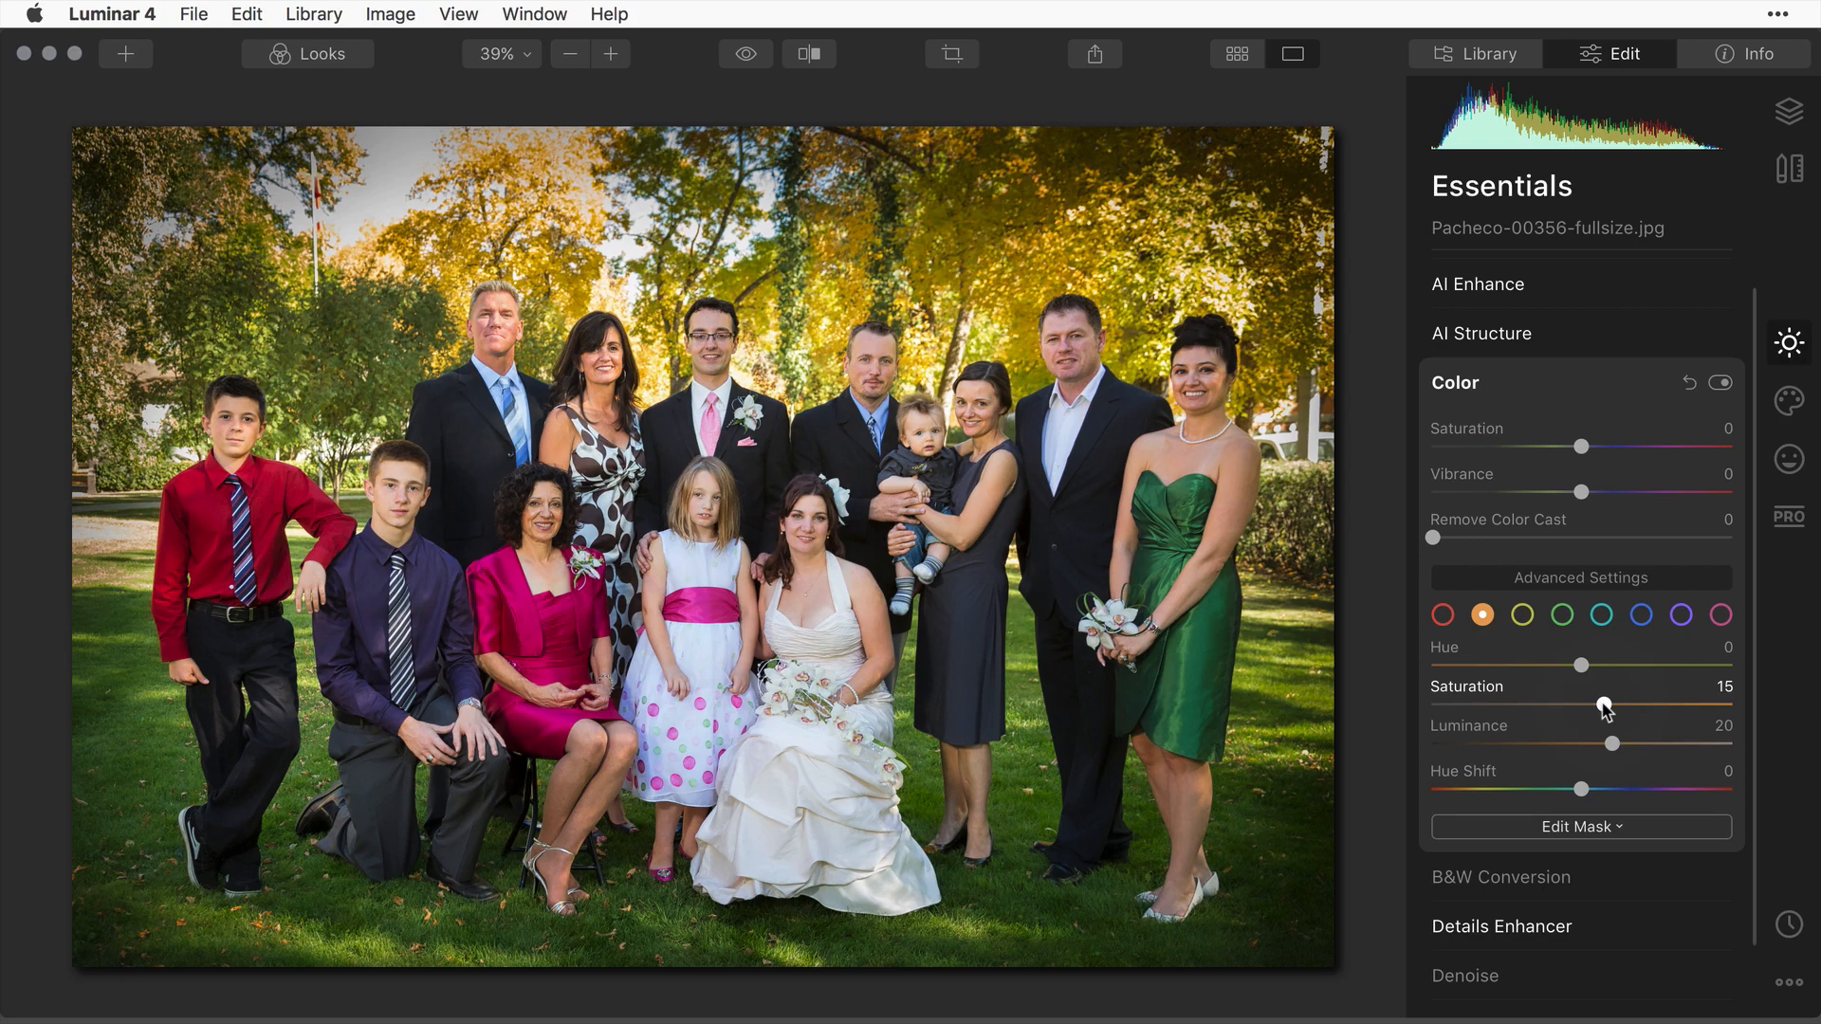
pyautogui.moveTo(1604, 707)
pyautogui.mouseDown()
pyautogui.moveTo(1647, 704)
pyautogui.moveTo(1611, 703)
pyautogui.mouseUp()
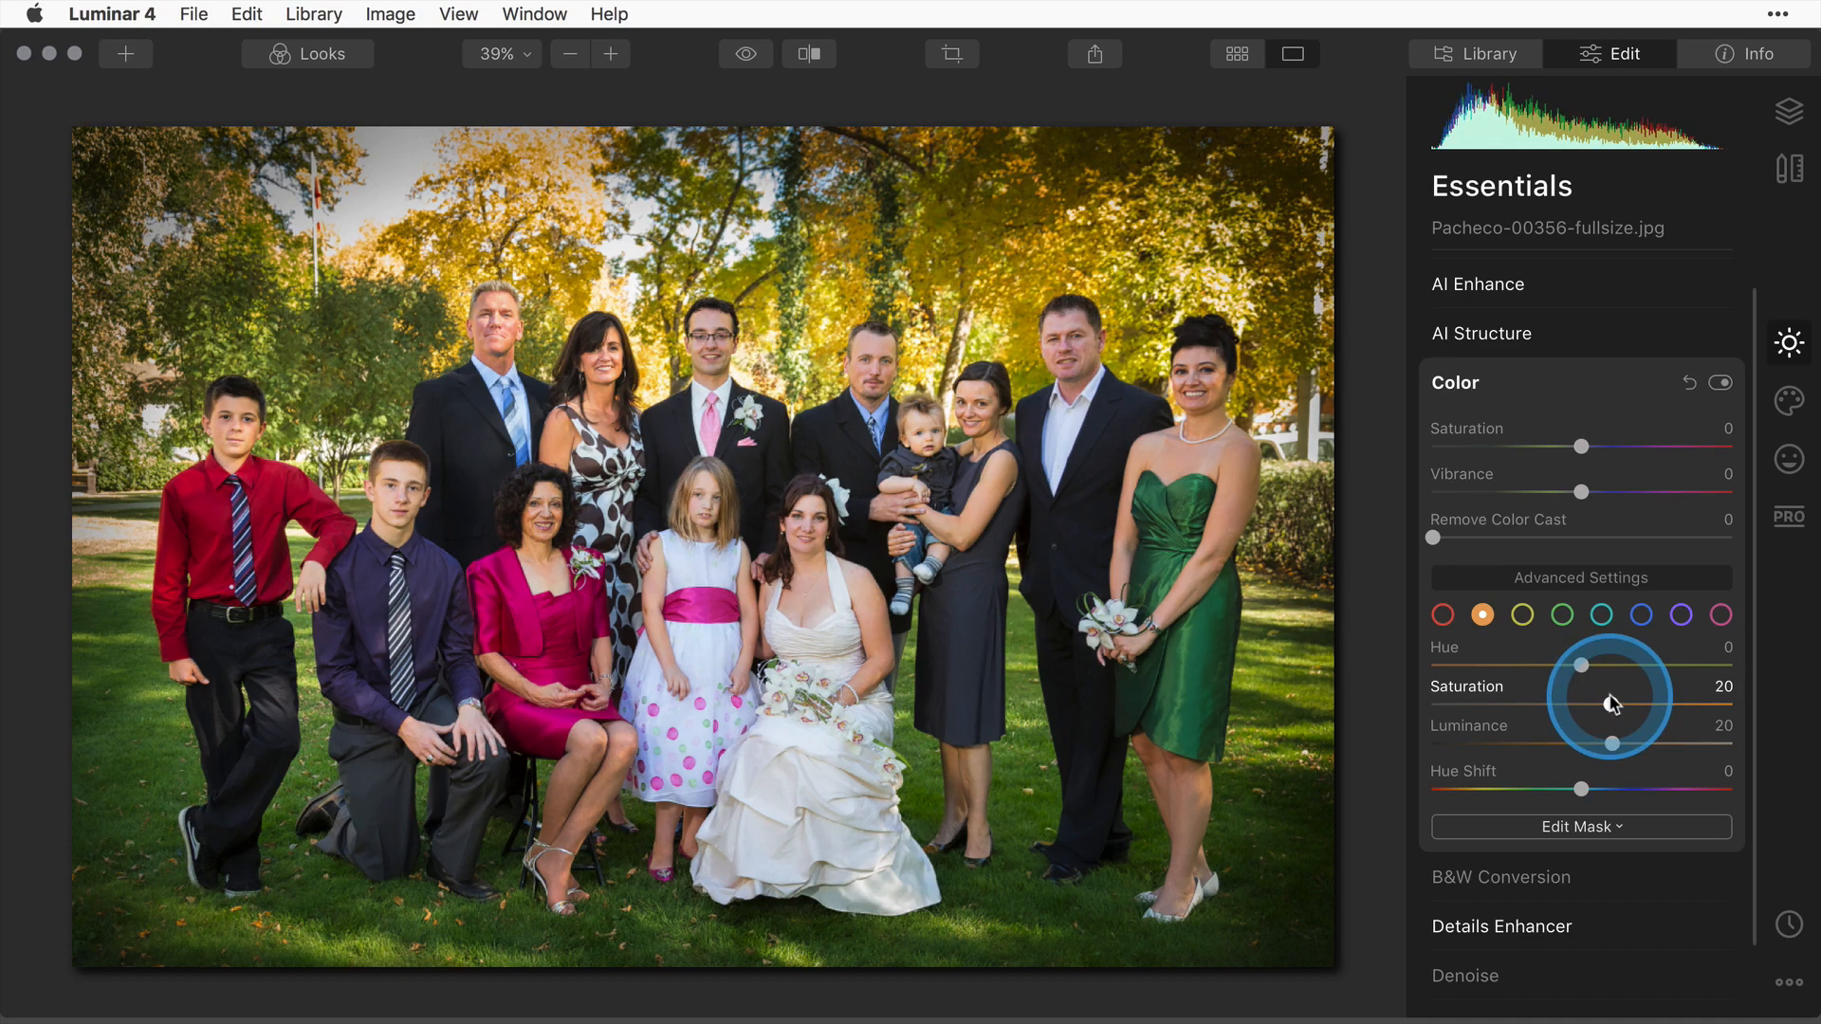
pyautogui.click(1599, 706)
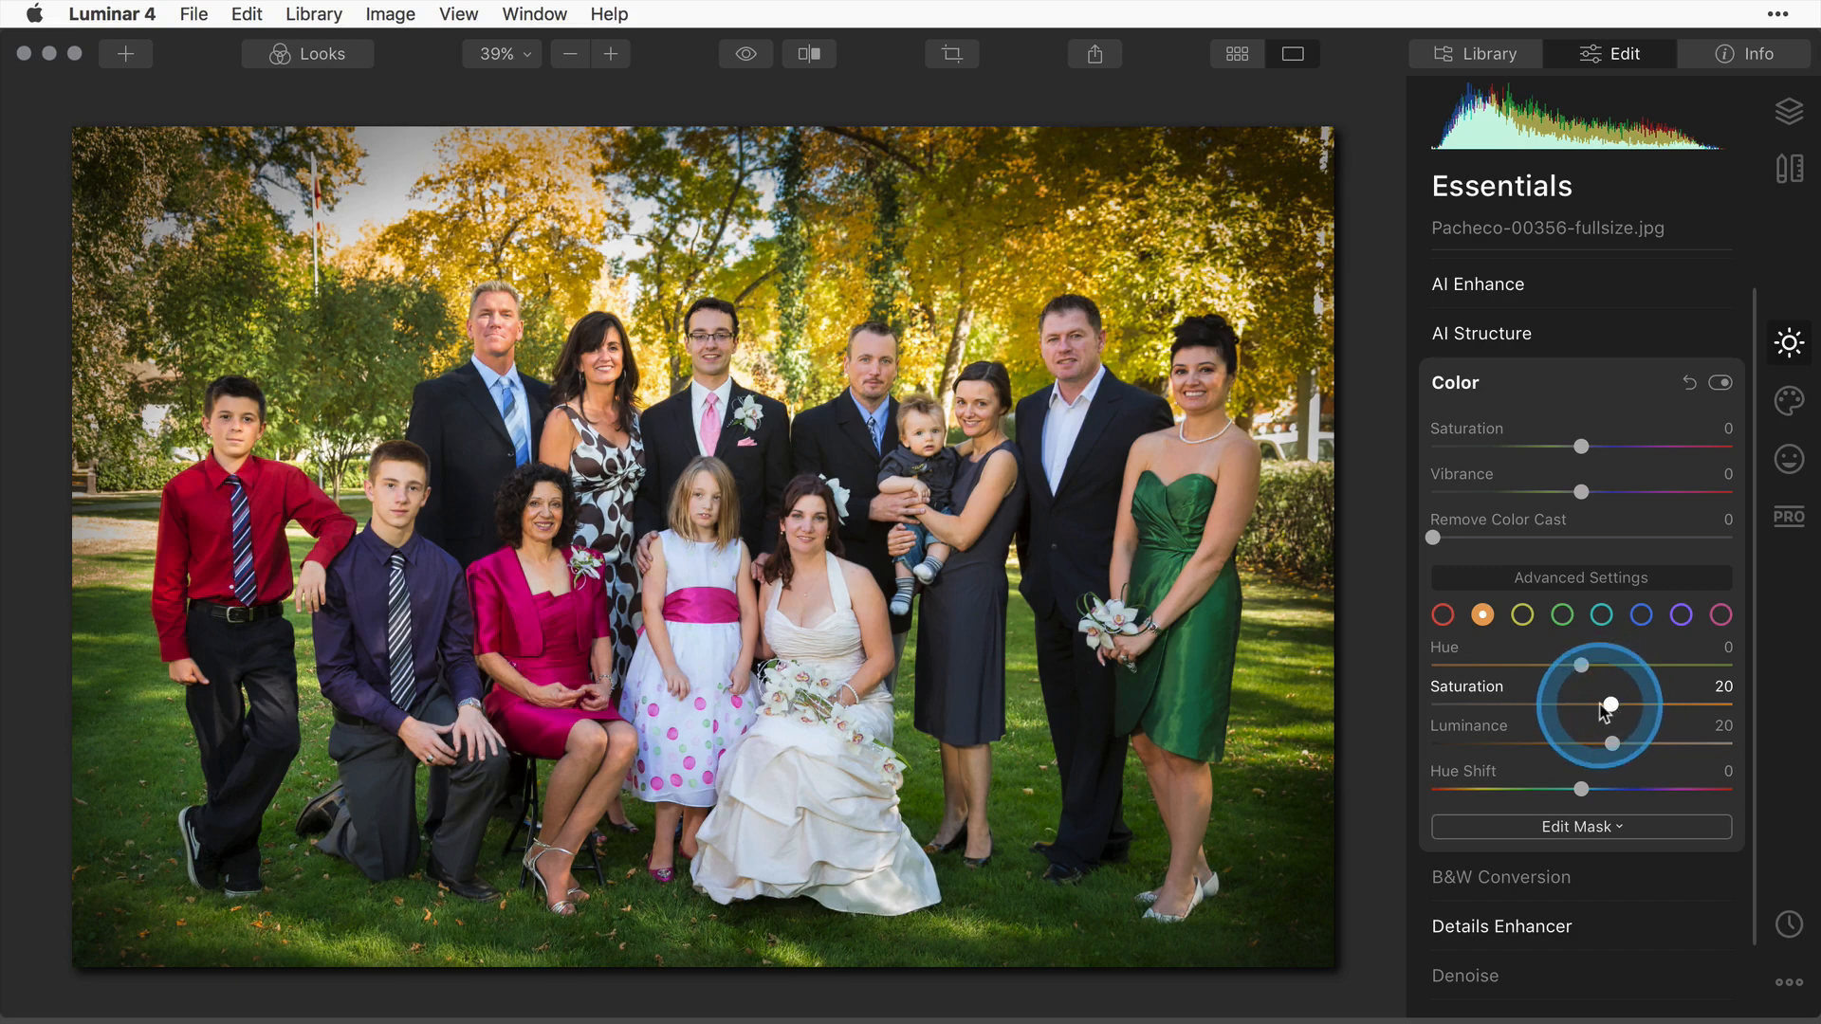
pyautogui.click(1610, 740)
pyautogui.scroll(-3, 1604, 737)
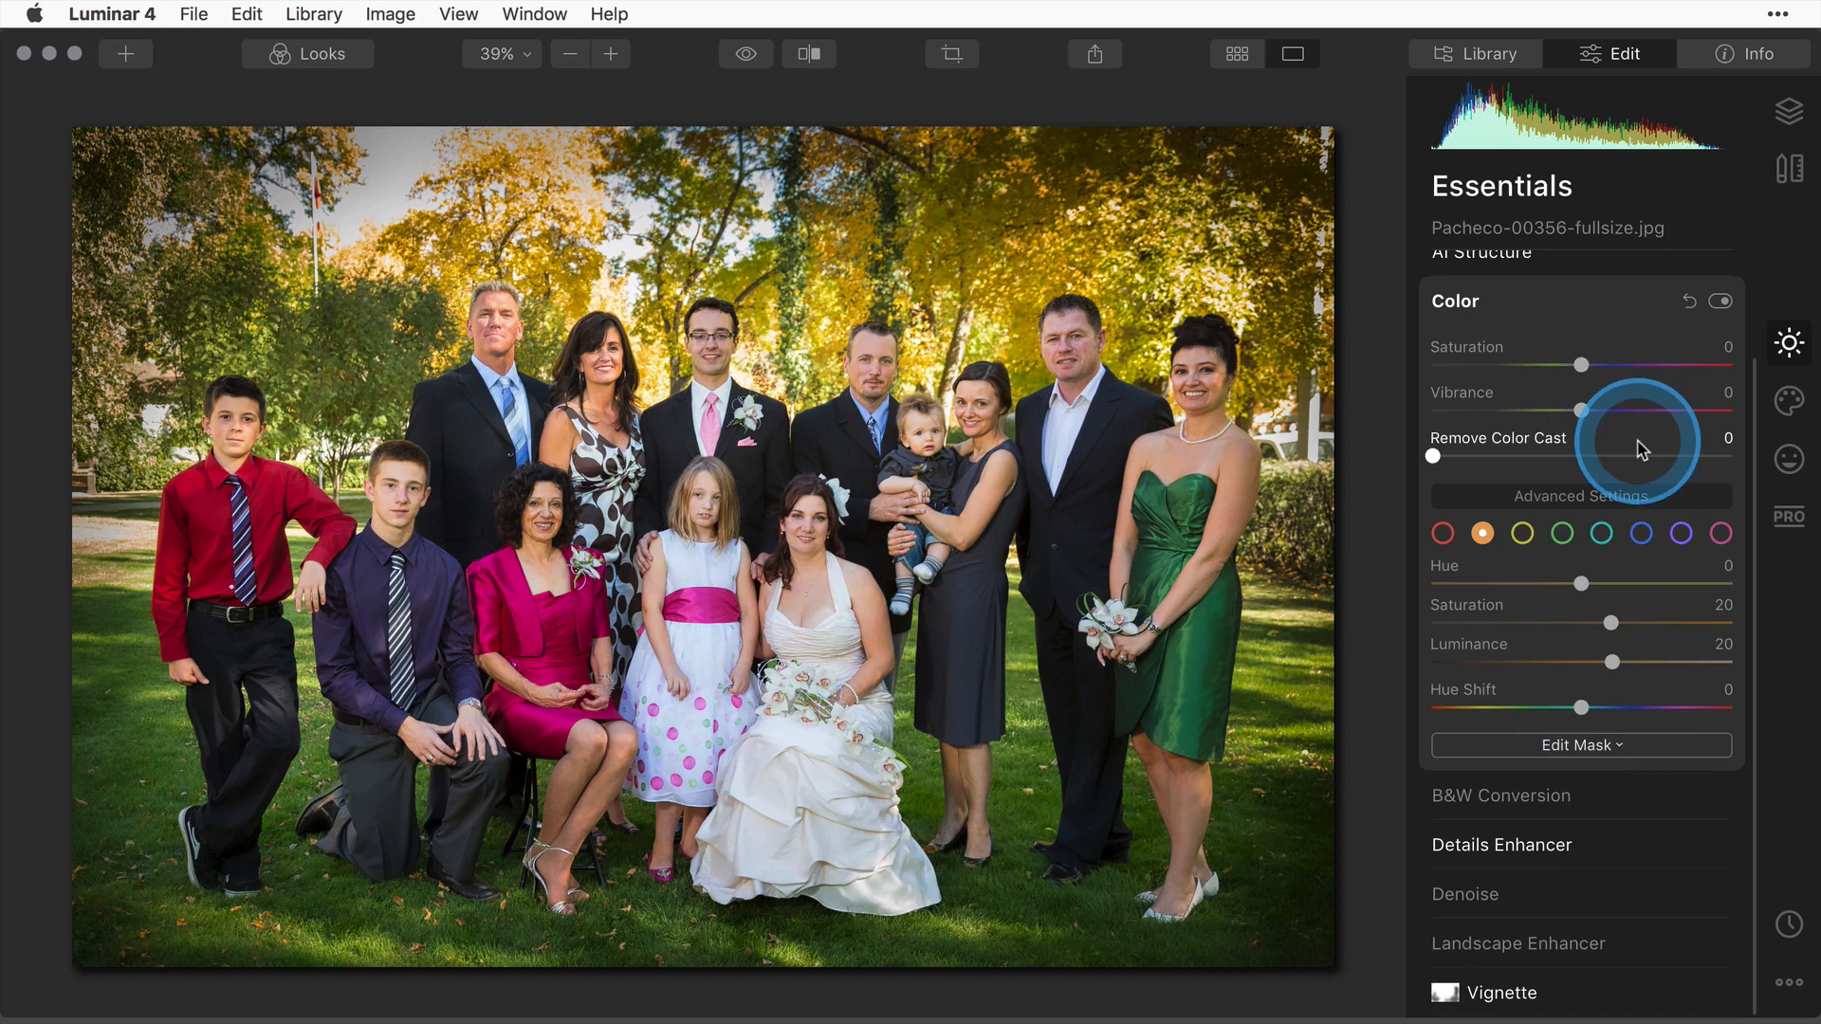
pyautogui.click(1454, 303)
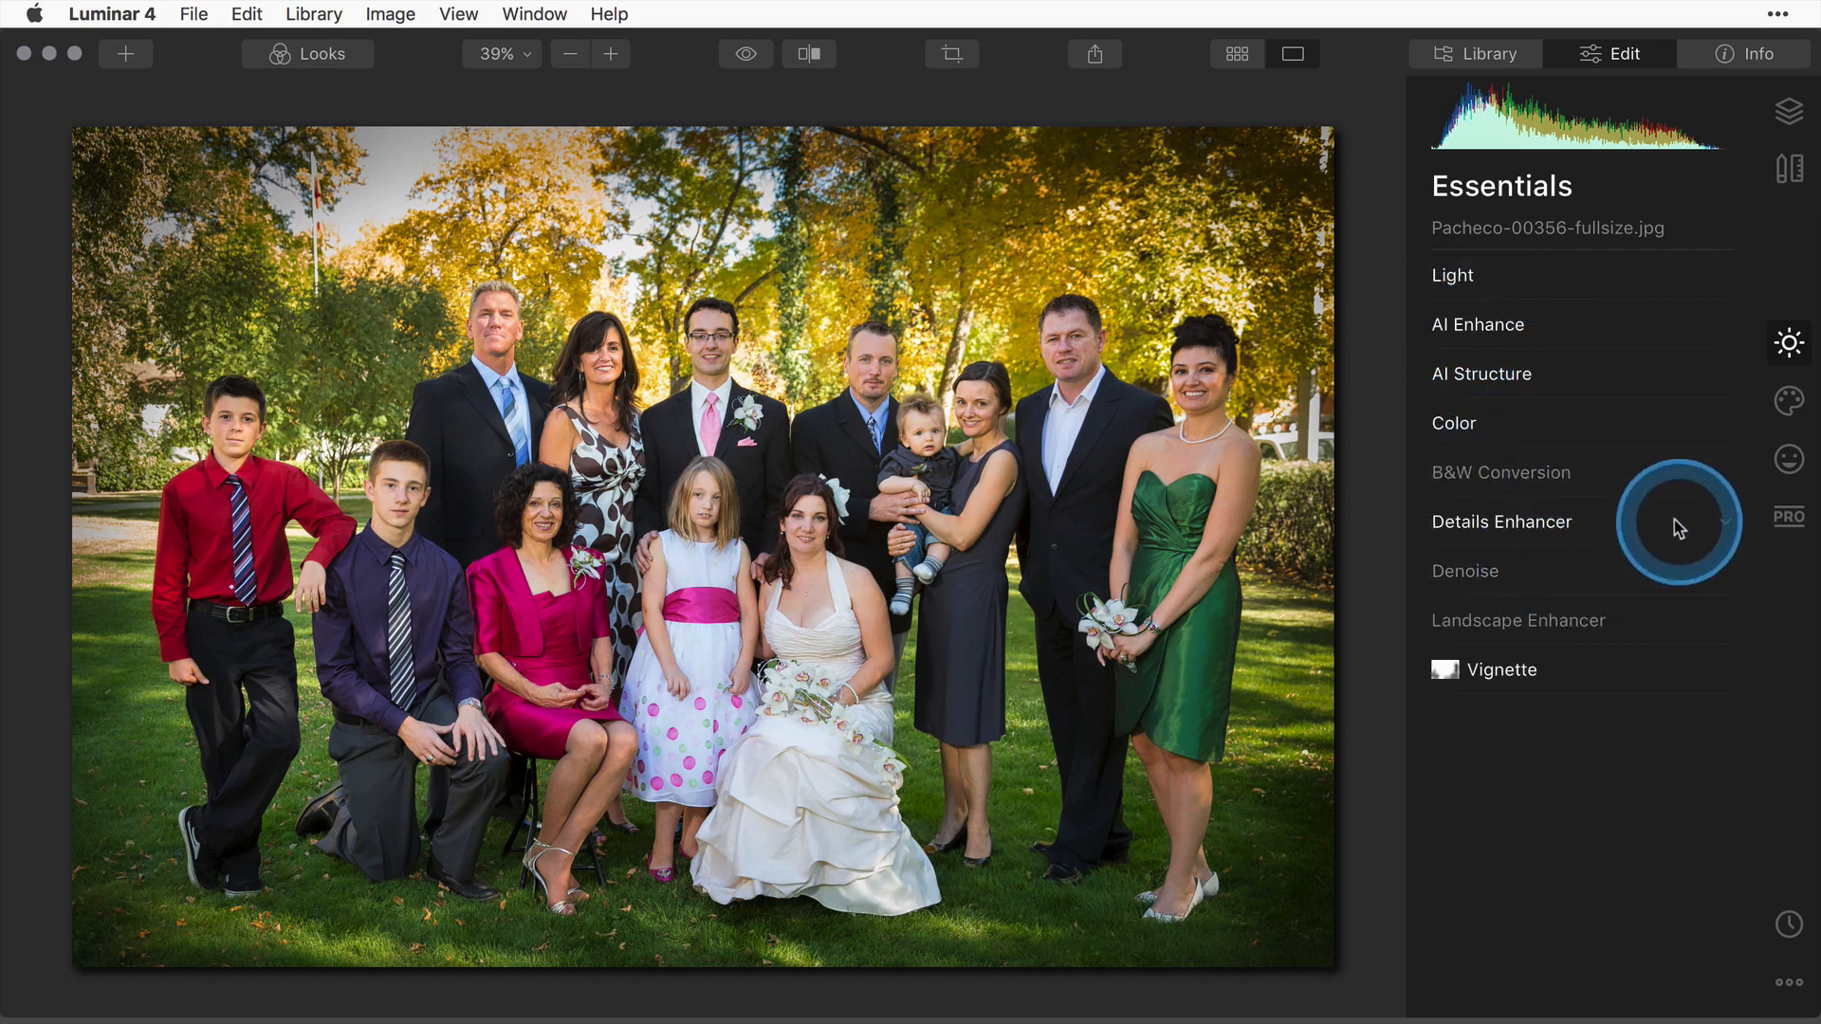
# Open the Portrait tools and set the AI Skin Enhancer amount to 84.
pyautogui.click(1775, 463)
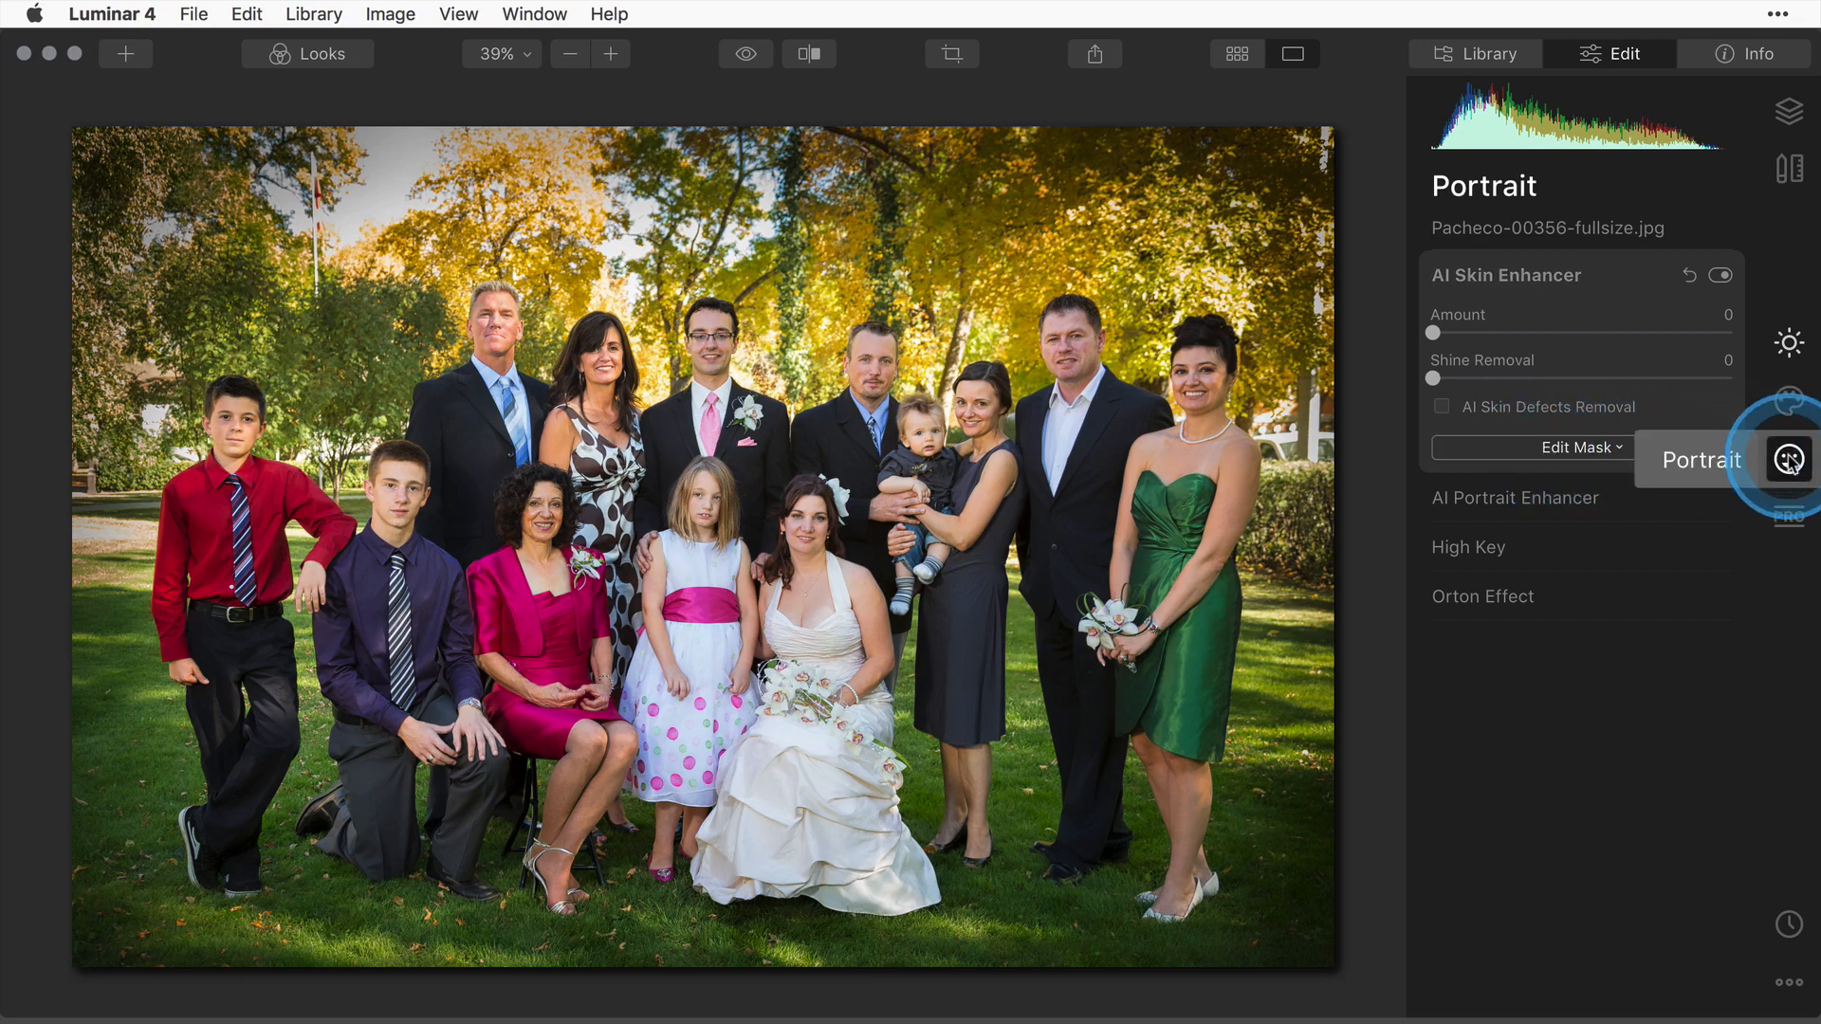
pyautogui.click(1542, 277)
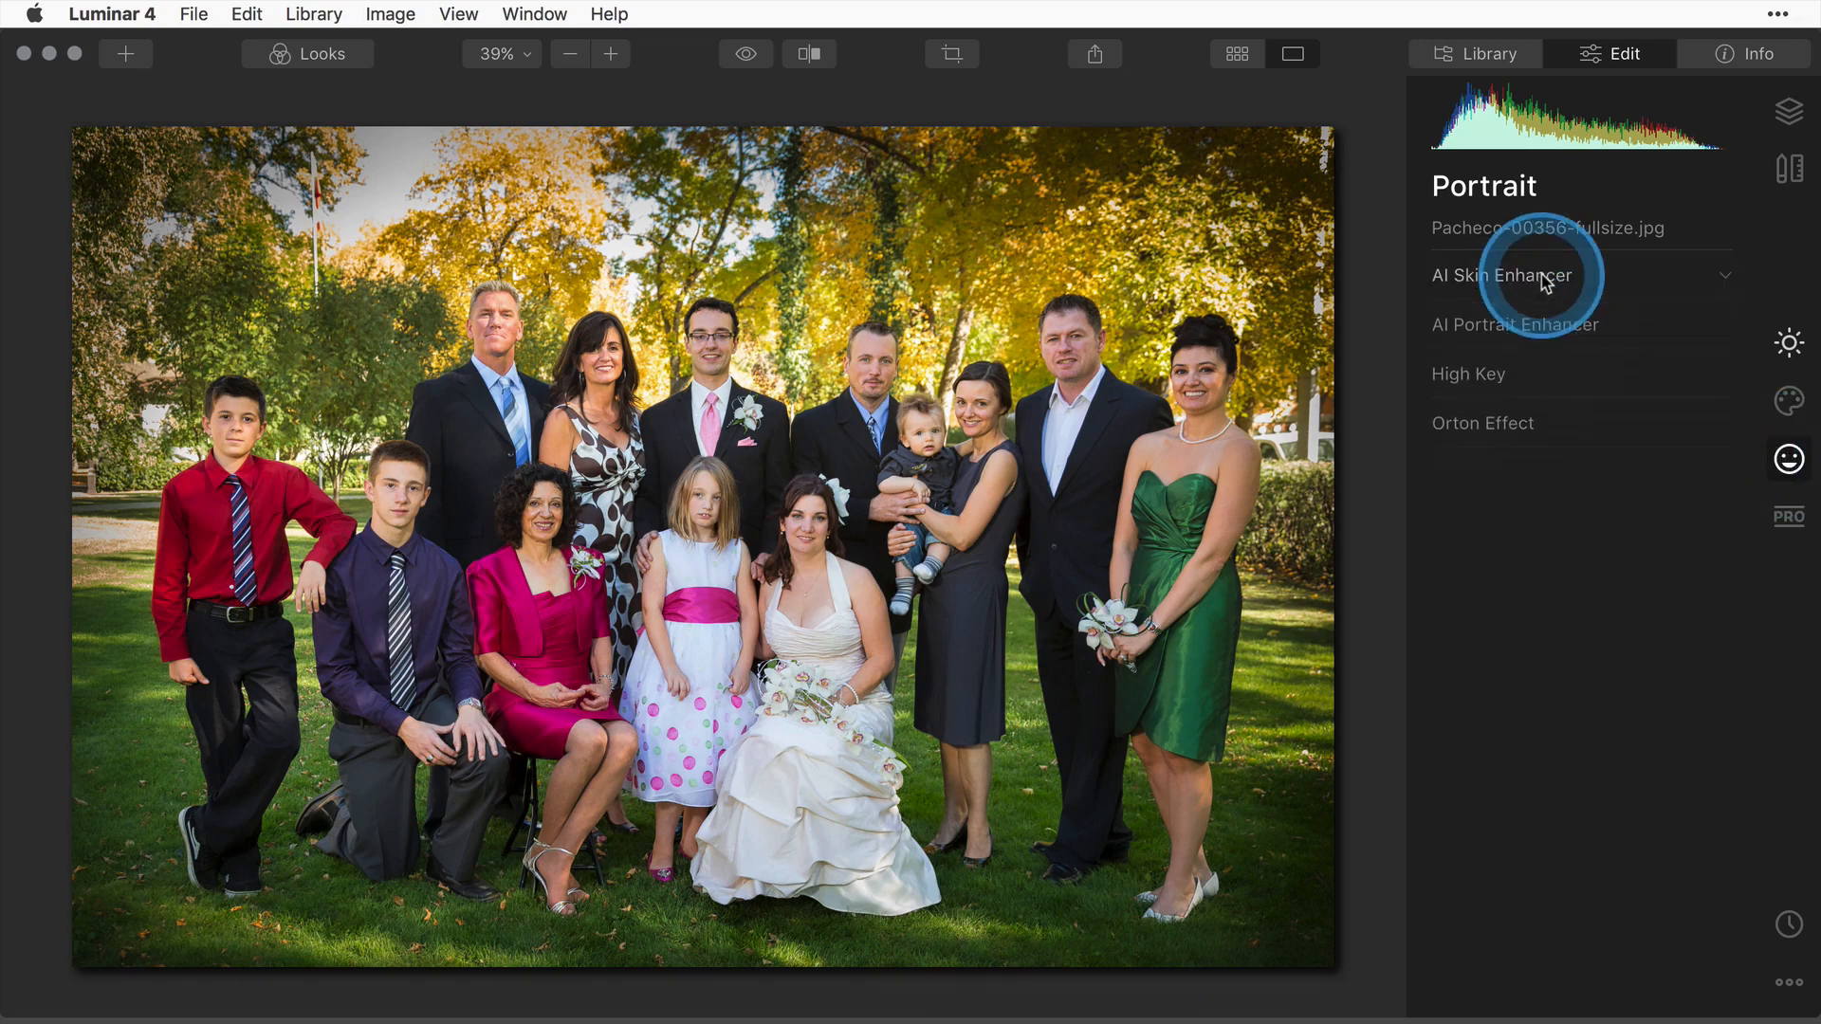
pyautogui.click(1544, 277)
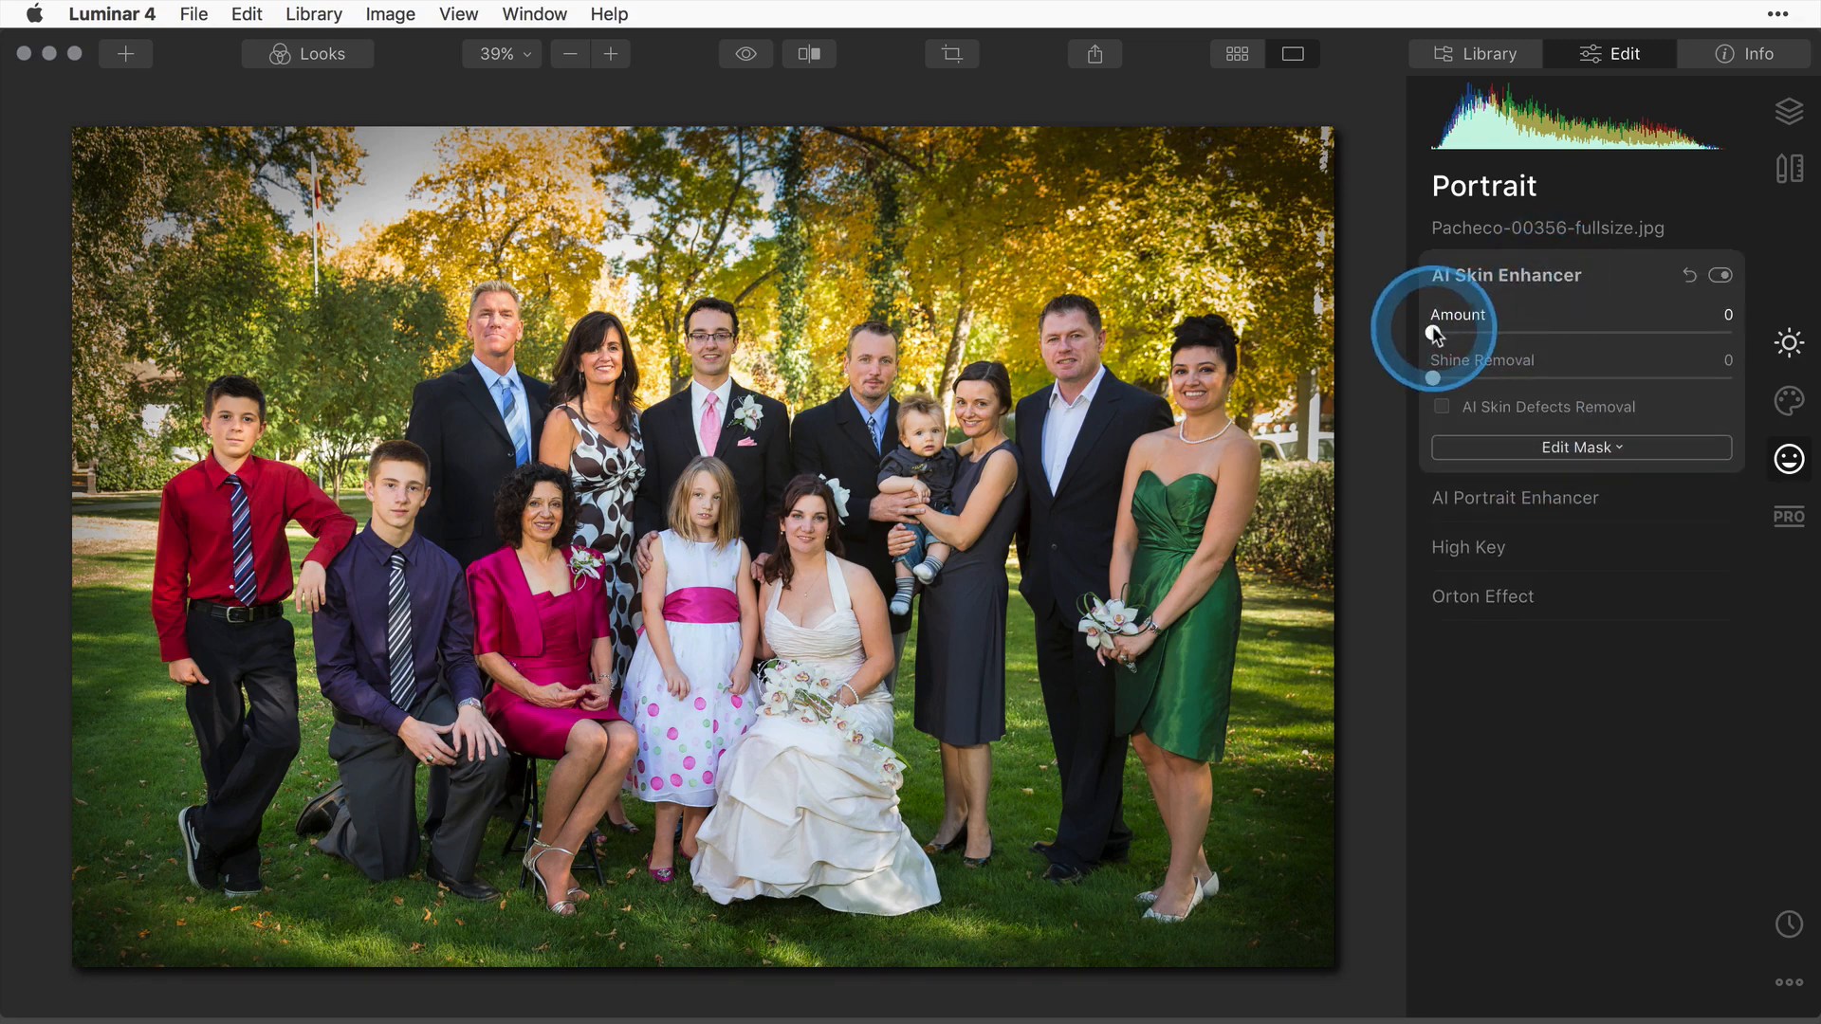
pyautogui.moveTo(1434, 334); pyautogui.dragTo(1694, 330)
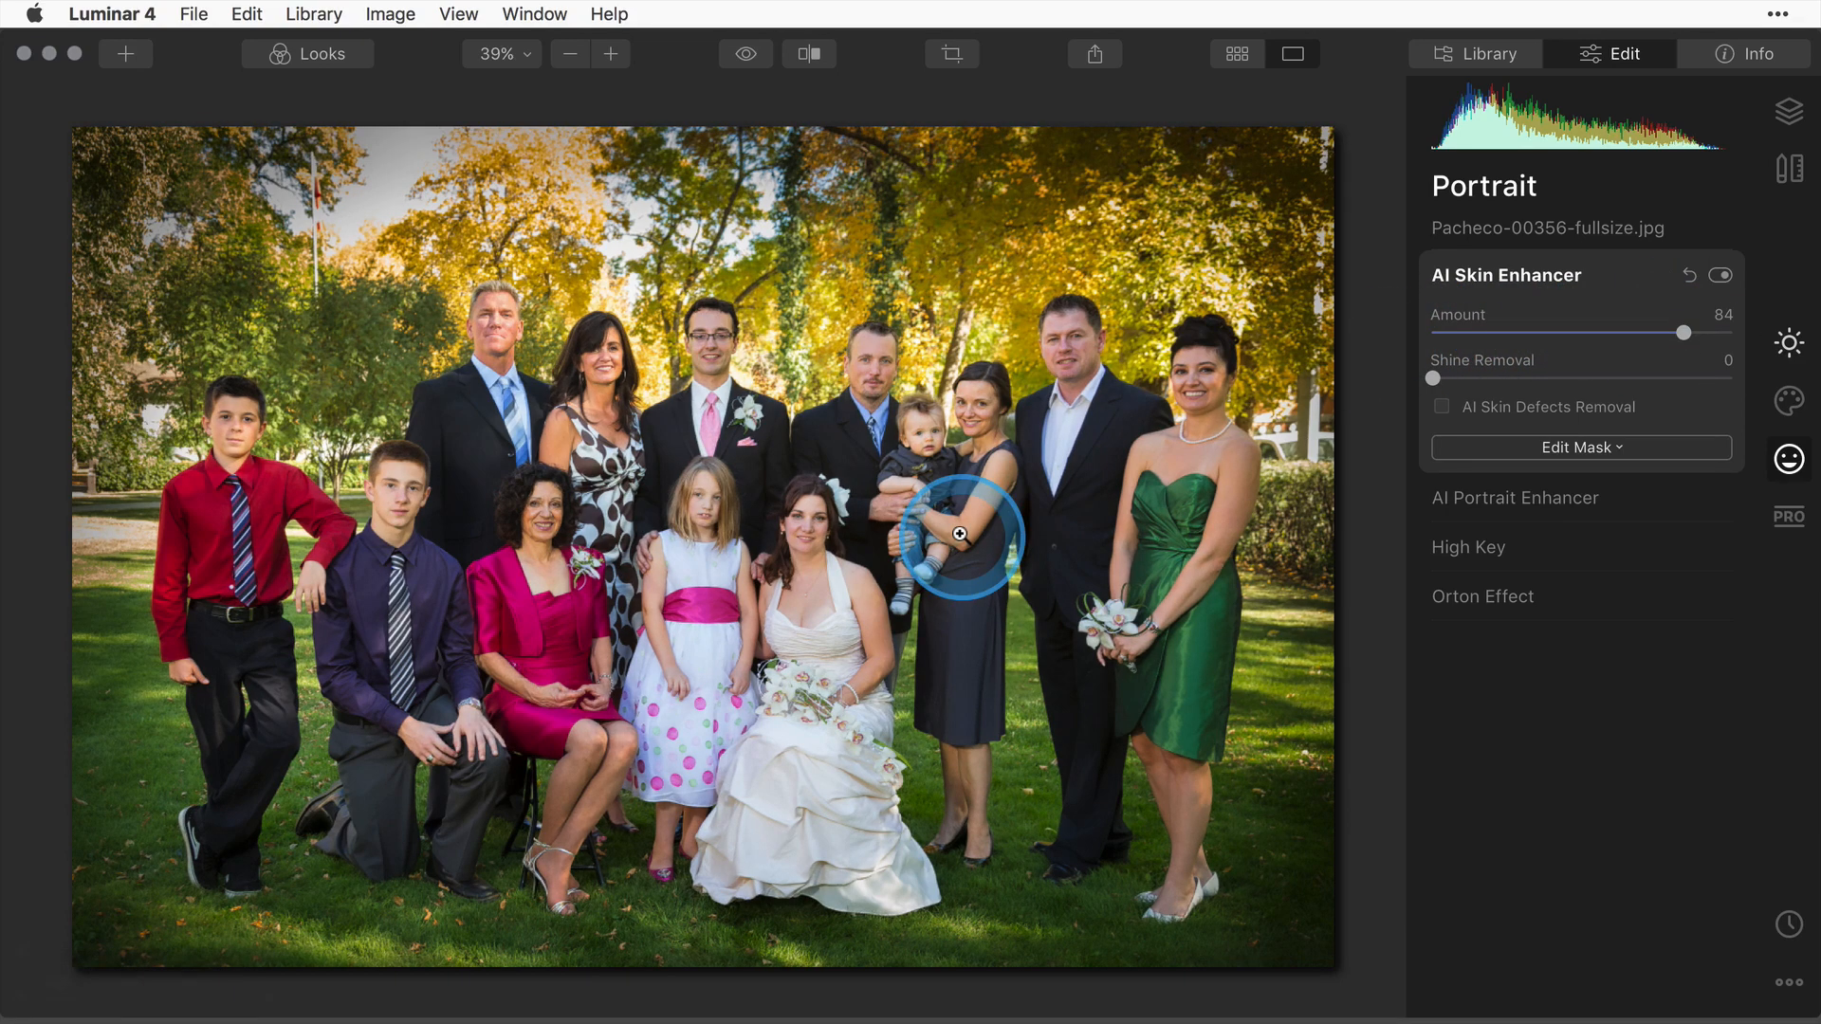
# Compare the skin smoothing on the faces at an amount of 100, and settle on 60.
pyautogui.click(840, 432)
pyautogui.moveTo(859, 394); pyautogui.dragTo(752, 447)
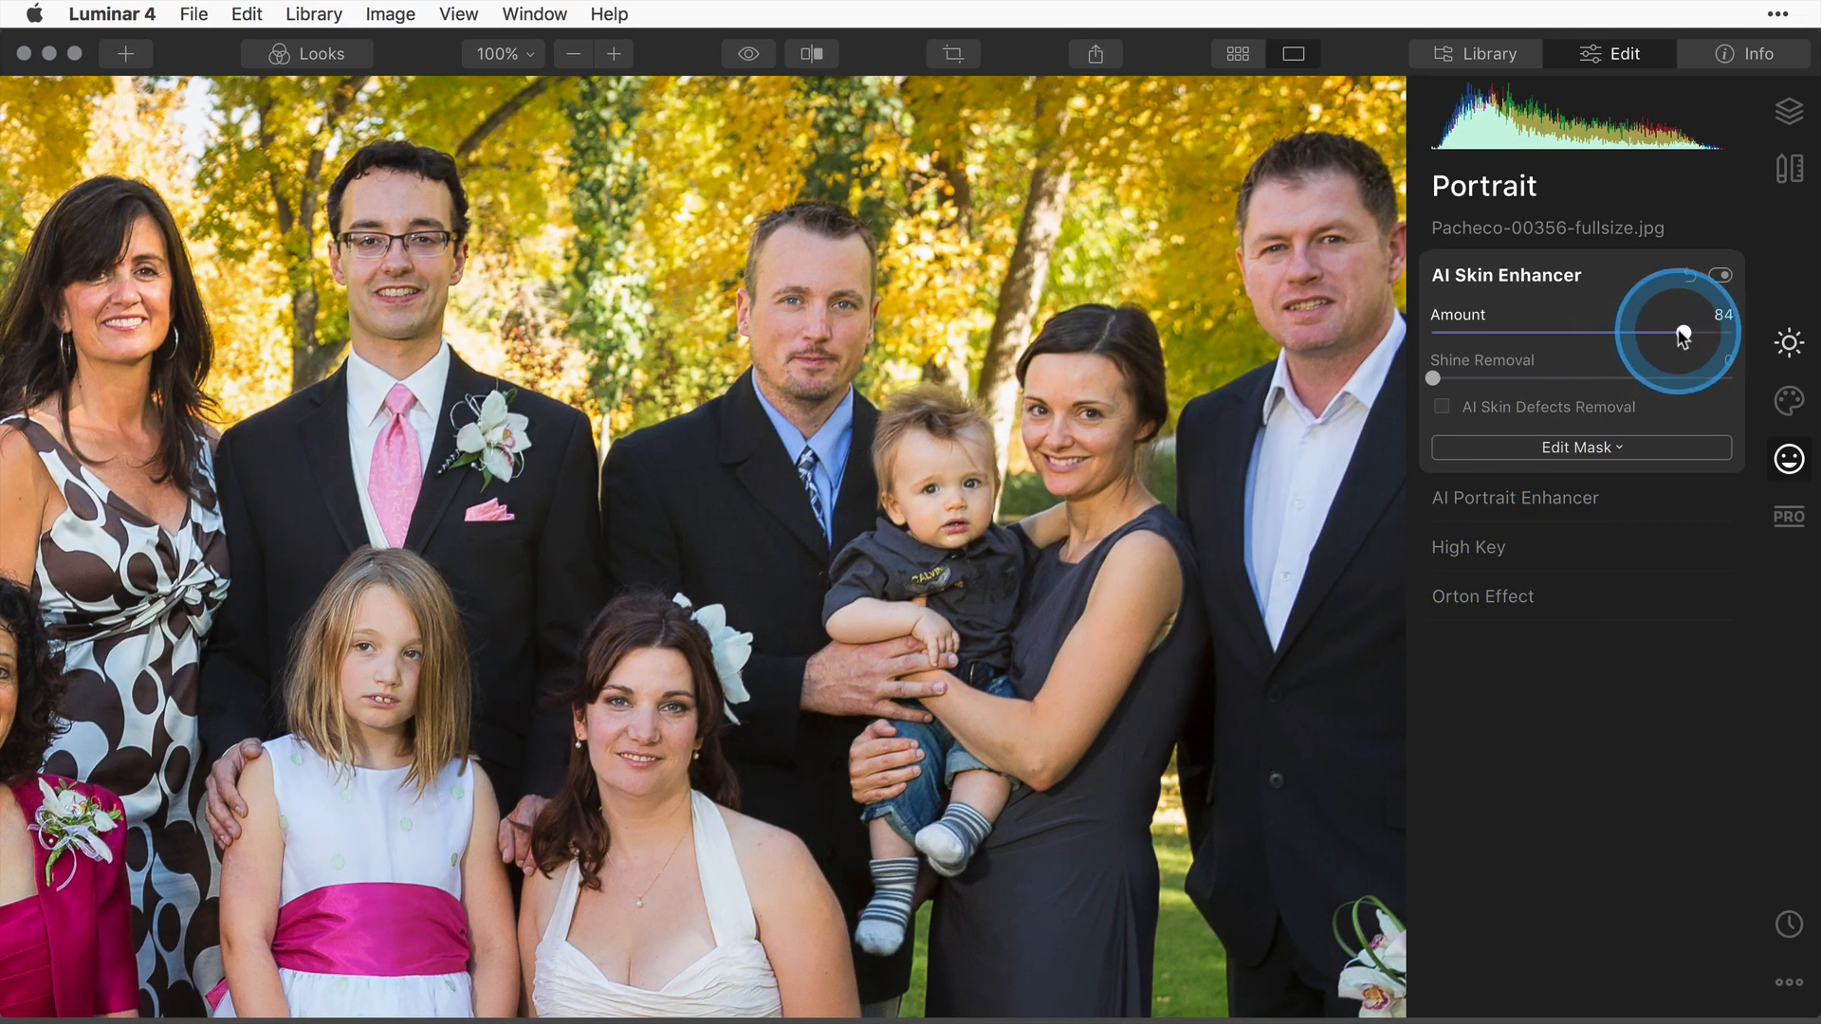
pyautogui.moveTo(1685, 335); pyautogui.dragTo(1745, 338)
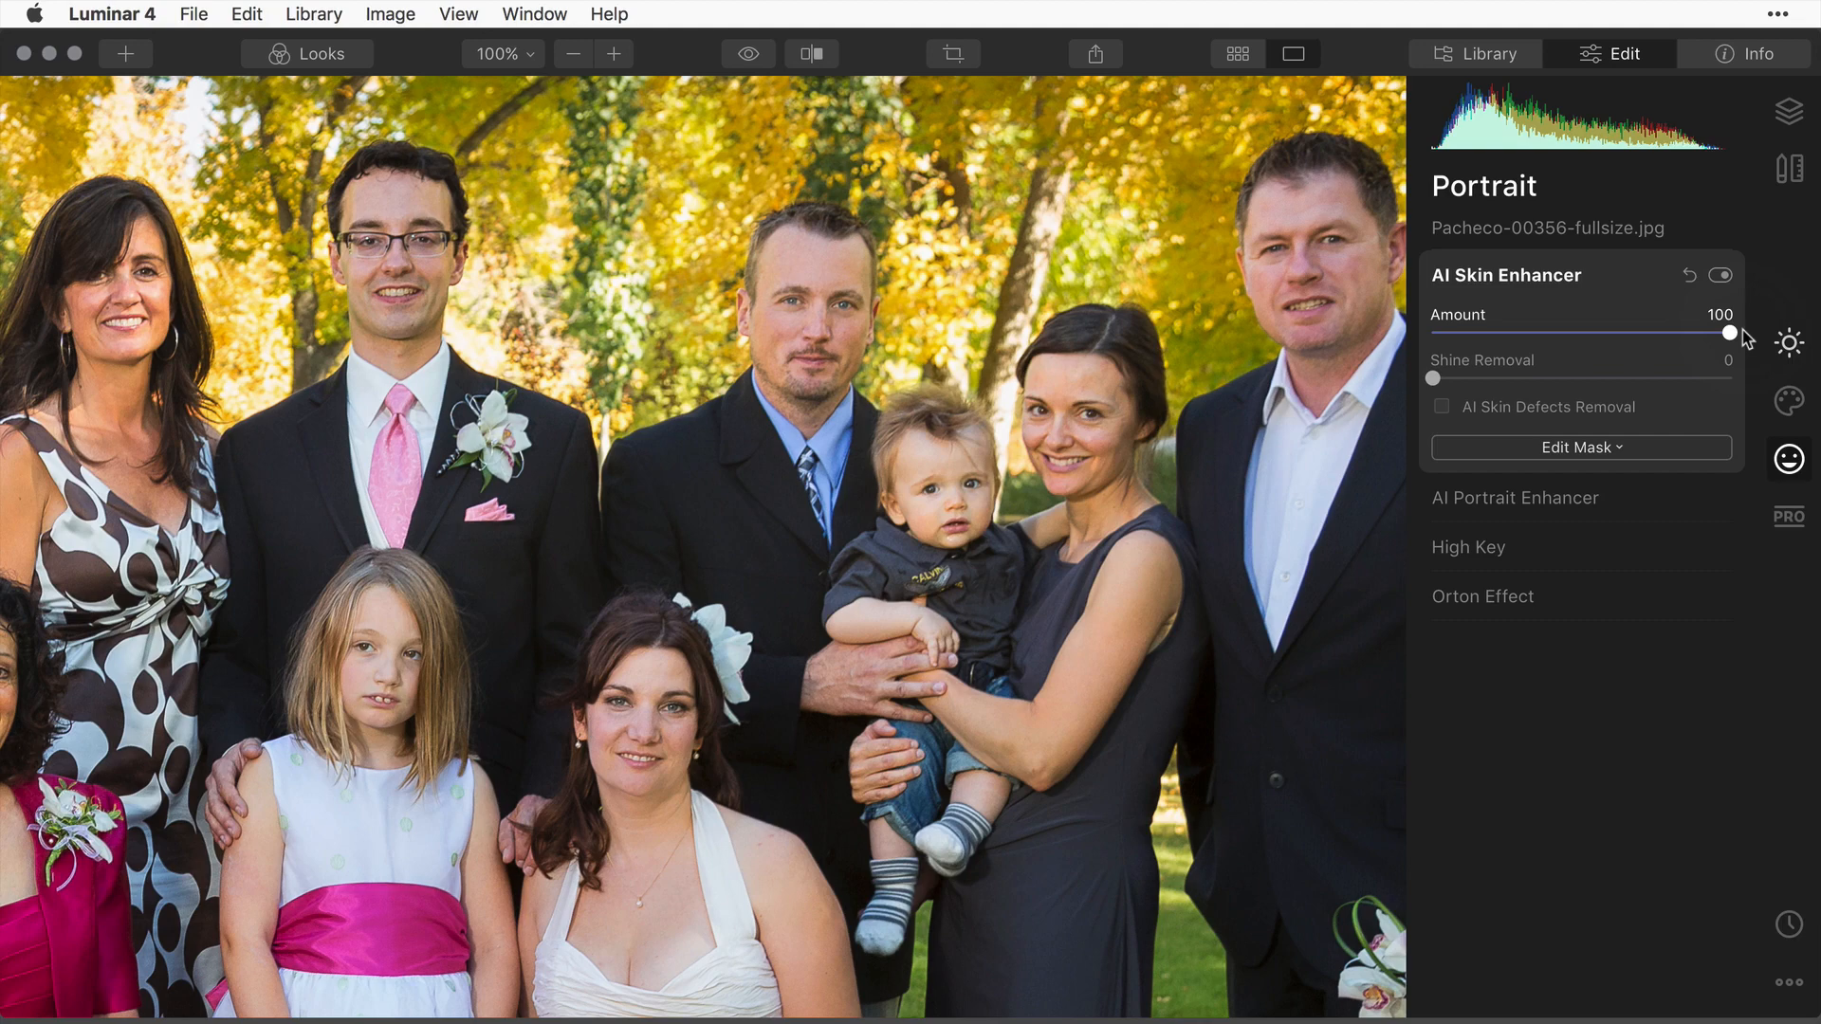
pyautogui.click(1730, 336)
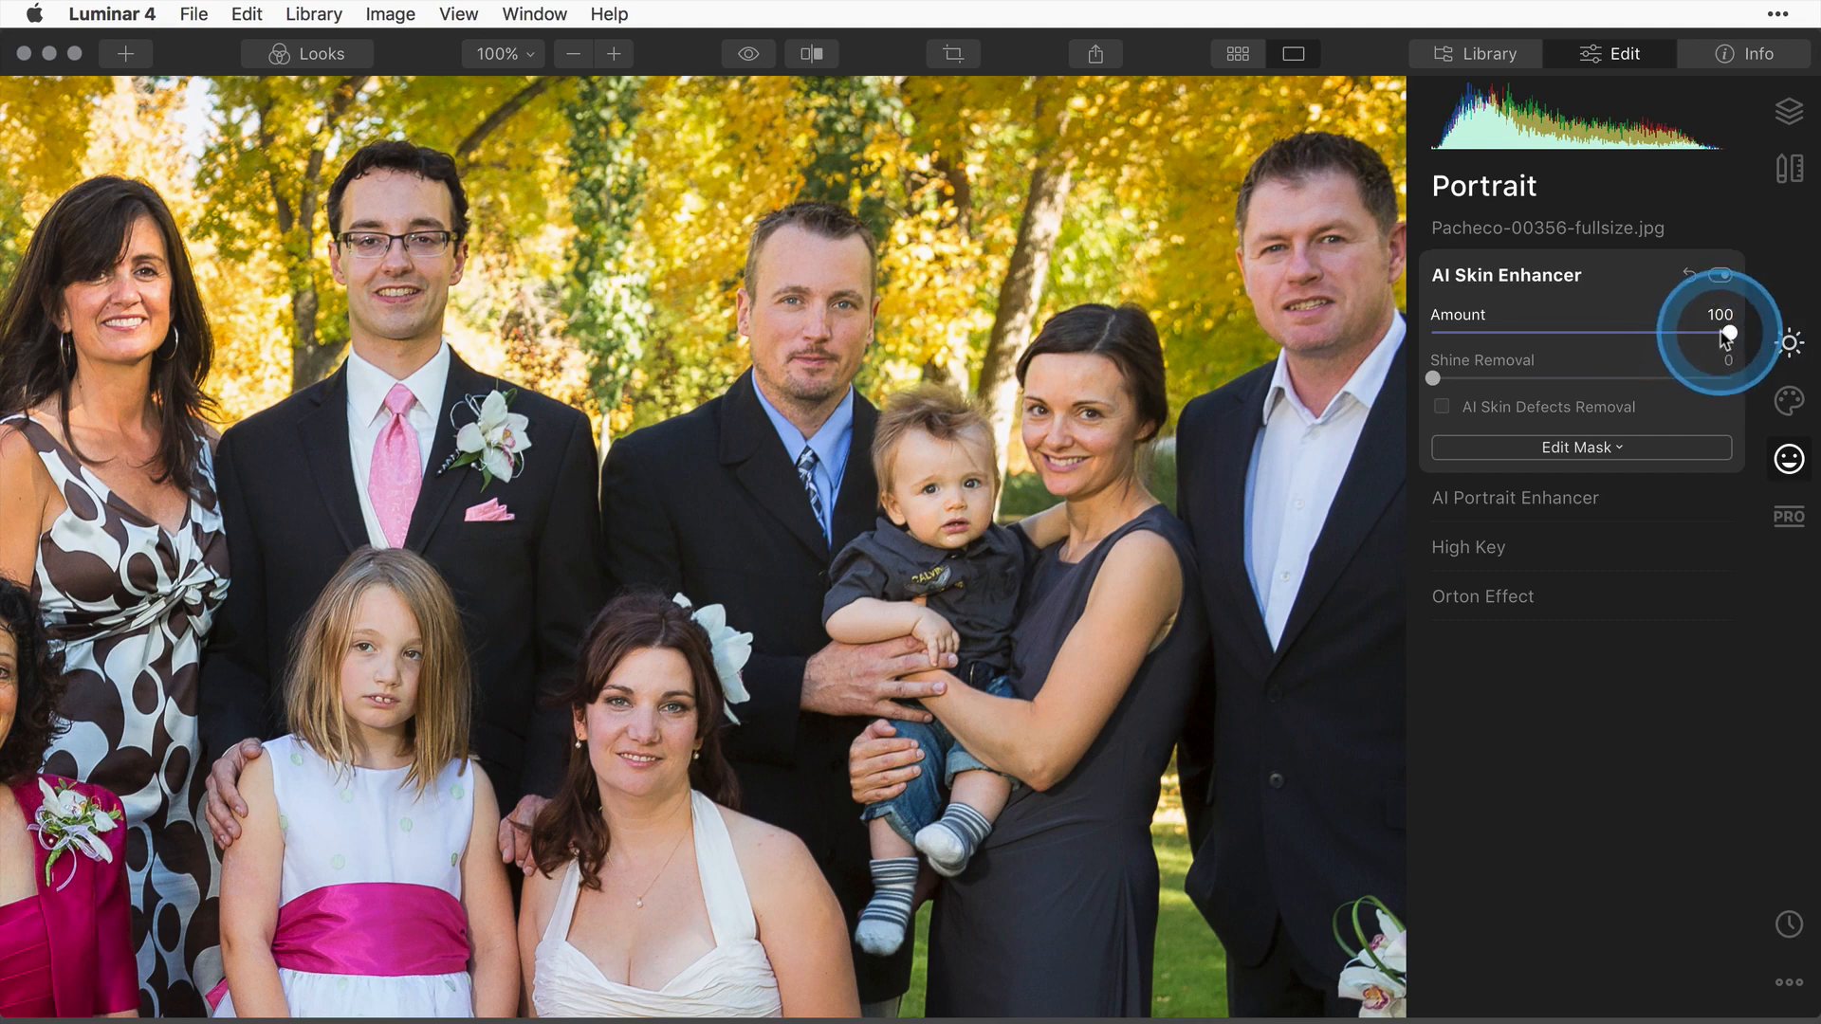
pyautogui.moveTo(1730, 336); pyautogui.dragTo(1610, 341)
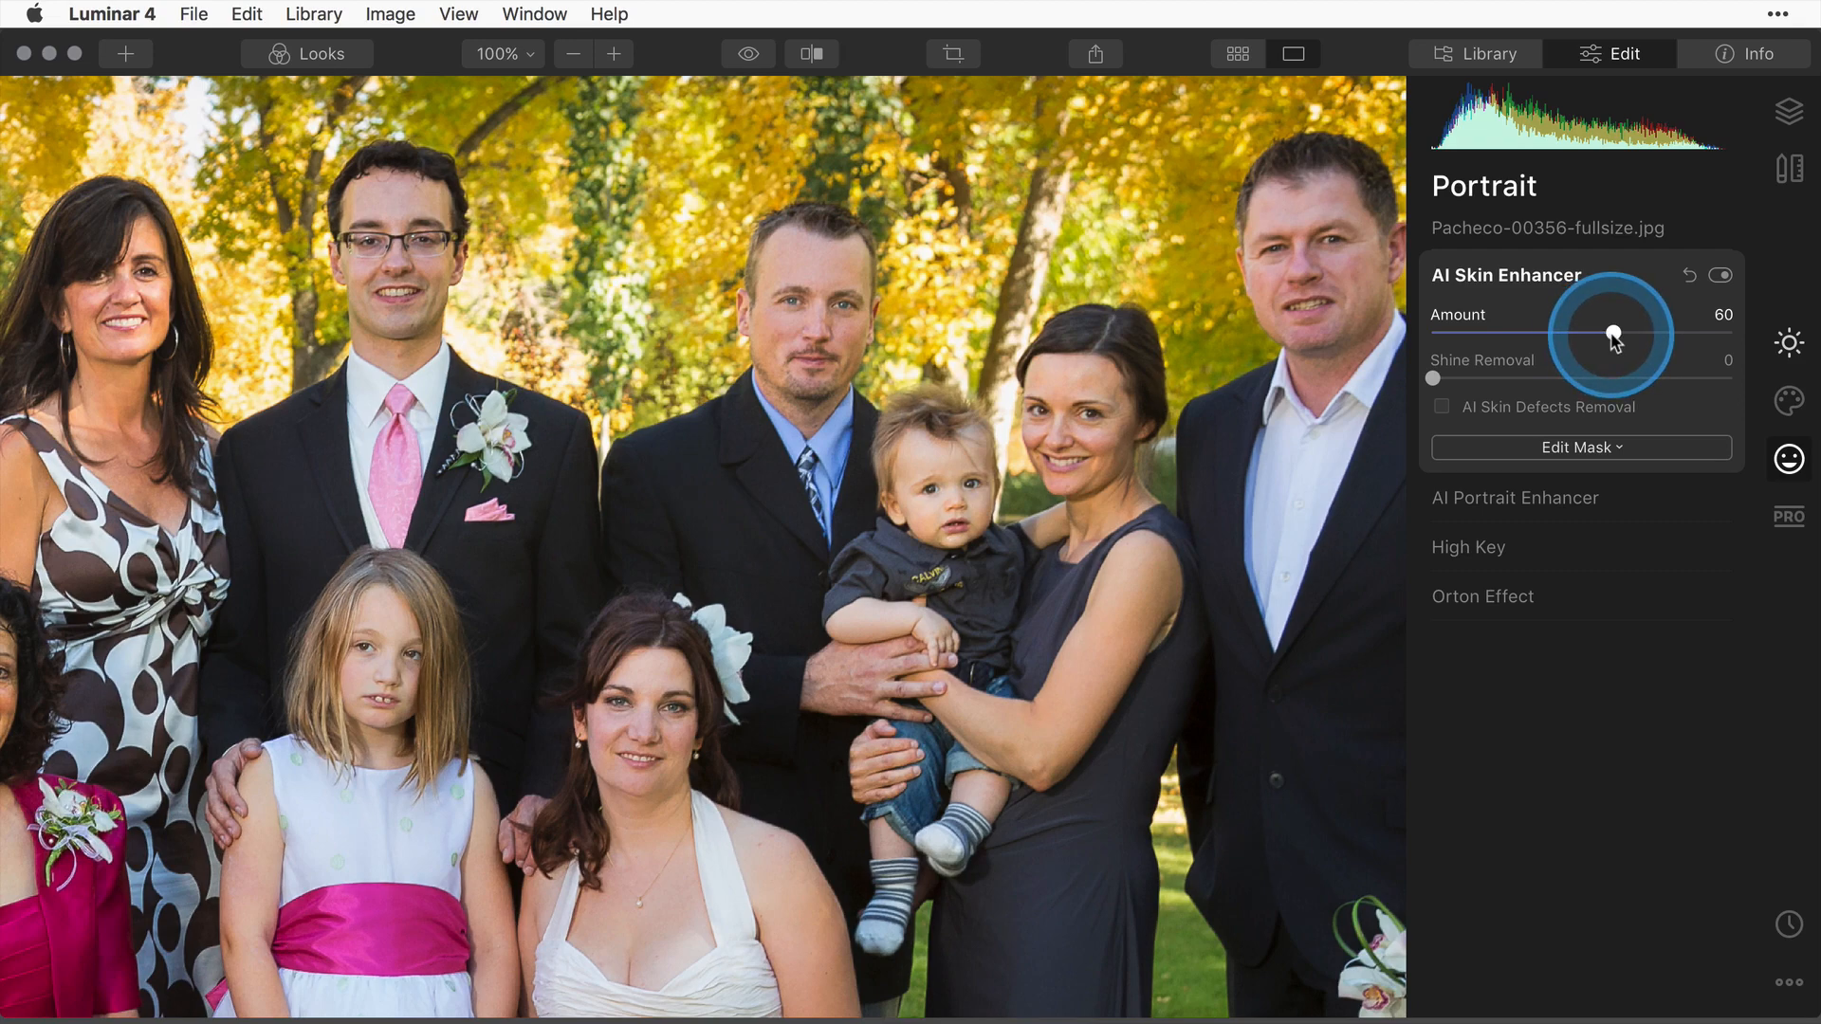
pyautogui.click(411, 623)
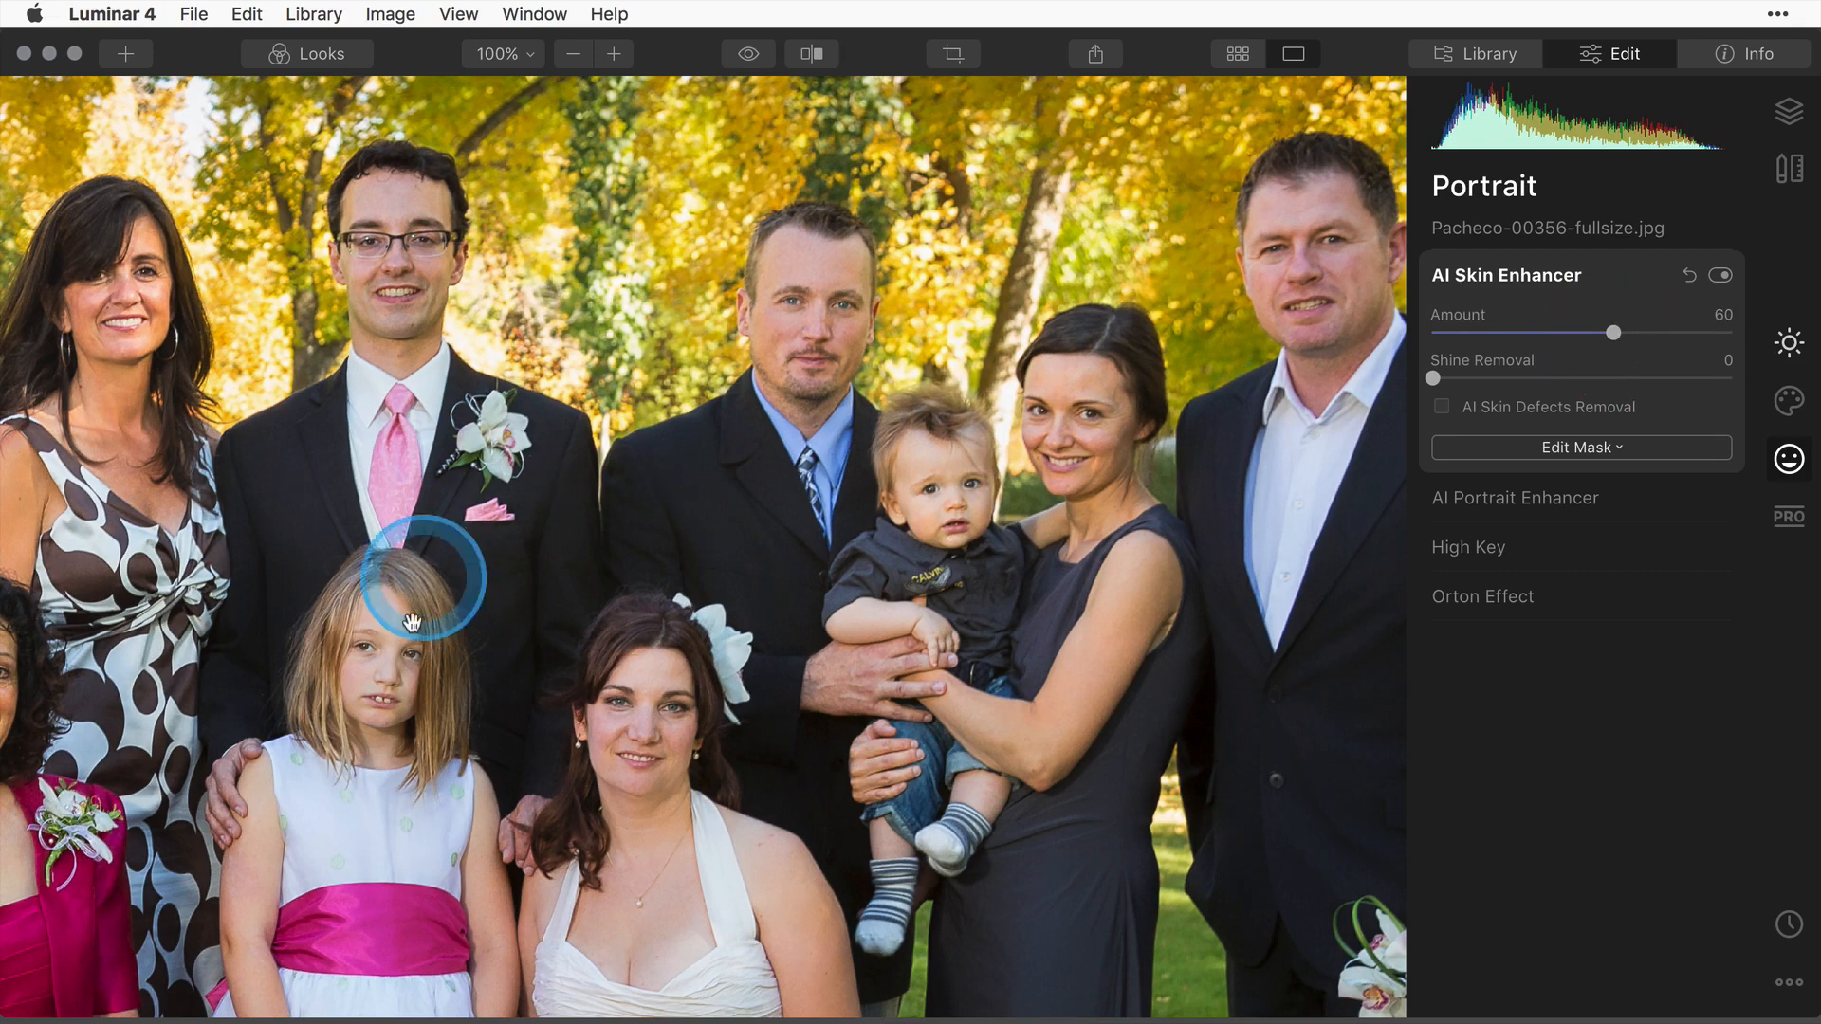
# Set Shine Removal to 35 and enable AI Skin Defects Removal.
pyautogui.click(1433, 379)
pyautogui.moveTo(1435, 381); pyautogui.dragTo(1528, 381)
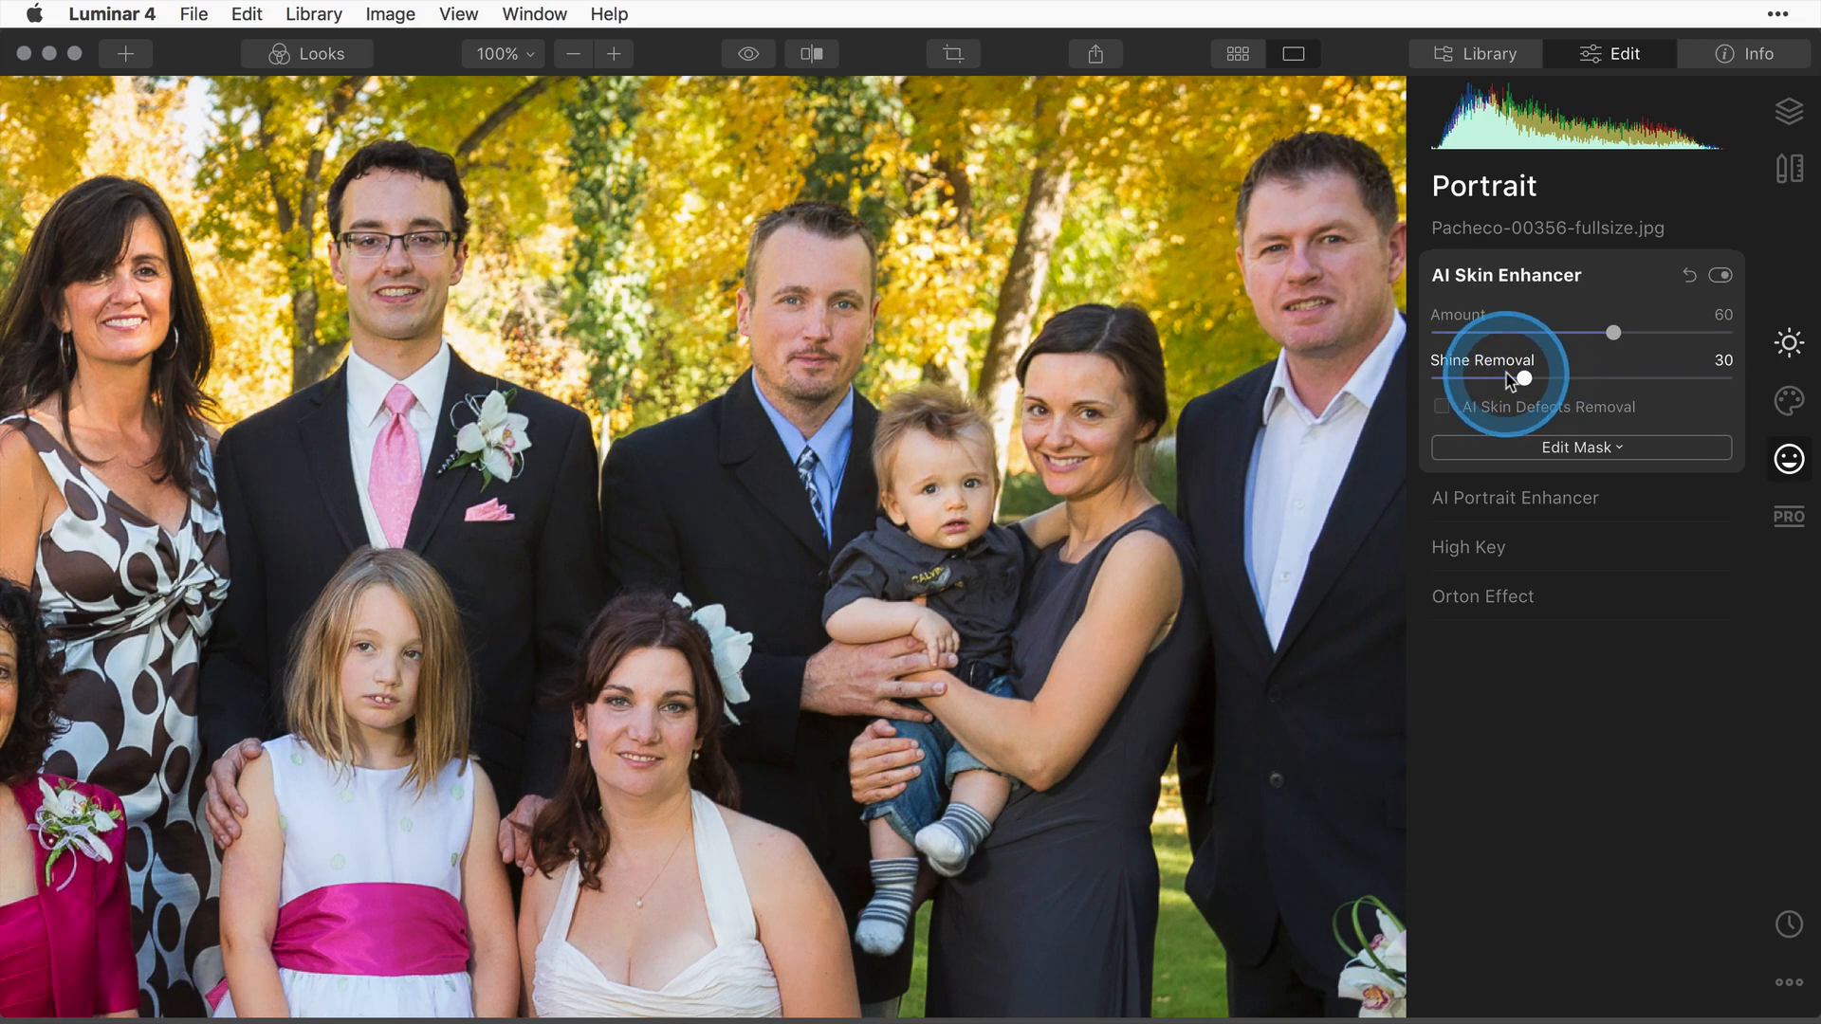
pyautogui.moveTo(1527, 381); pyautogui.dragTo(1540, 382)
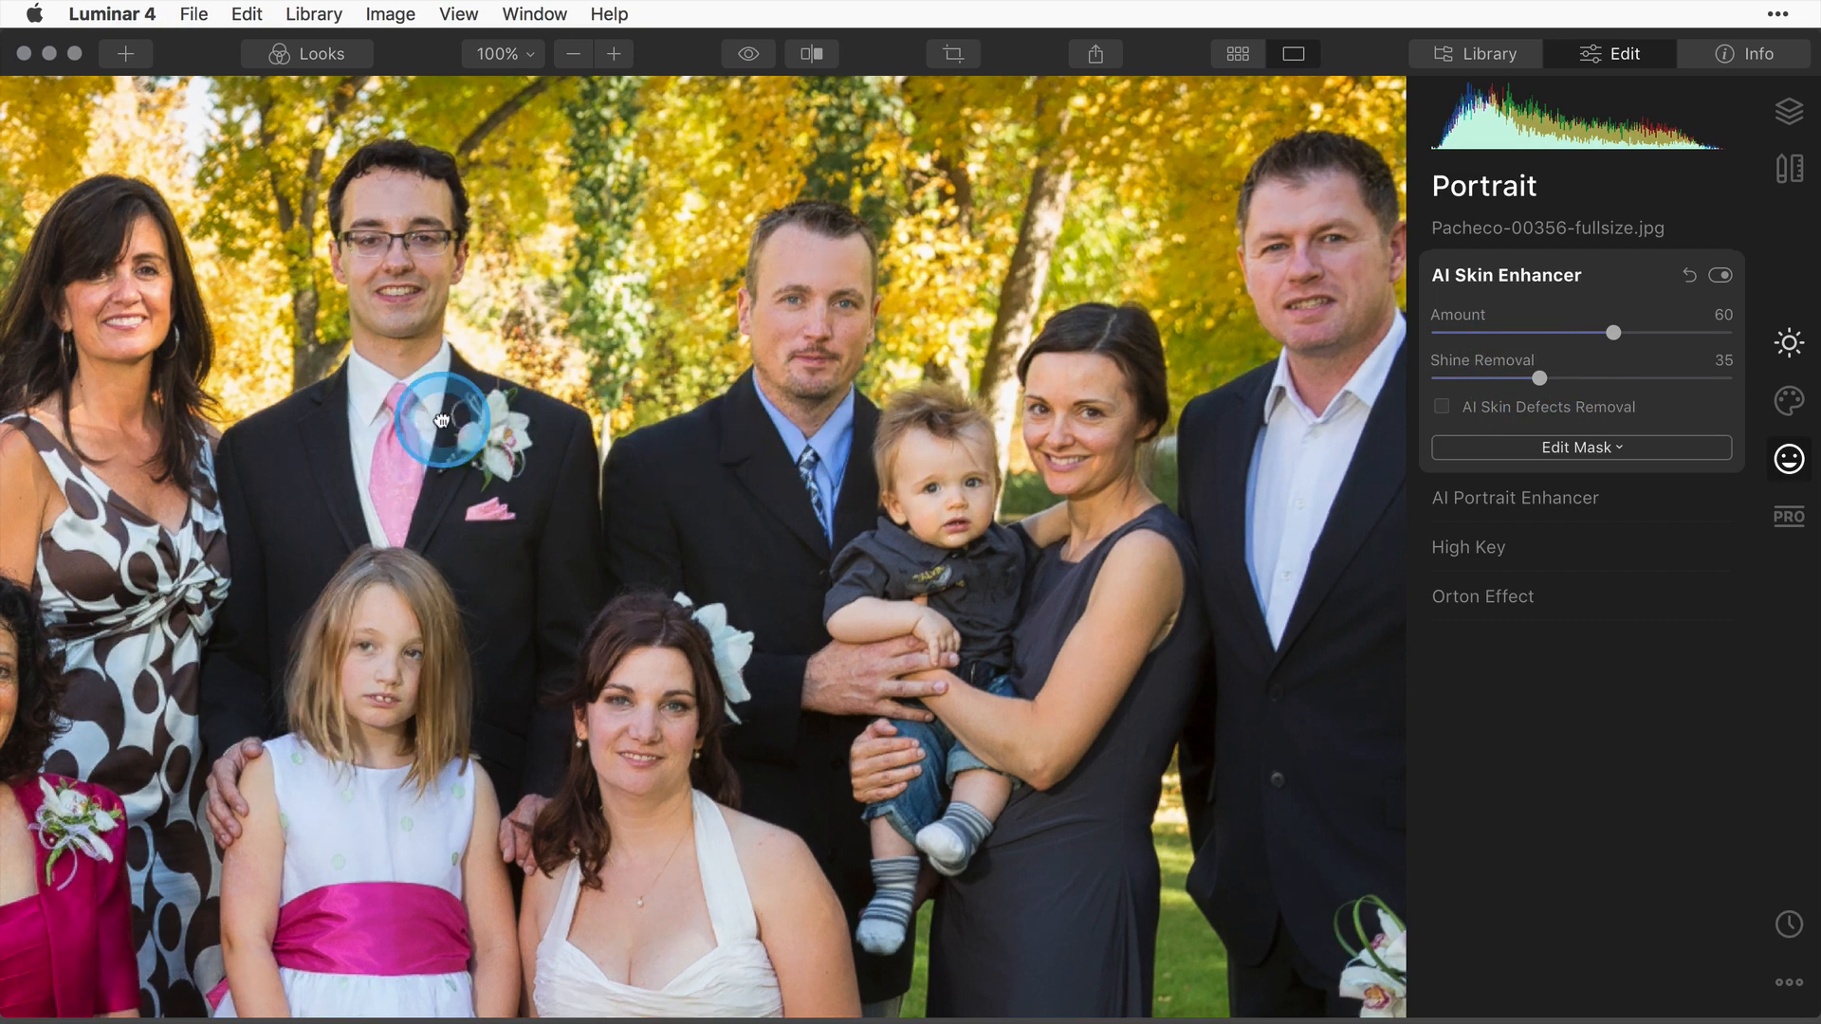
pyautogui.moveTo(493, 407); pyautogui.dragTo(901, 455)
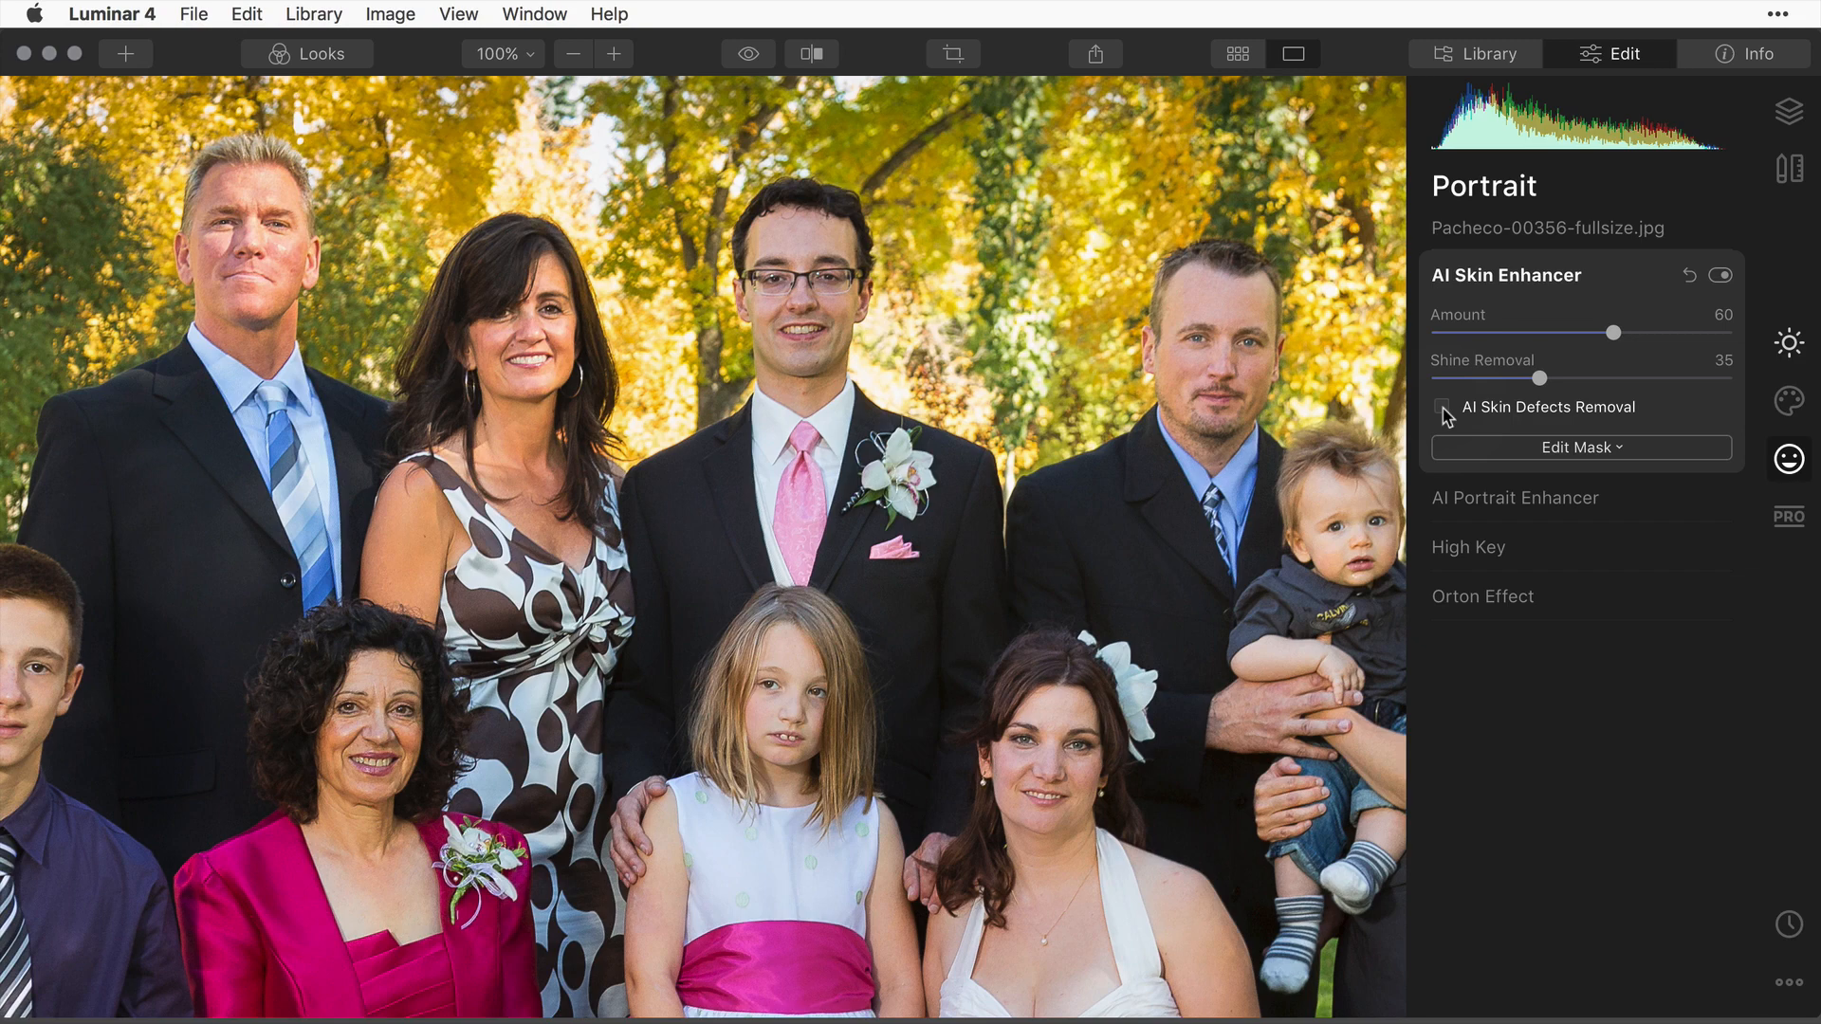
pyautogui.click(1443, 410)
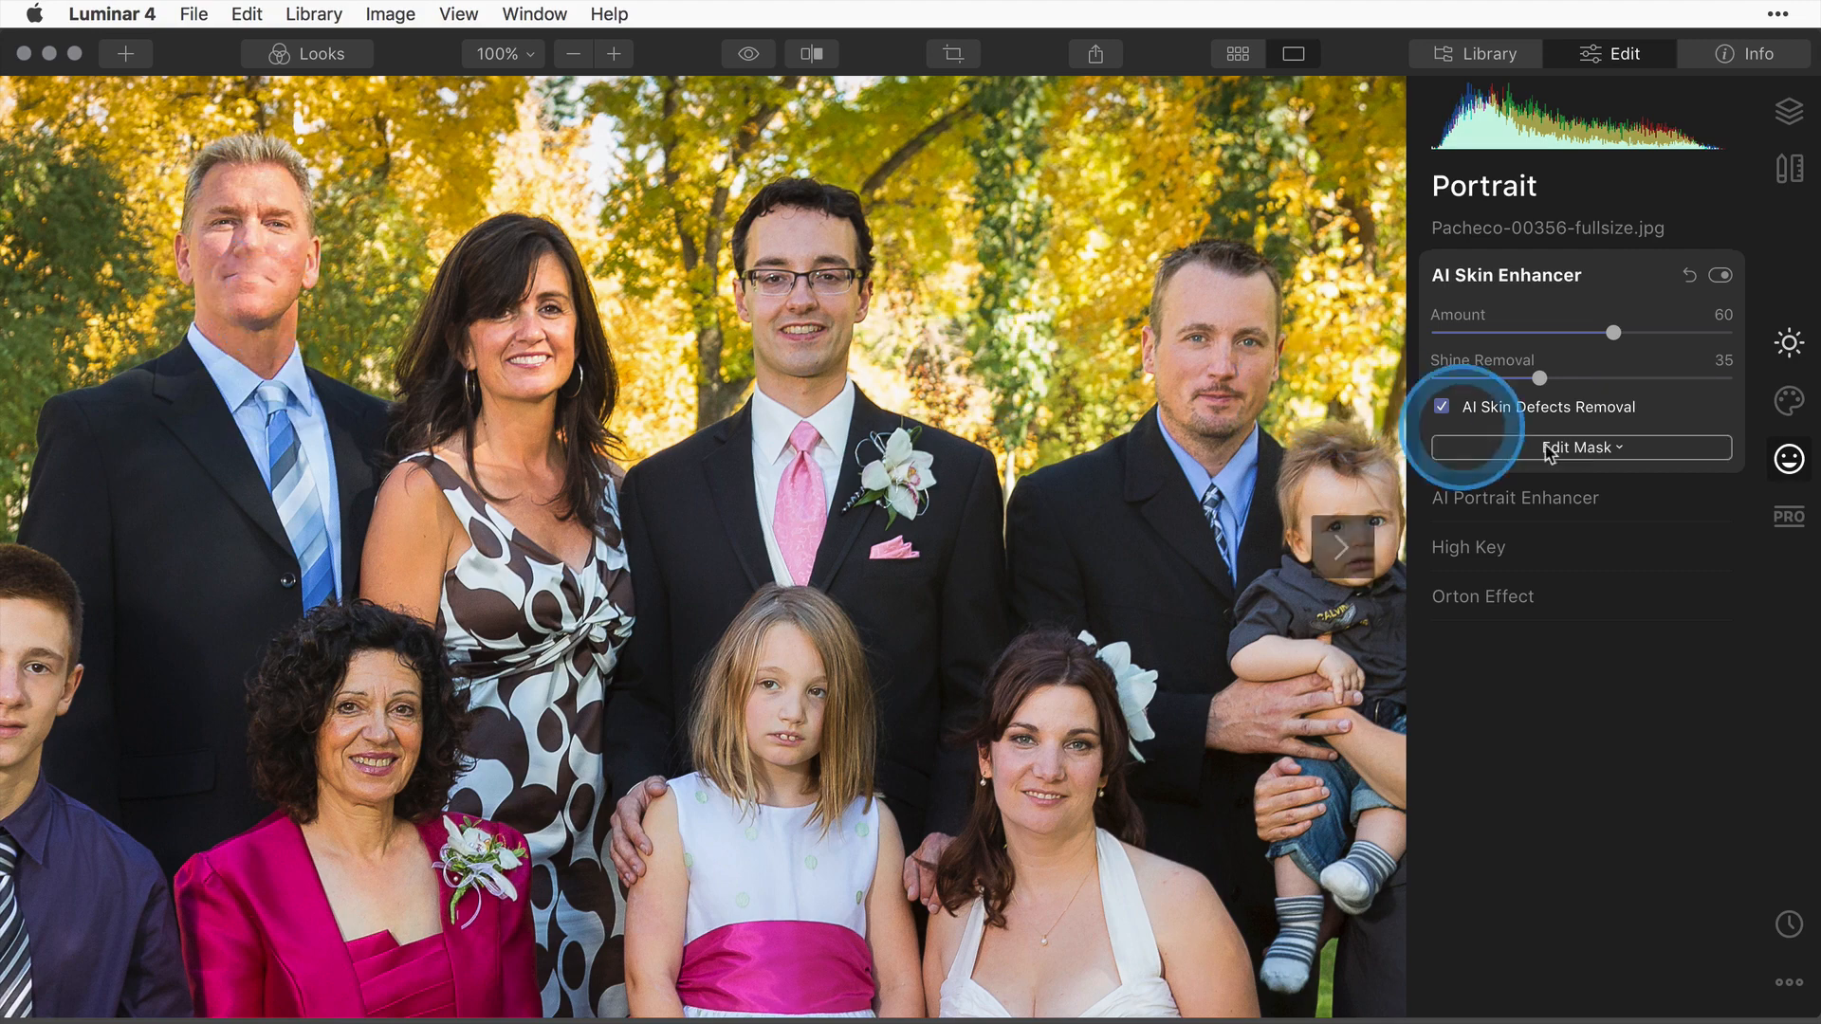
# Erase the AI Skin Enhancer effect from the face of the back-row man in the blue striped tie, using a size 76 brush mask.
pyautogui.click(1574, 454)
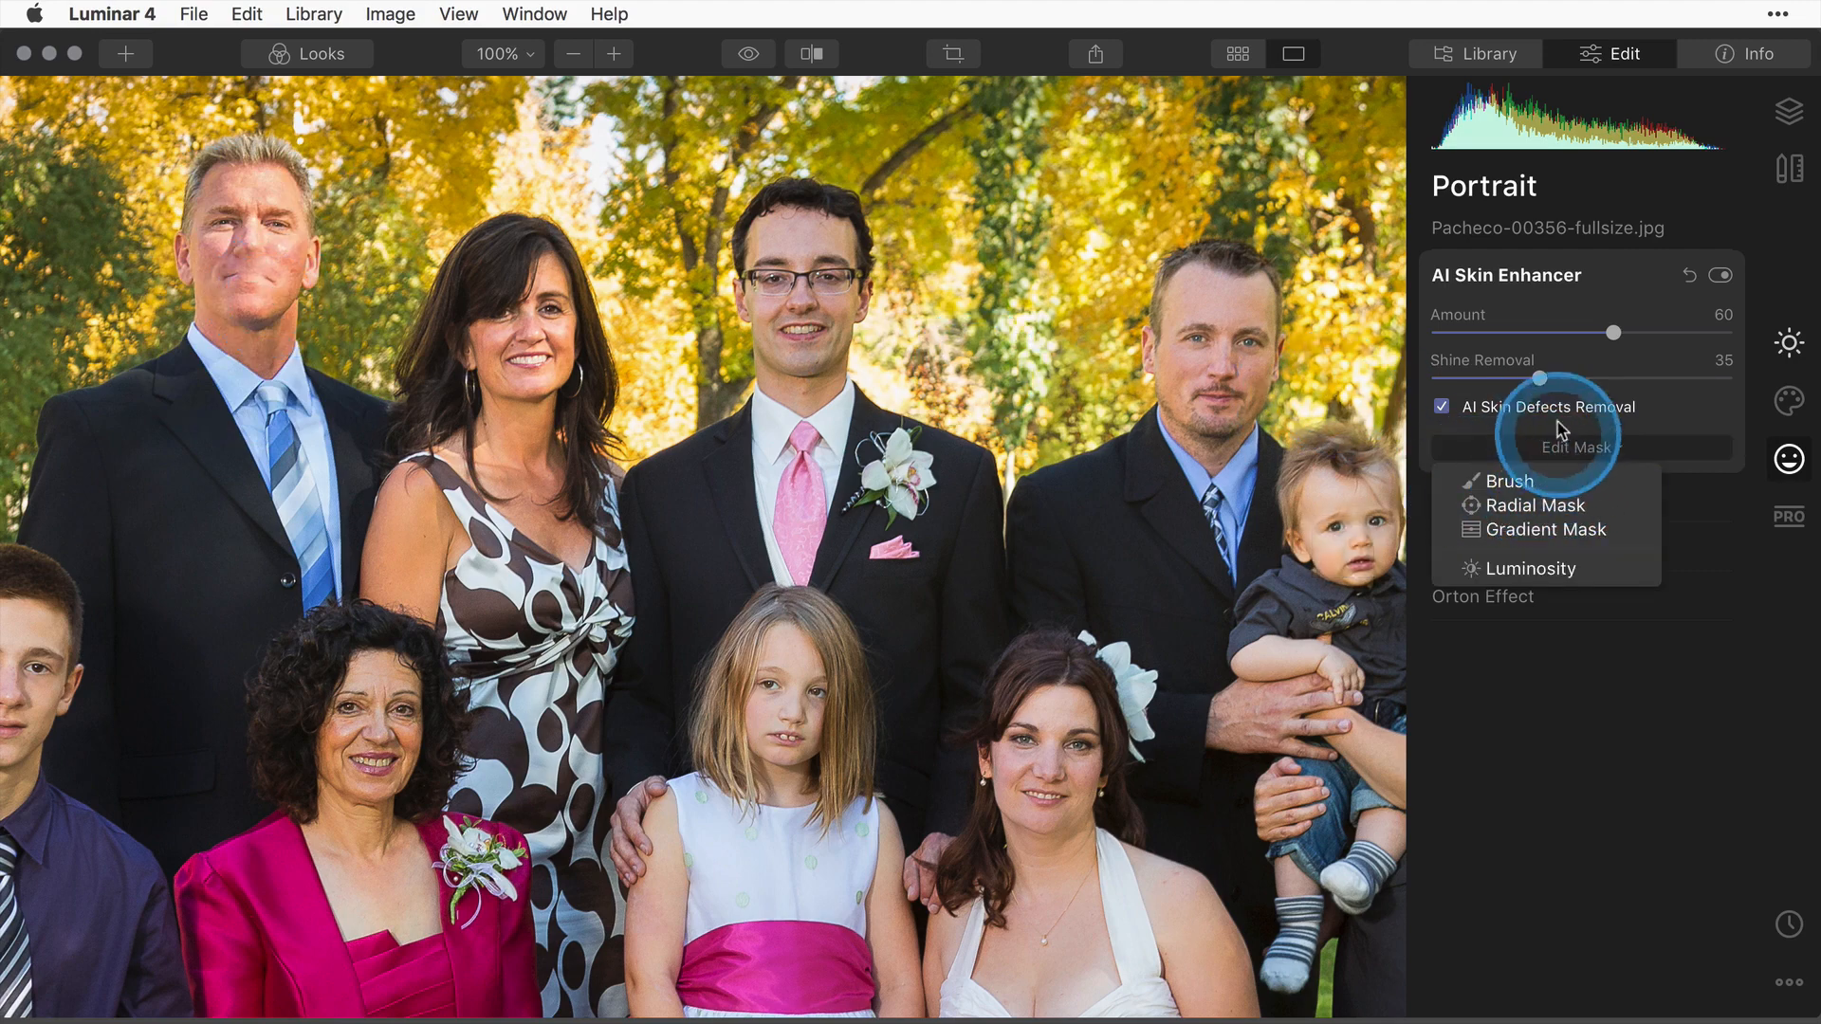
pyautogui.click(1503, 482)
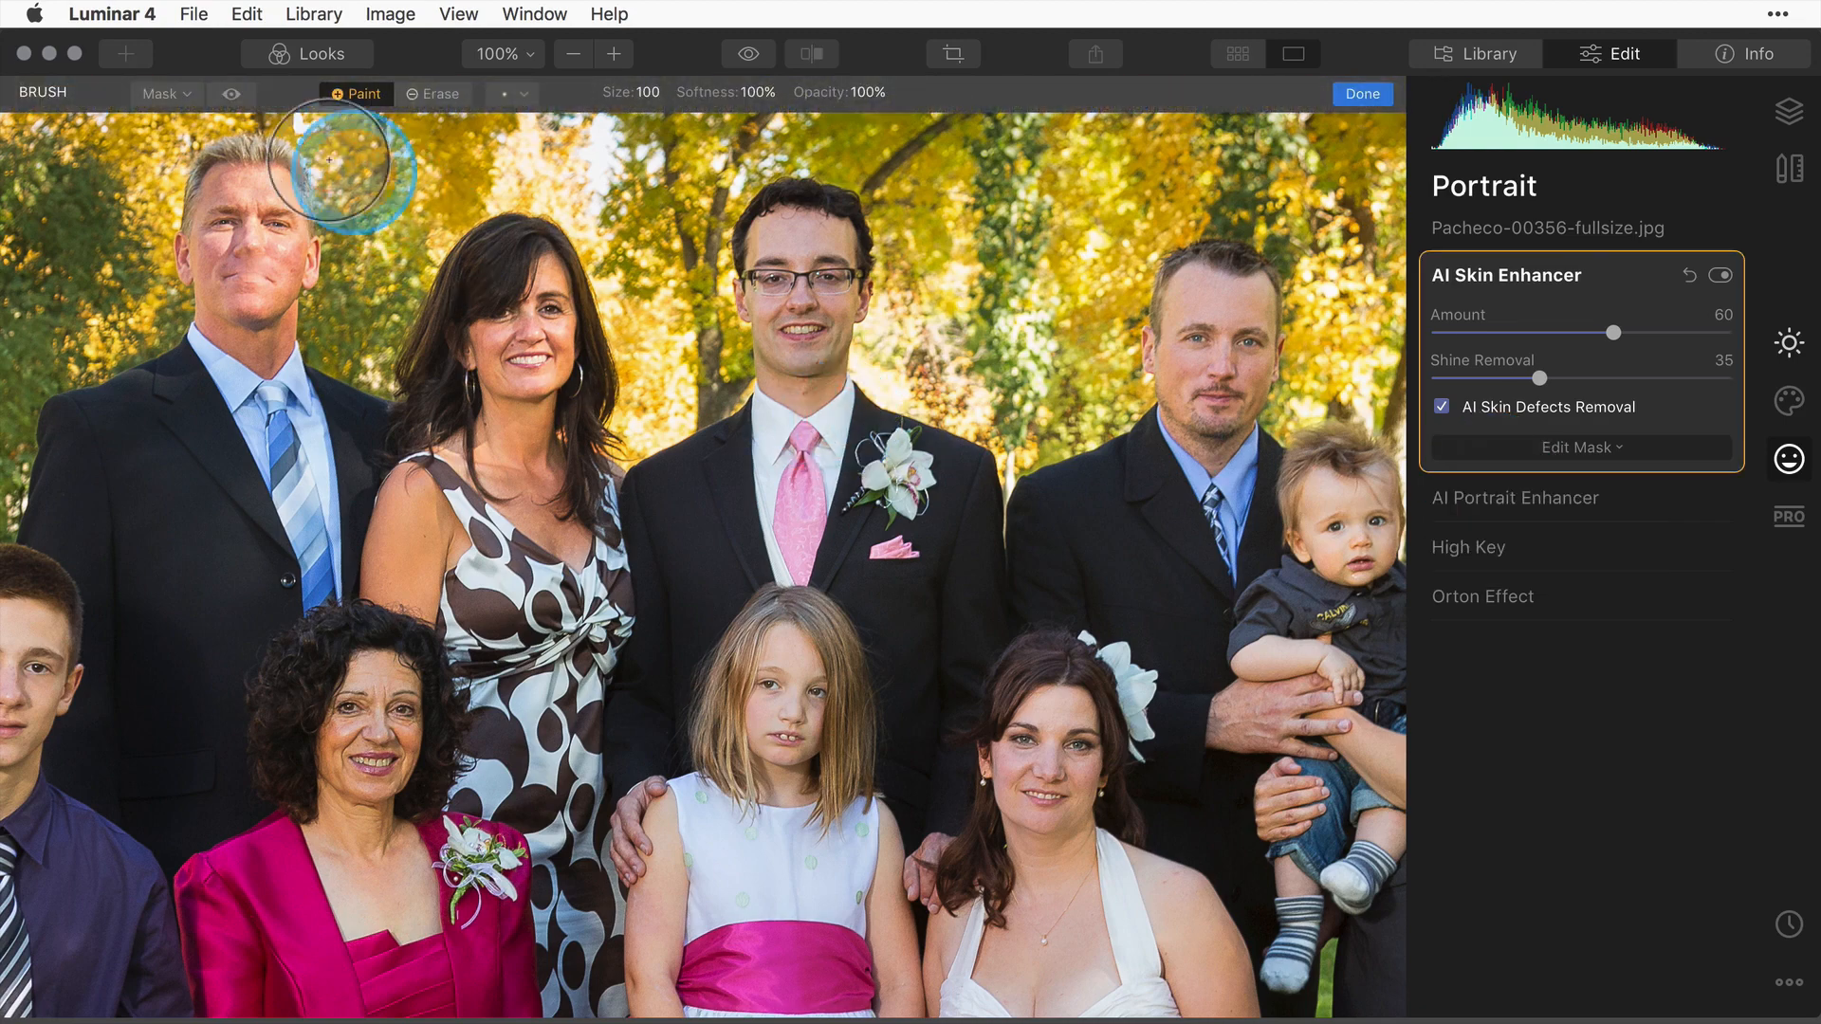
pyautogui.click(433, 93)
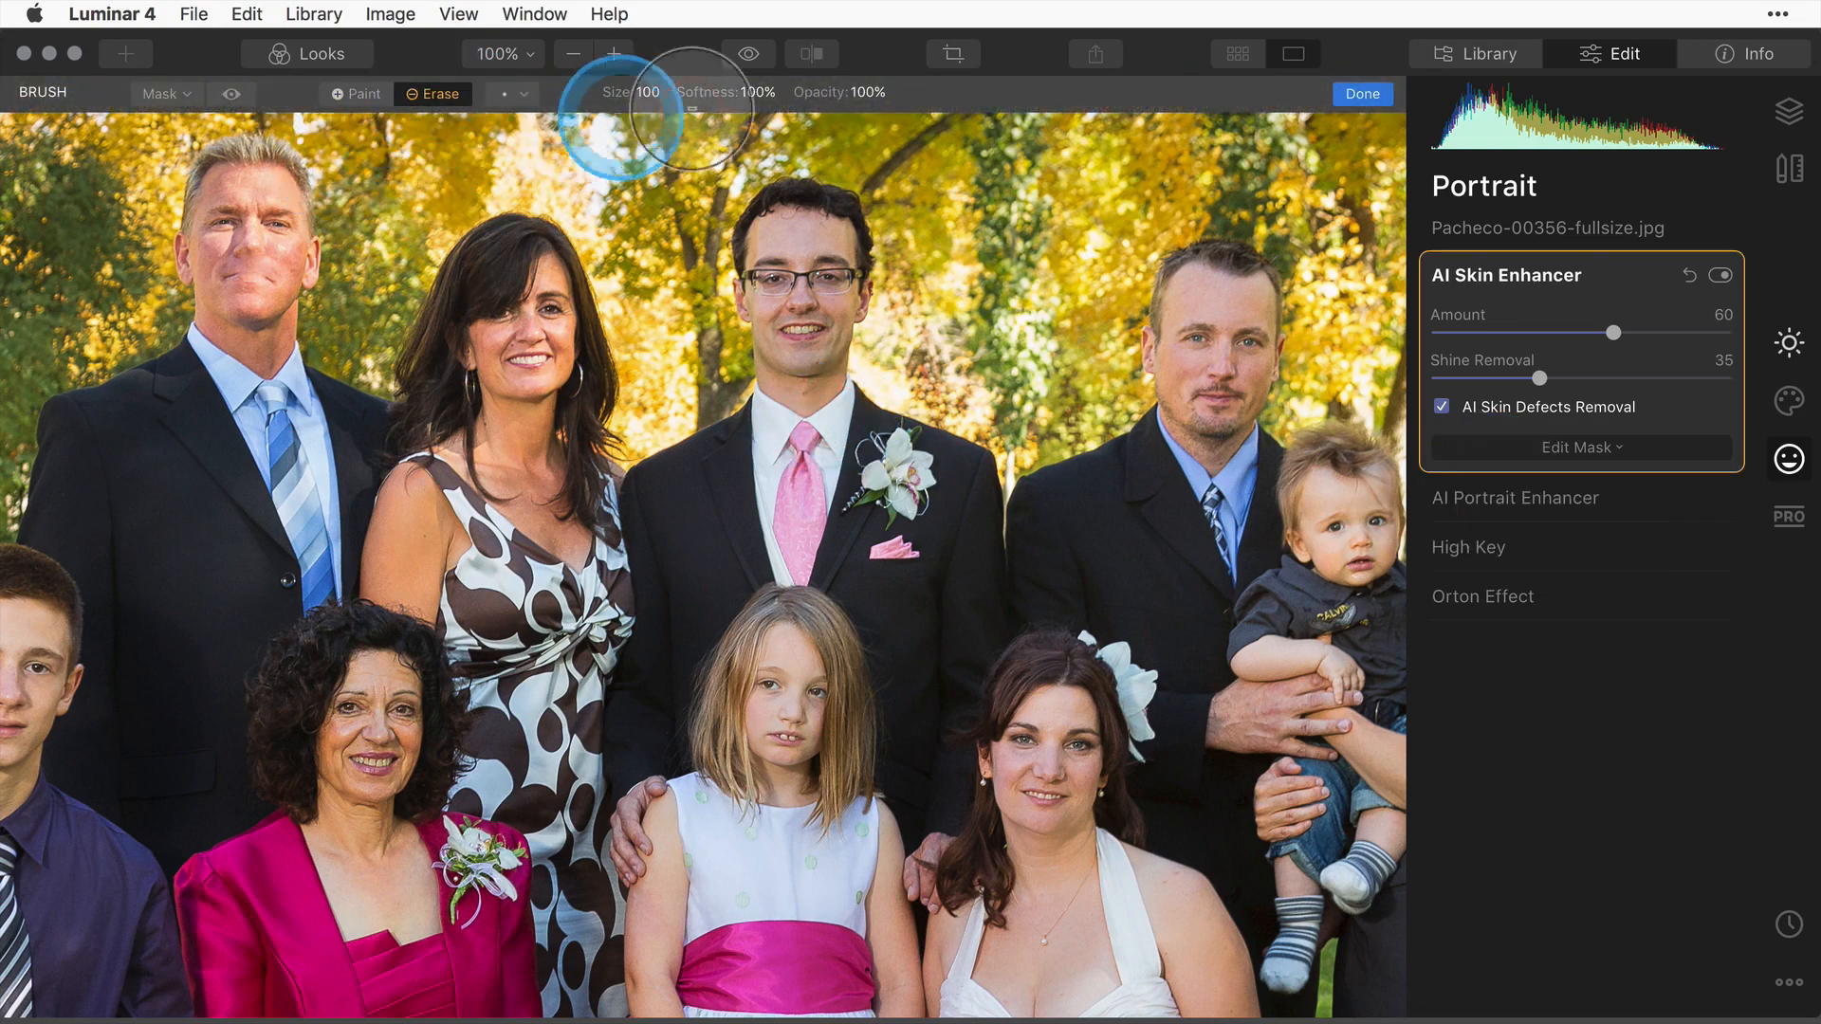
pyautogui.moveTo(201, 231); pyautogui.dragTo(234, 283)
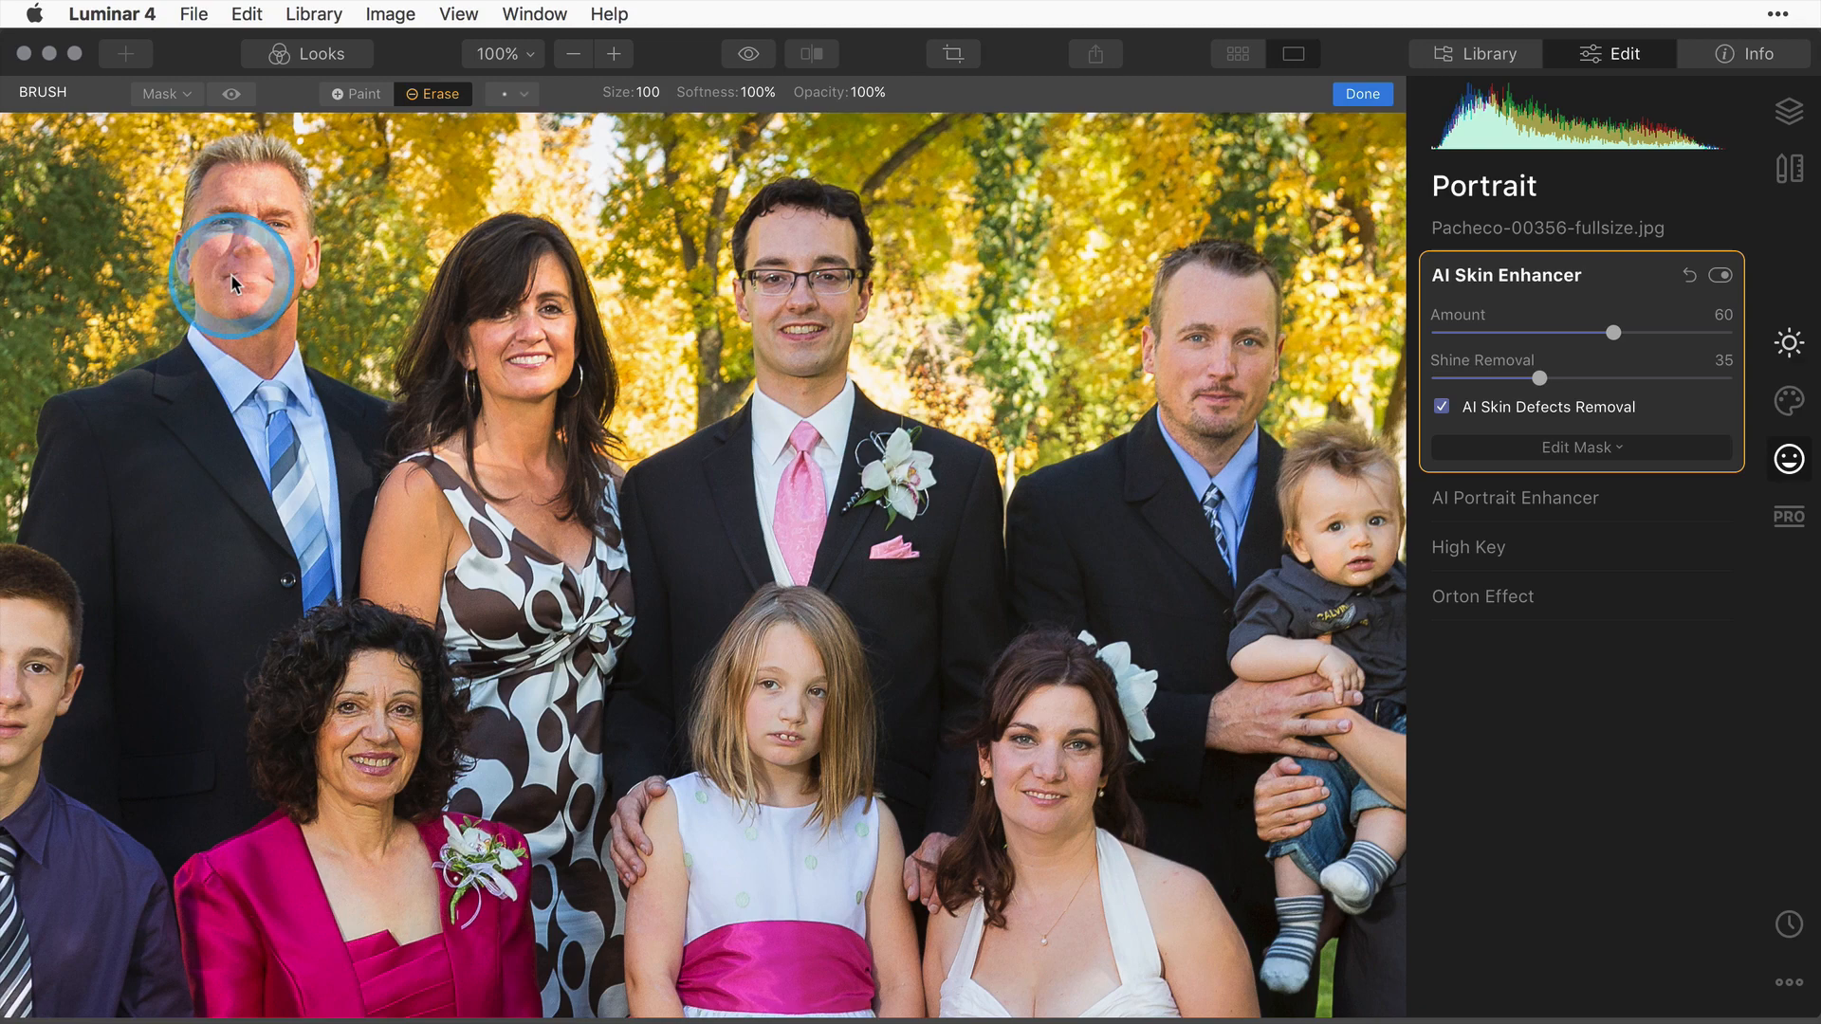
pyautogui.press('[')
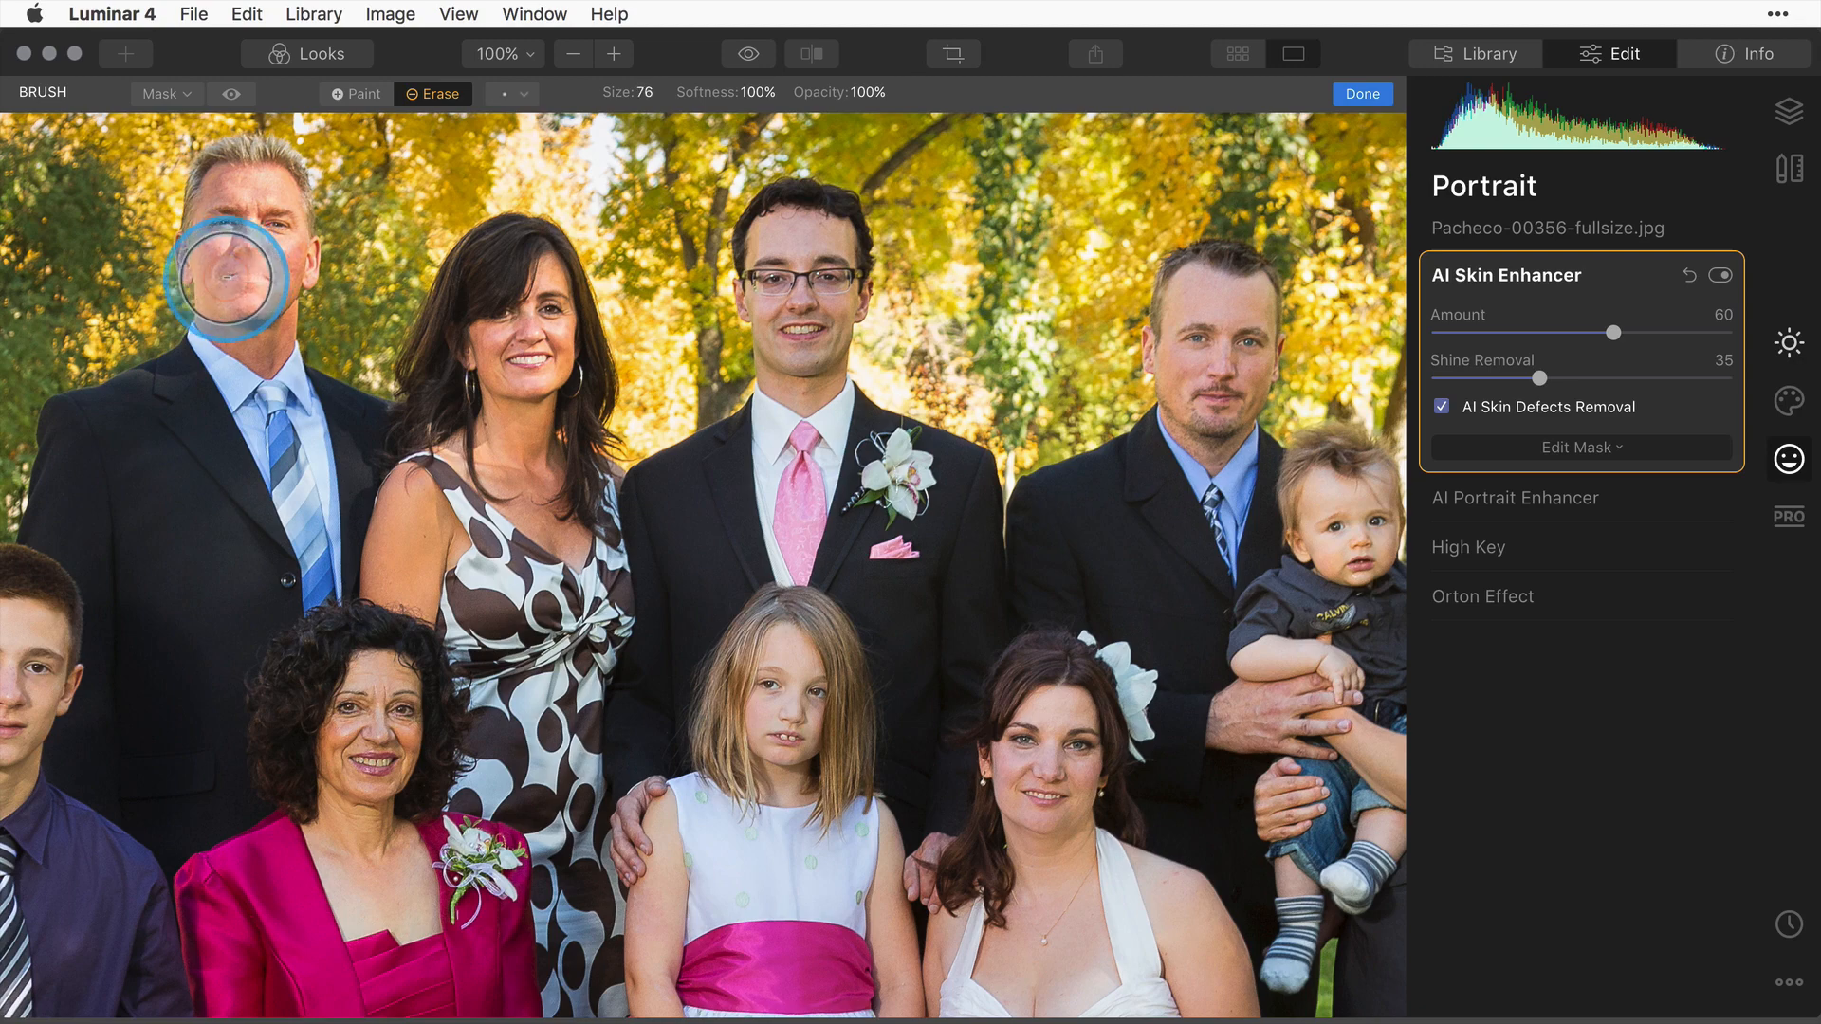
pyautogui.press('[')
pyautogui.moveTo(270, 256)
pyautogui.mouseDown()
pyautogui.moveTo(223, 289)
pyautogui.moveTo(244, 241)
pyautogui.moveTo(276, 251)
pyautogui.moveTo(283, 280)
pyautogui.moveTo(220, 296)
pyautogui.moveTo(245, 242)
pyautogui.moveTo(282, 256)
pyautogui.moveTo(280, 283)
pyautogui.moveTo(245, 296)
pyautogui.moveTo(224, 267)
pyautogui.moveTo(190, 305)
pyautogui.mouseUp()
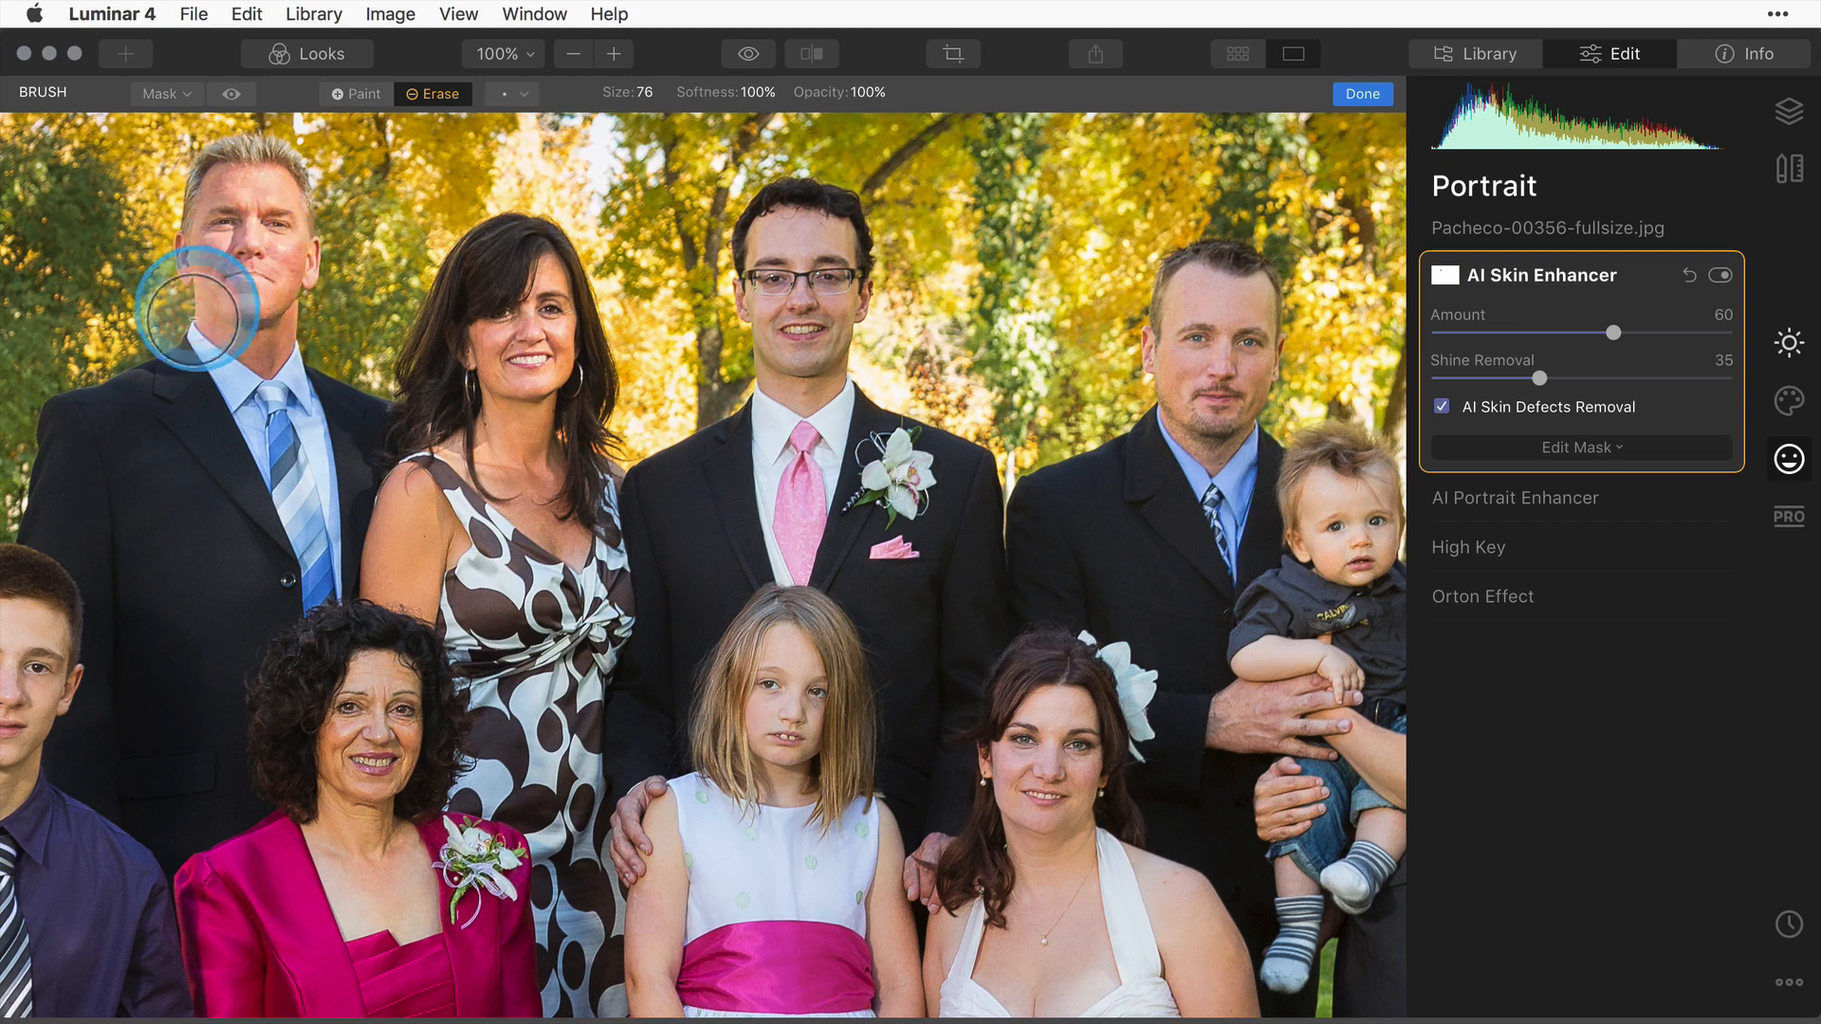
# Finish erasing the skin smoothing from the face and neck of the back-row man in the blue striped tie, and close the mask brush.
pyautogui.moveTo(319, 342)
pyautogui.mouseDown()
pyautogui.moveTo(290, 292)
pyautogui.moveTo(269, 298)
pyautogui.moveTo(309, 248)
pyautogui.mouseUp()
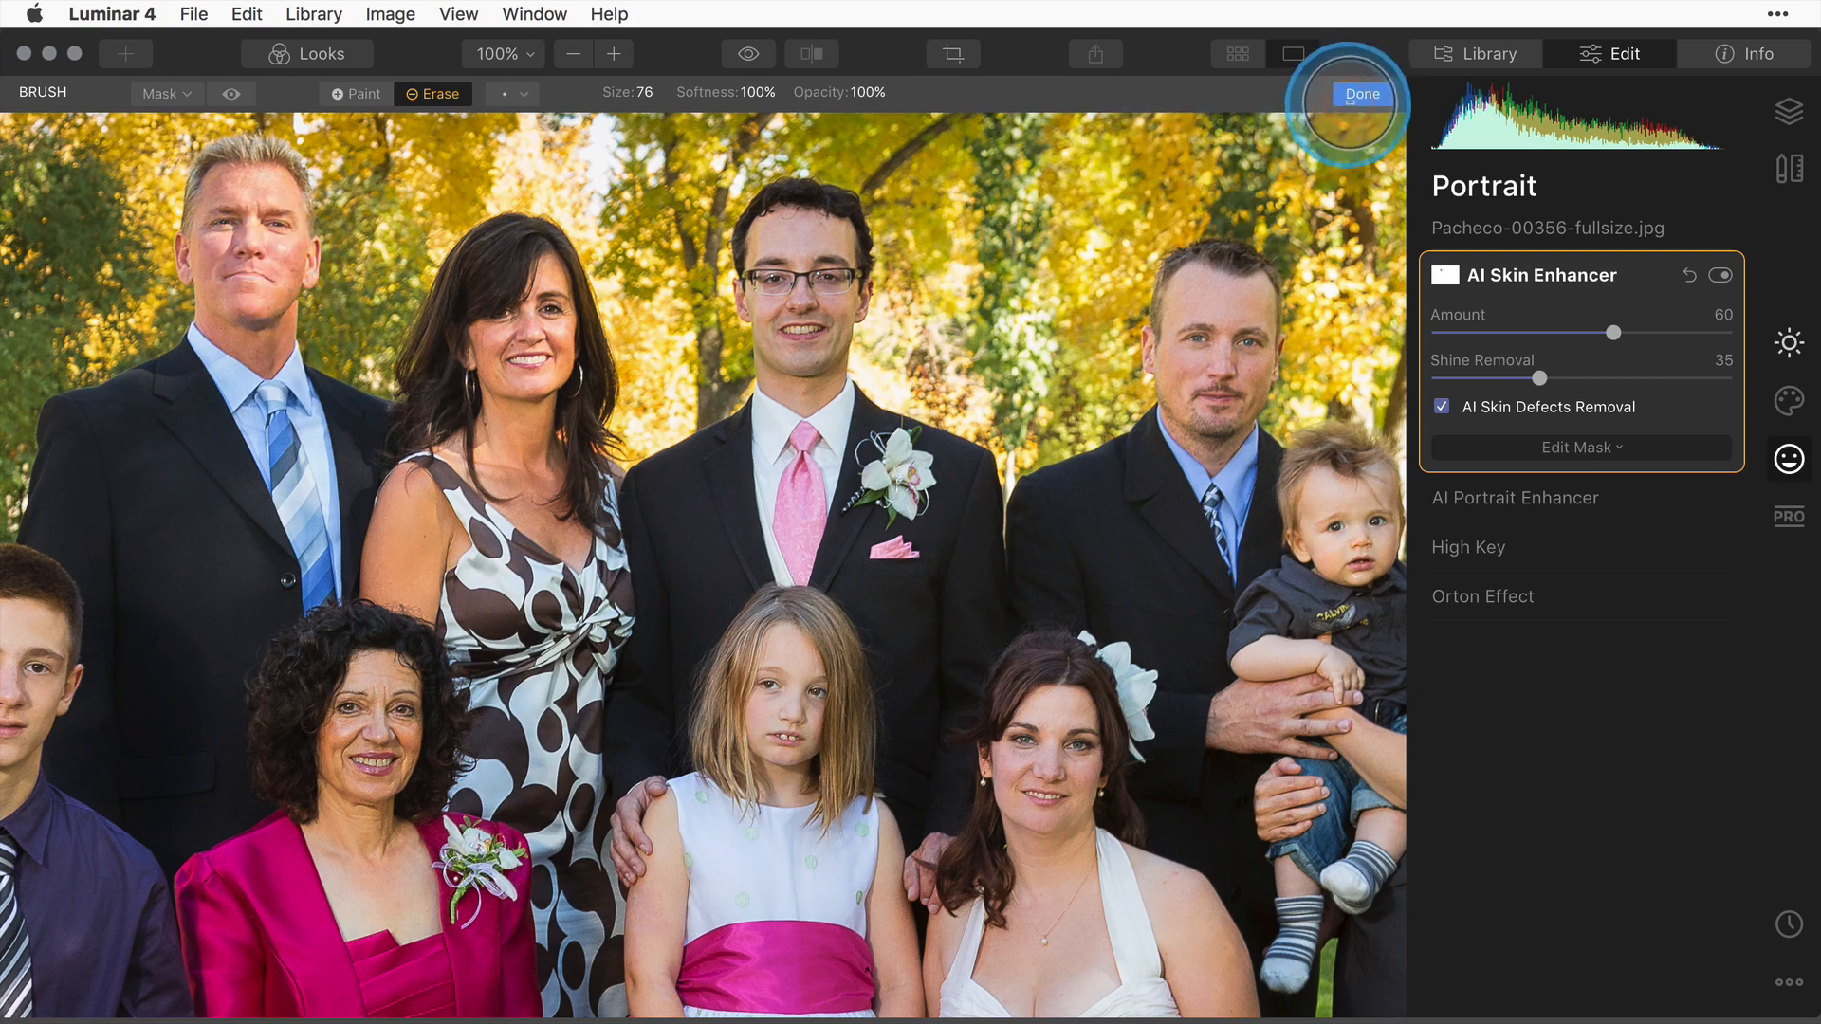
pyautogui.click(1362, 94)
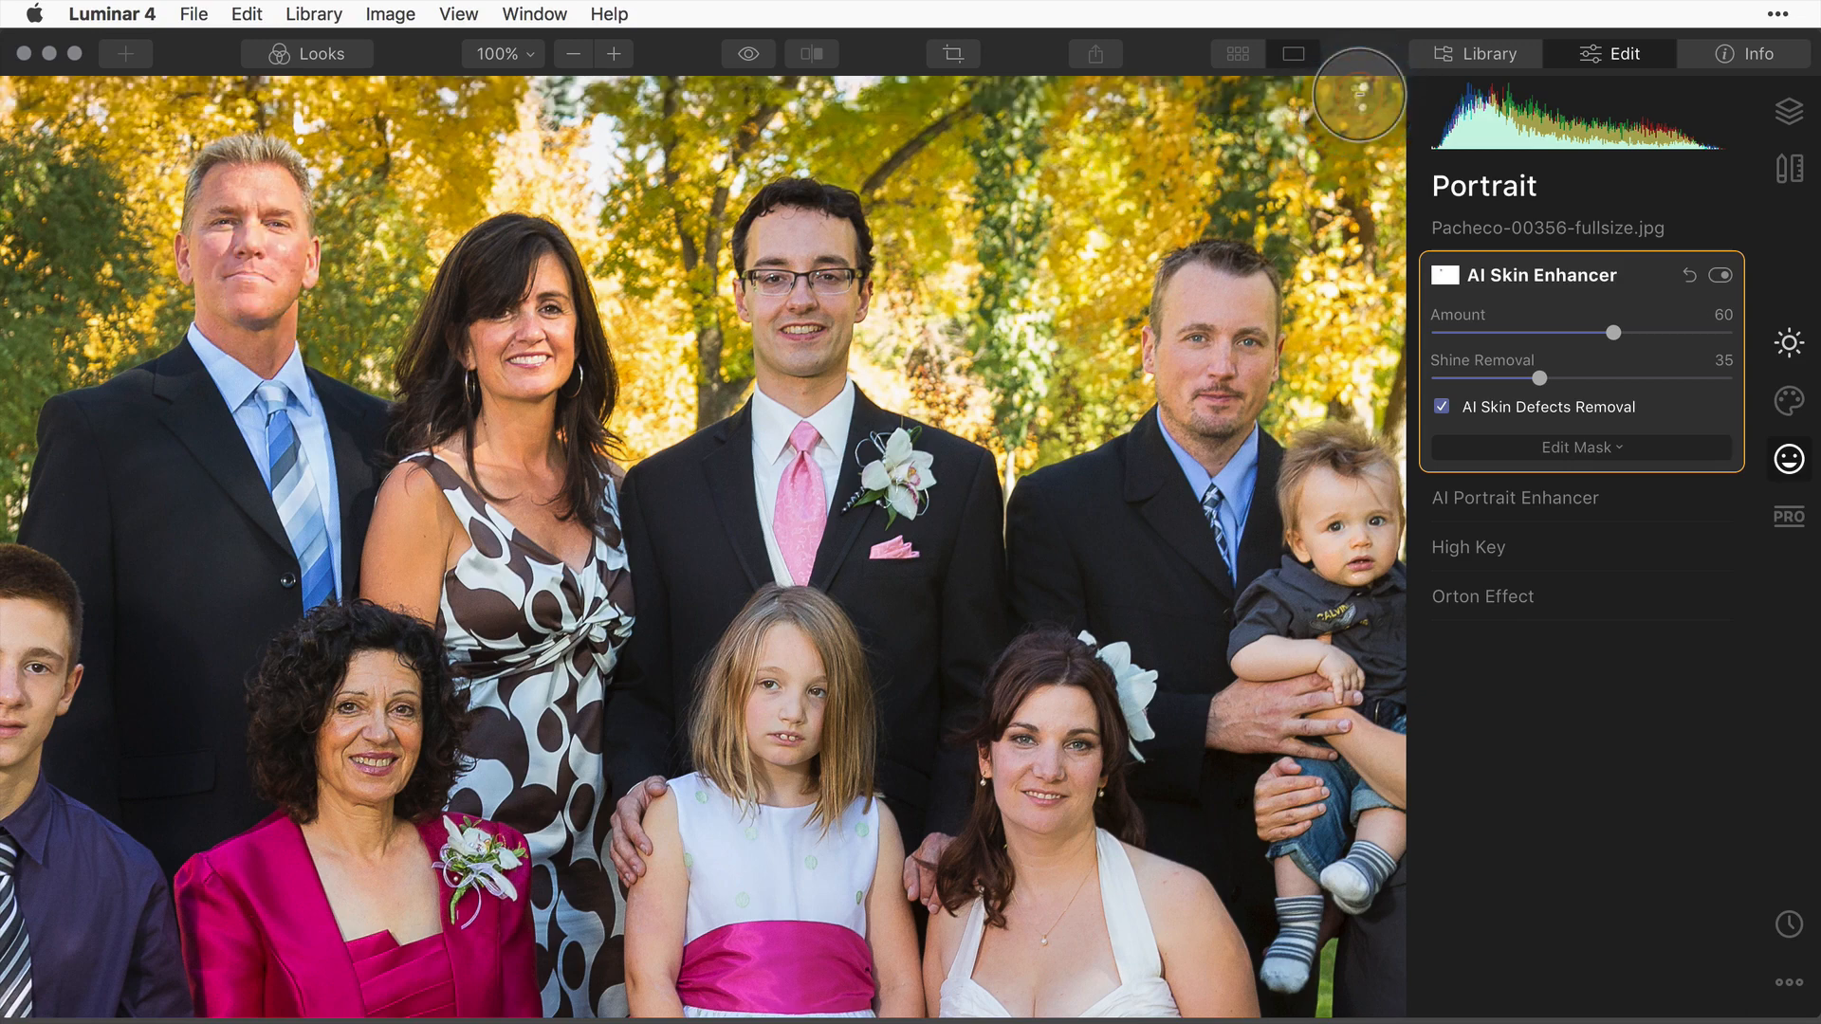
pyautogui.click(1039, 491)
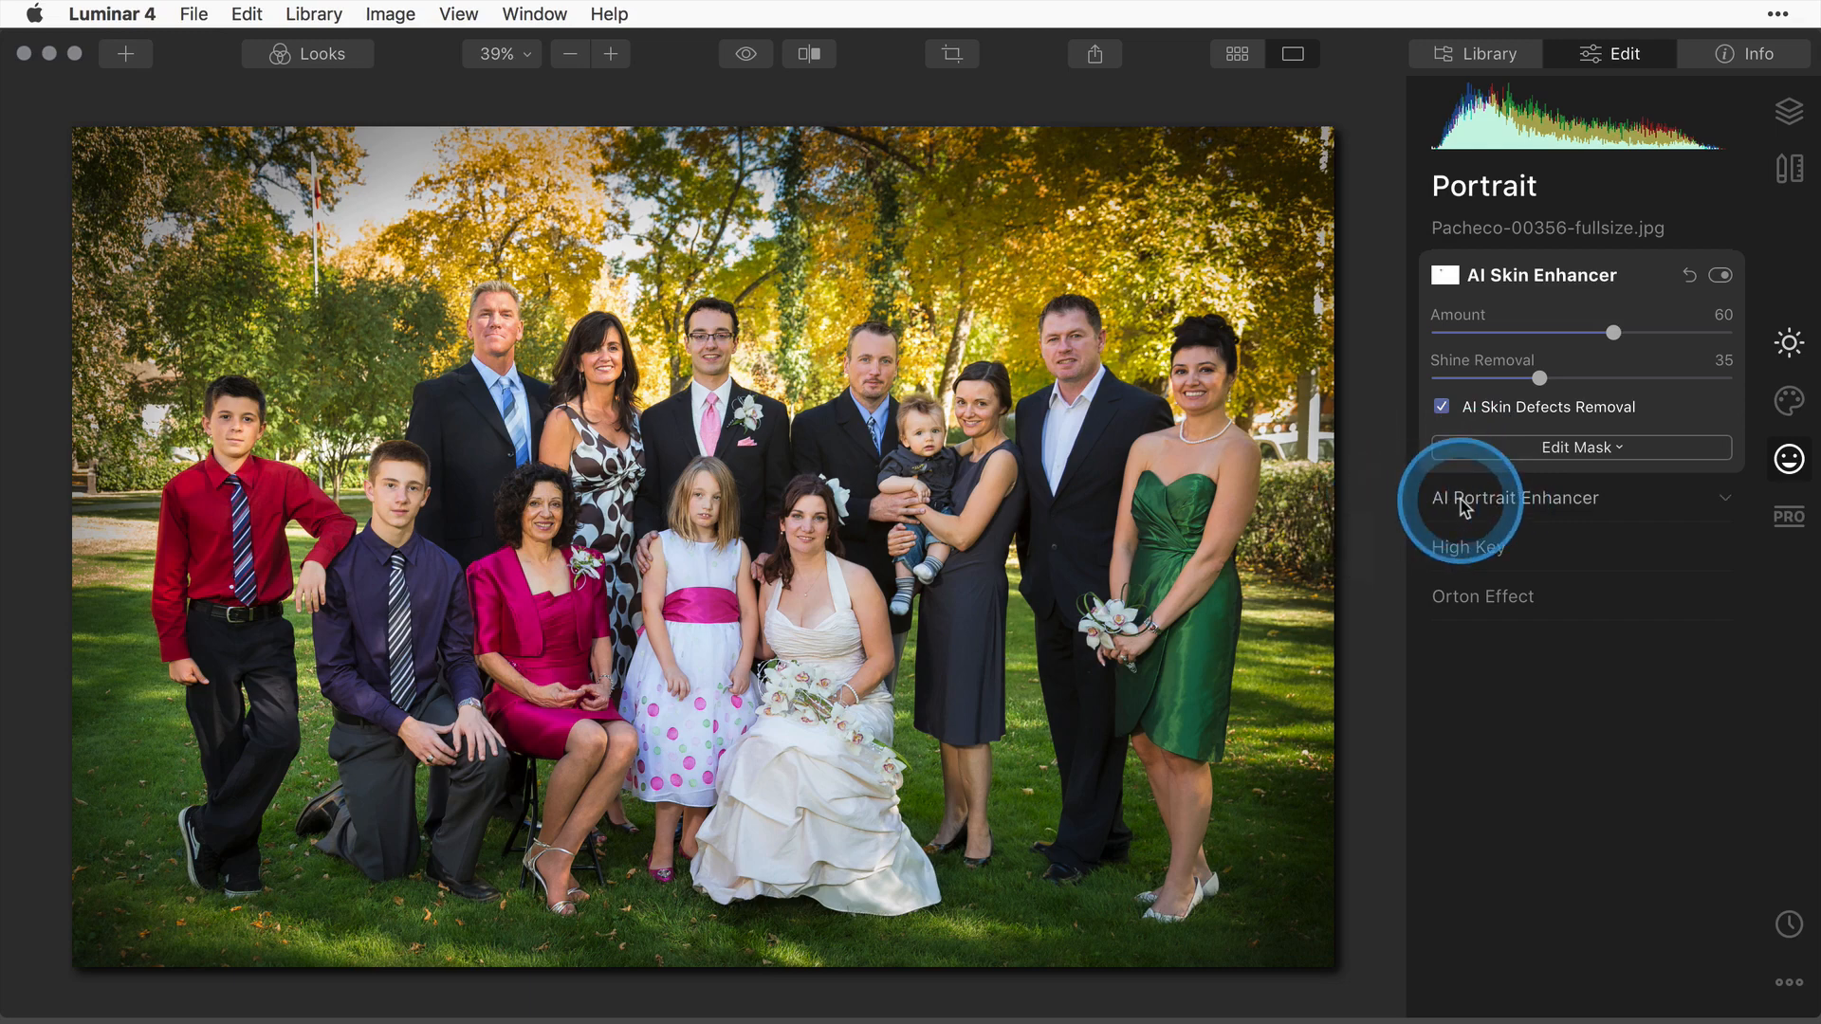
# Enable the AI Portrait Enhancer with Dark Circles Removal at 50, Slim Face 2.0 at 20 and Enlarge Eyes at 20.
pyautogui.click(1515, 497)
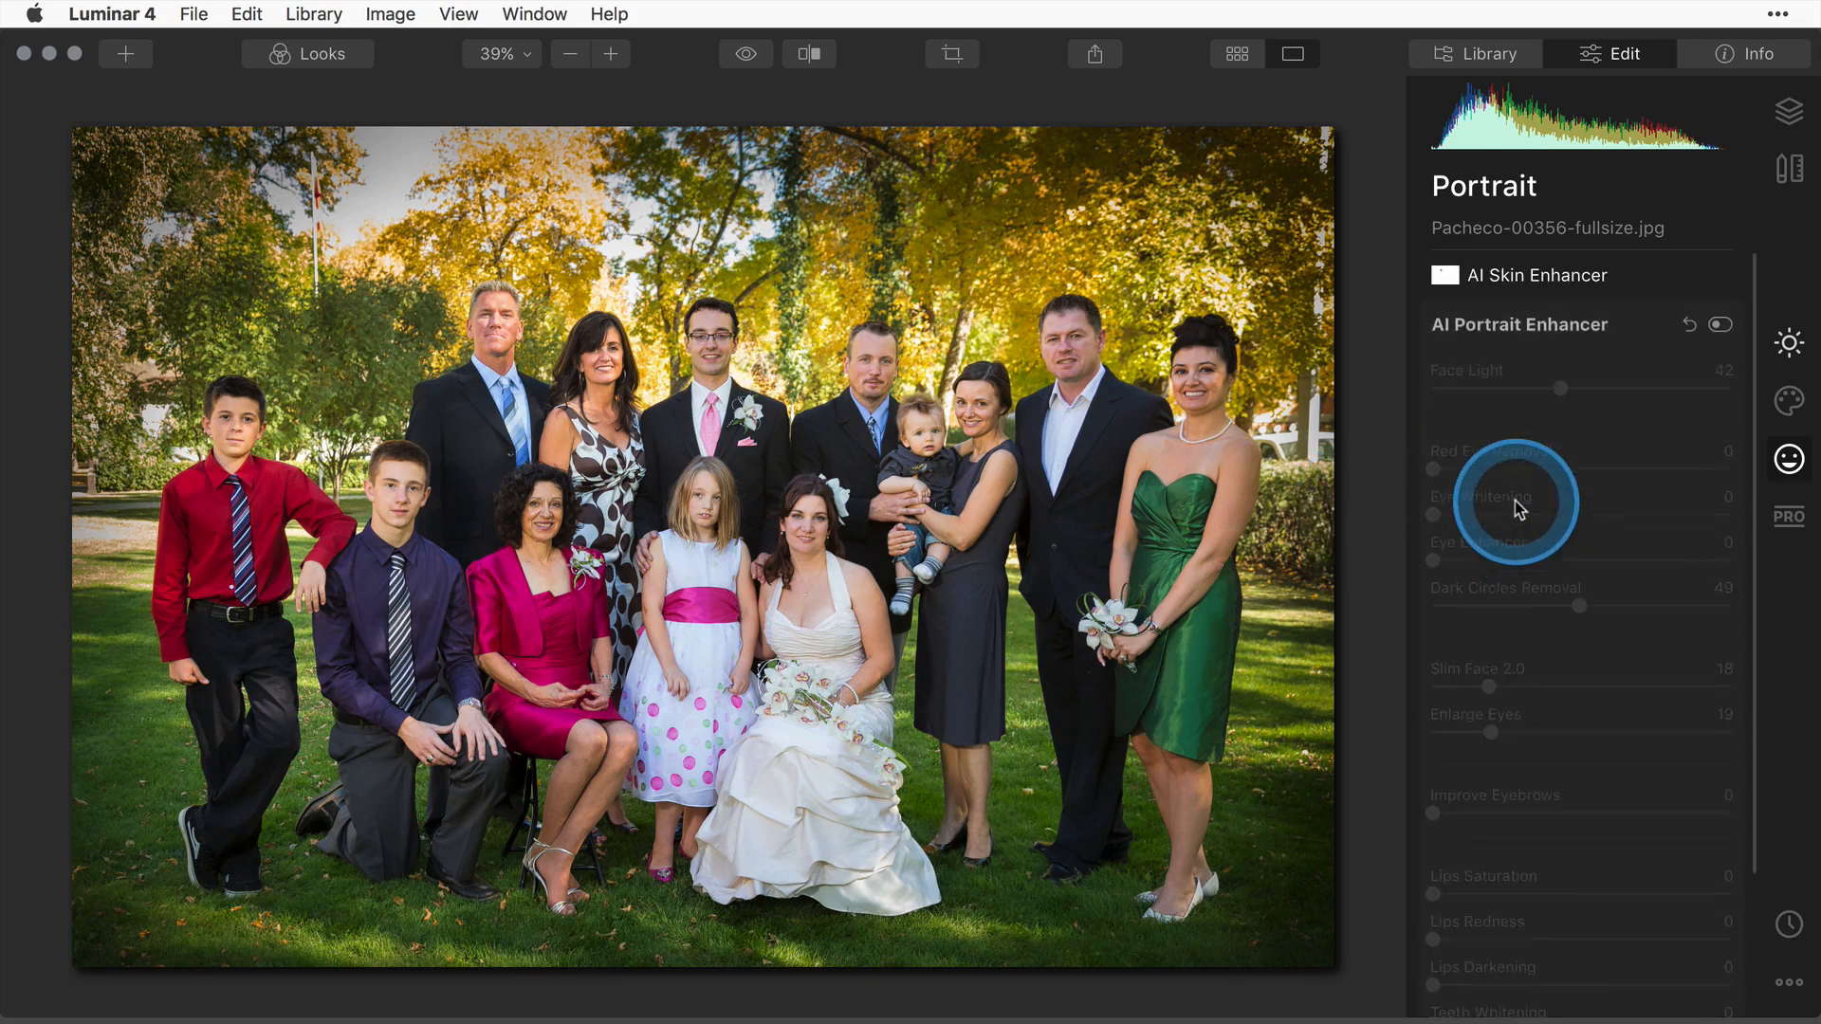
pyautogui.click(1719, 325)
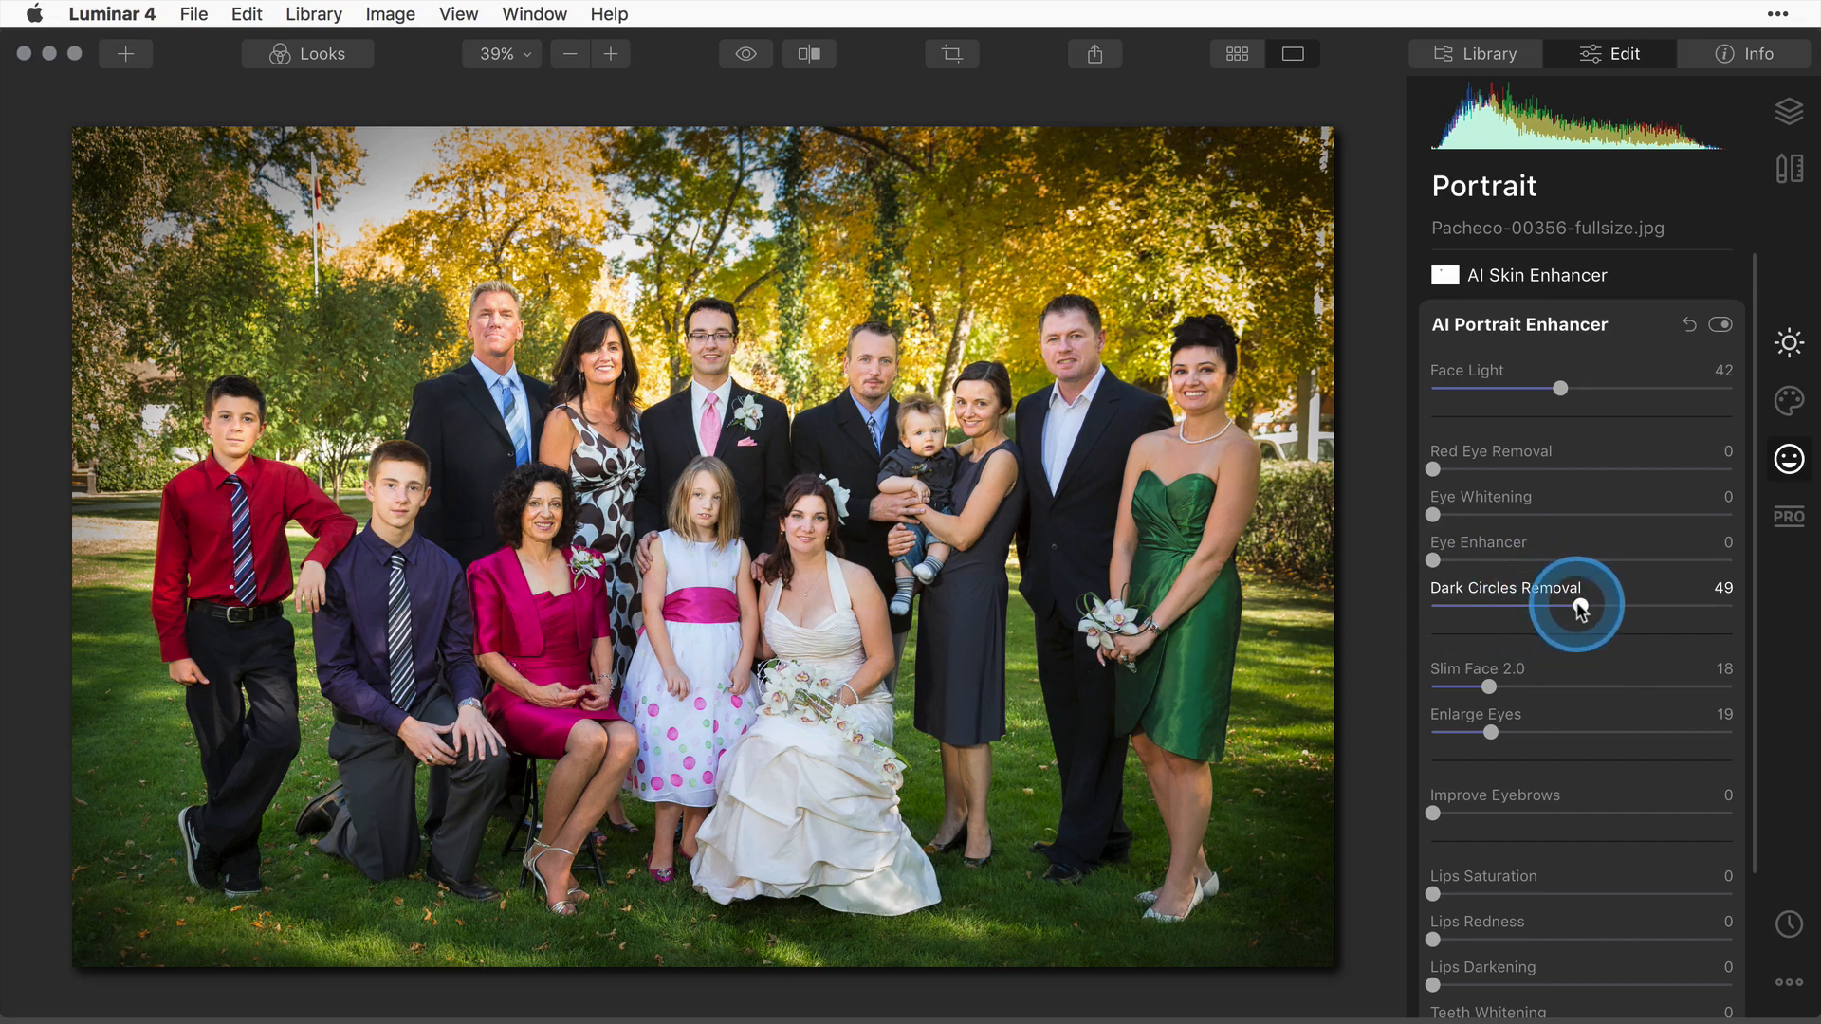
pyautogui.click(1578, 607)
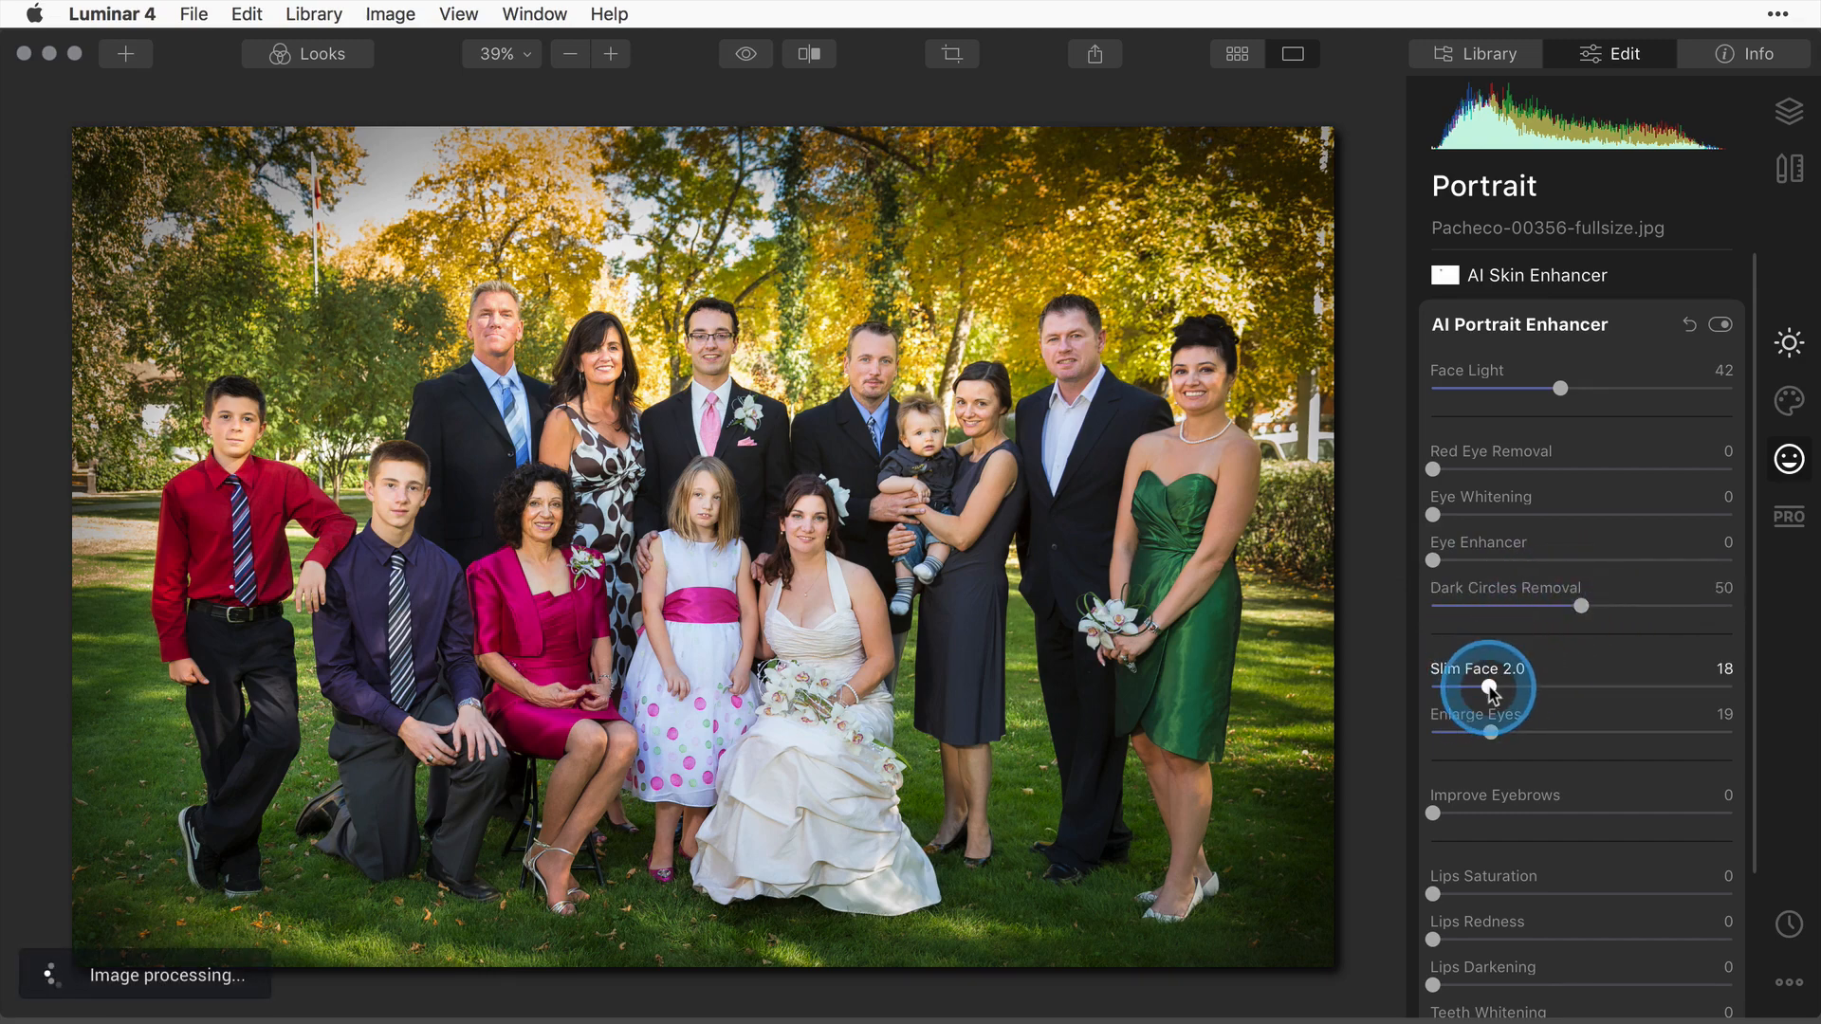
pyautogui.moveTo(1489, 690); pyautogui.dragTo(1495, 690)
pyautogui.click(1493, 732)
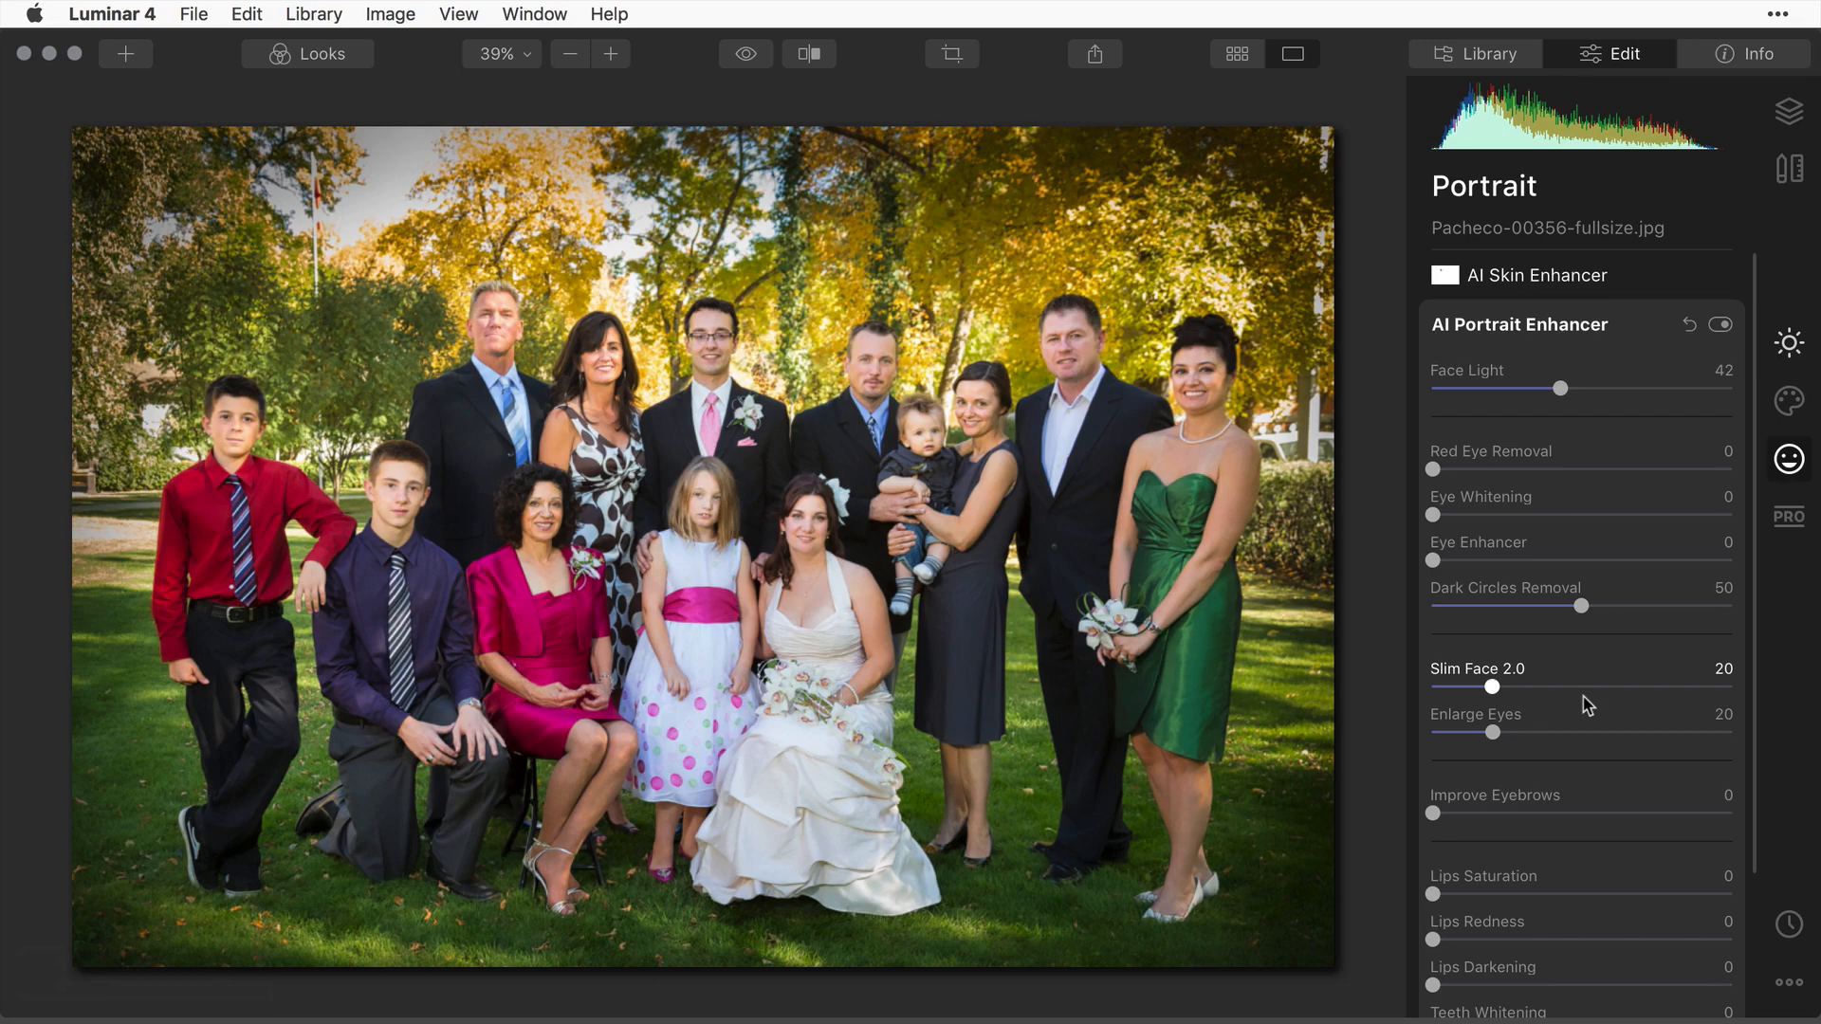
pyautogui.click(1494, 733)
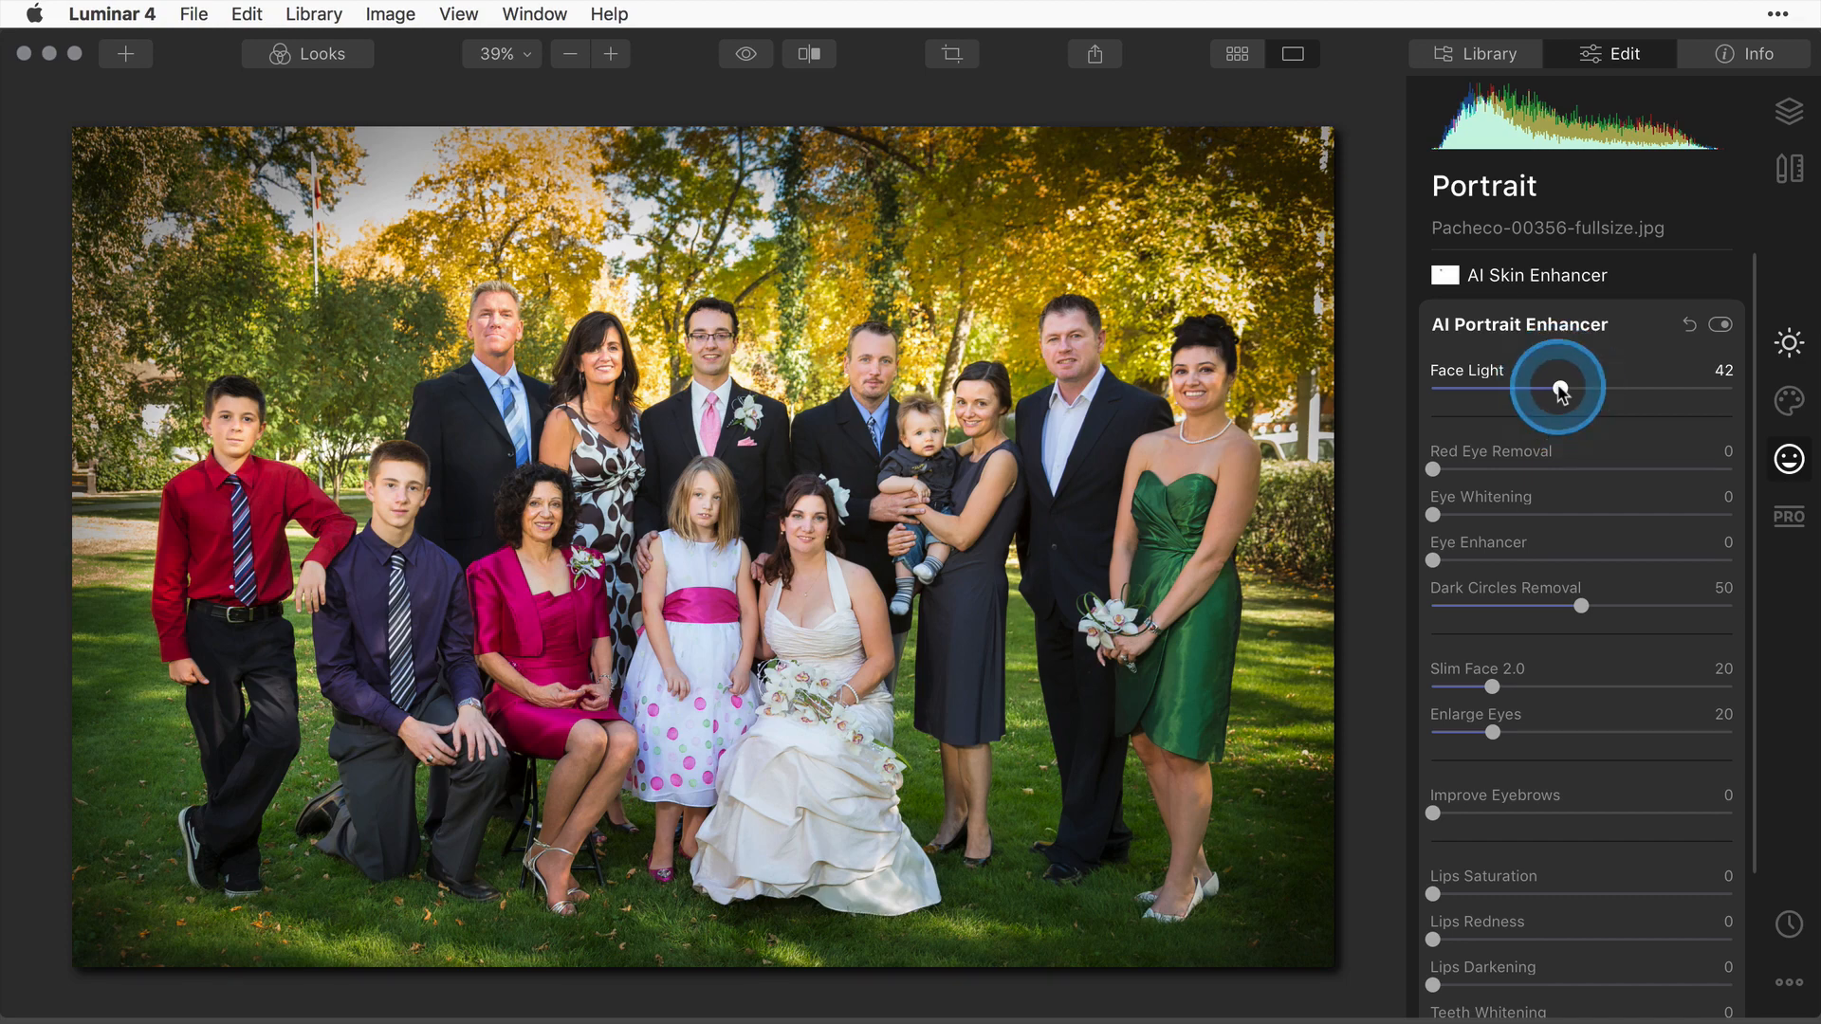
# Compare the brightness of the faces at a Face Light of 100, and settle on 45.
pyautogui.moveTo(1560, 389); pyautogui.dragTo(1561, 388)
pyautogui.moveTo(1560, 389); pyautogui.dragTo(1743, 390)
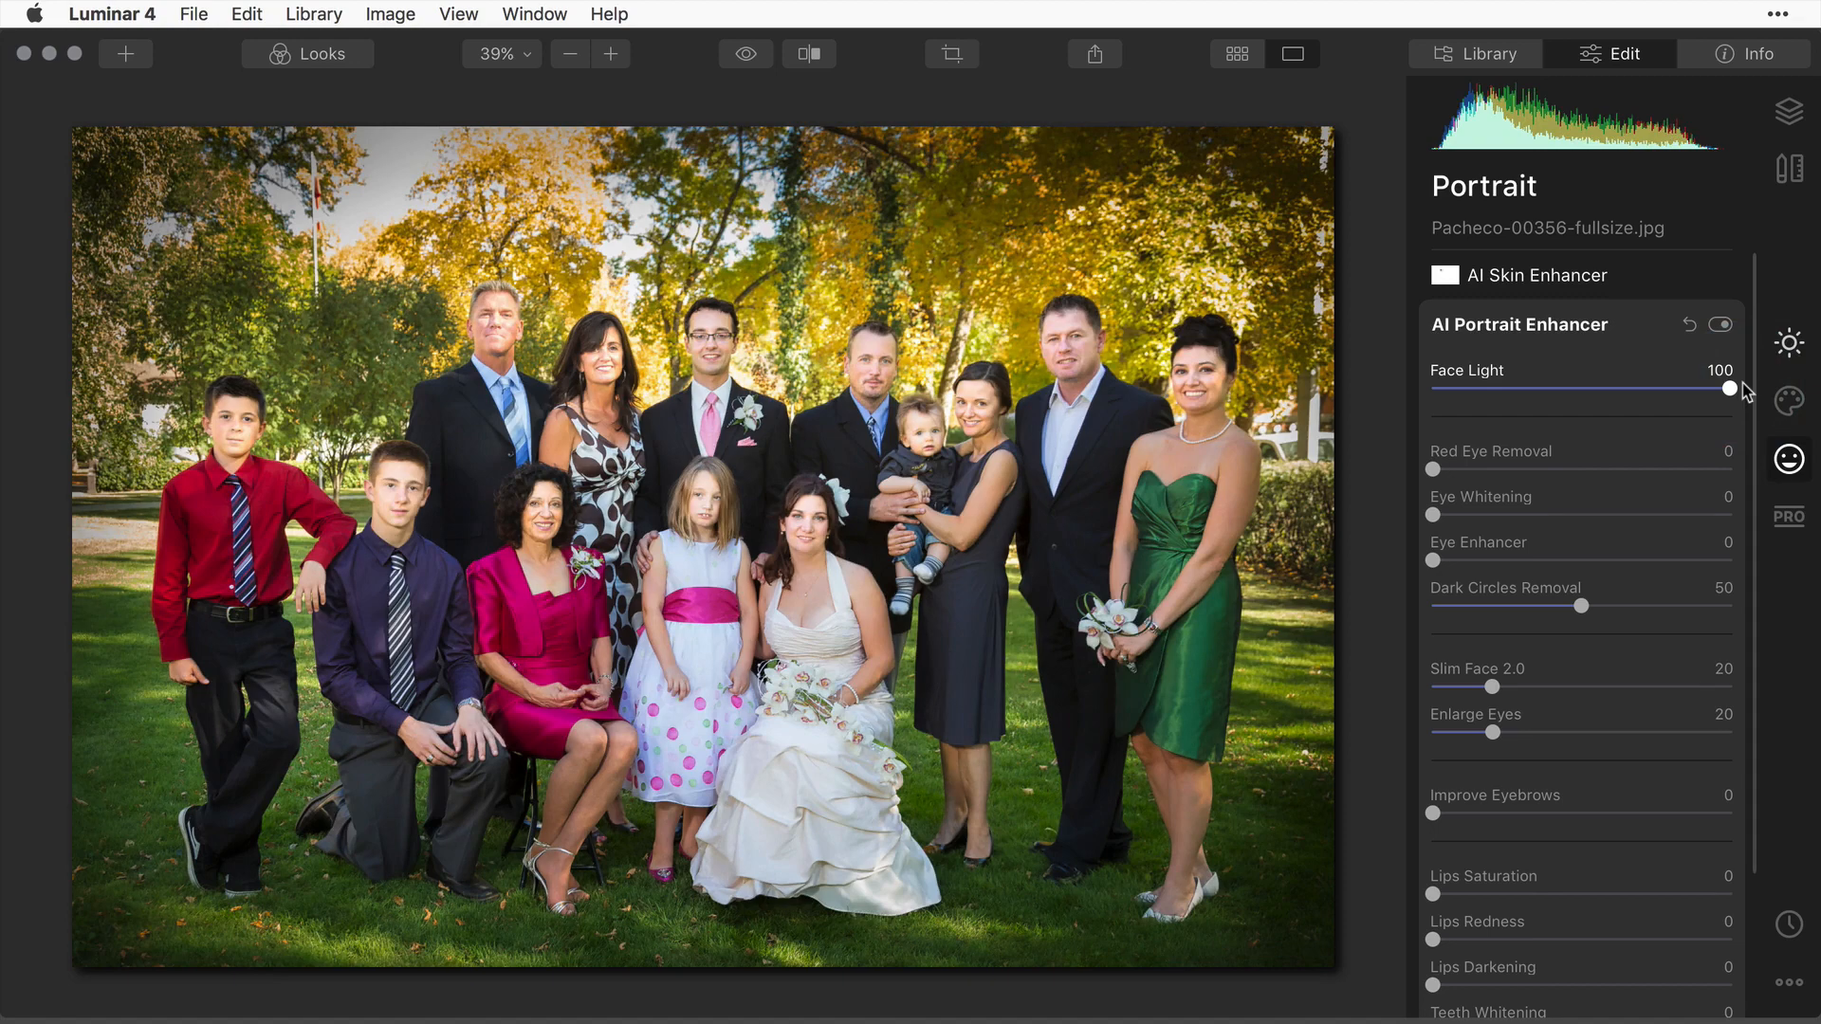
pyautogui.click(1728, 391)
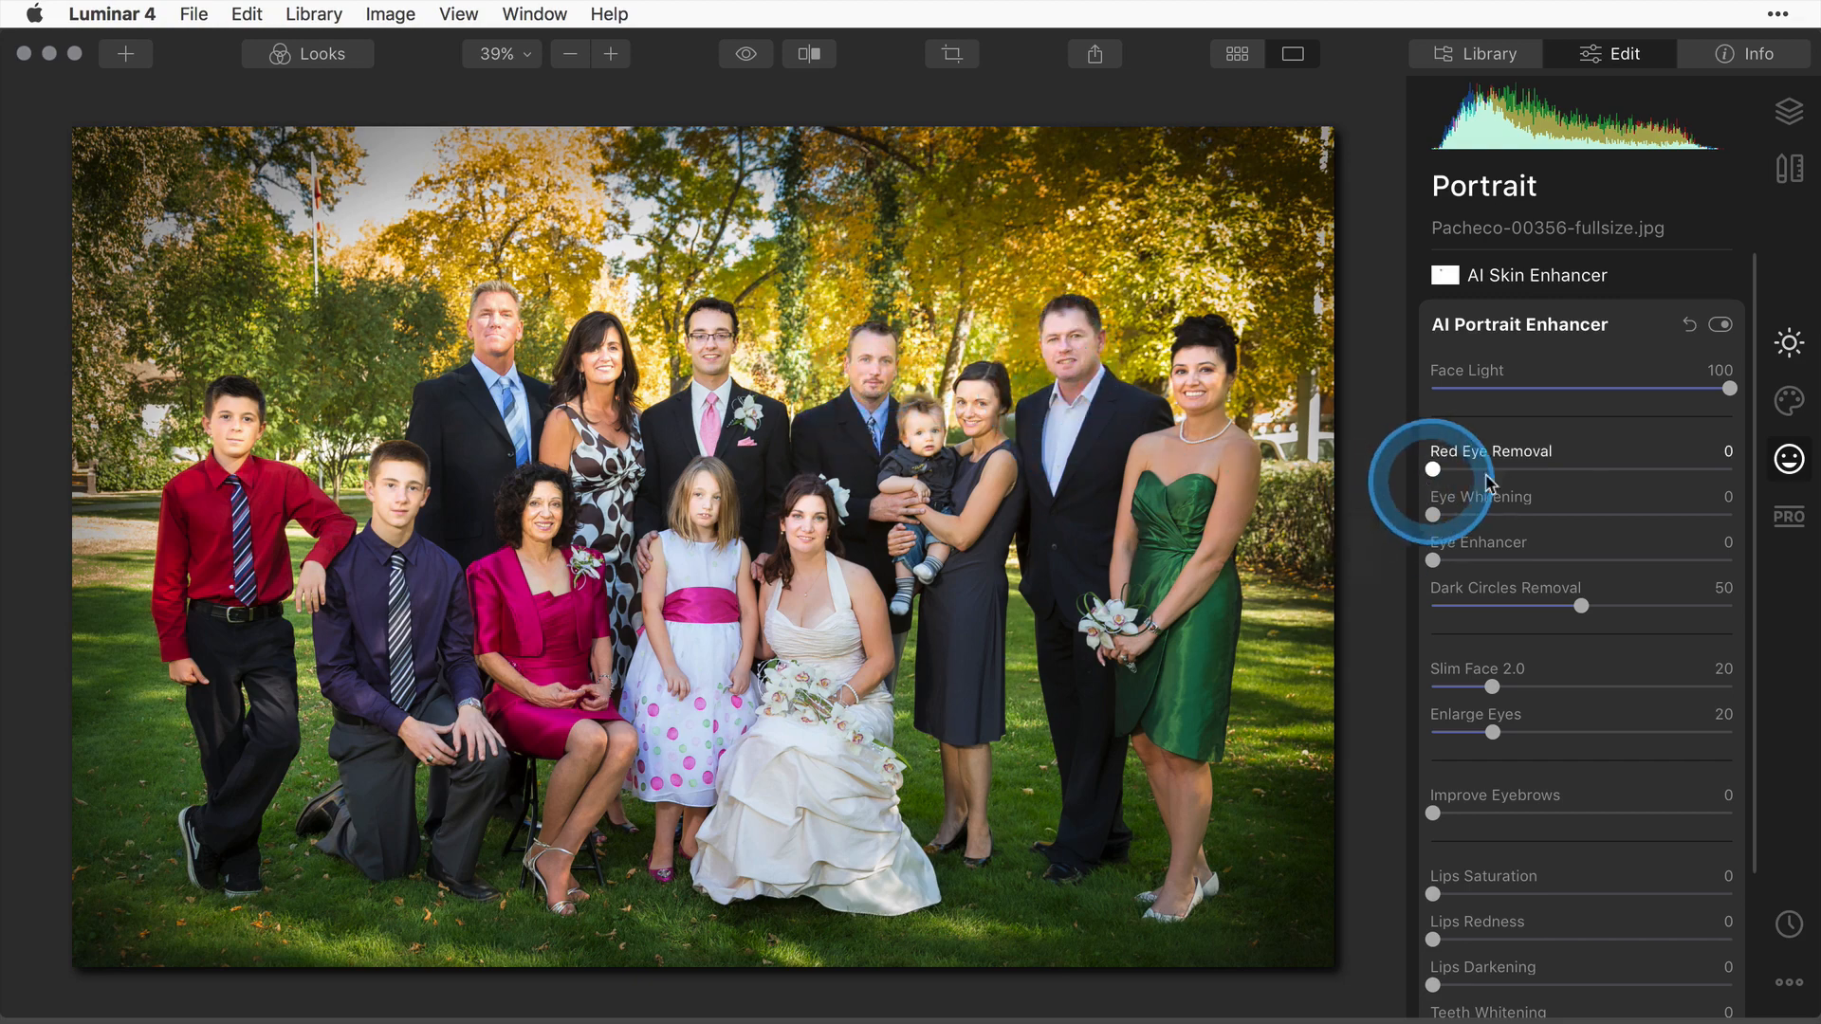
pyautogui.moveTo(1729, 389); pyautogui.dragTo(1622, 404)
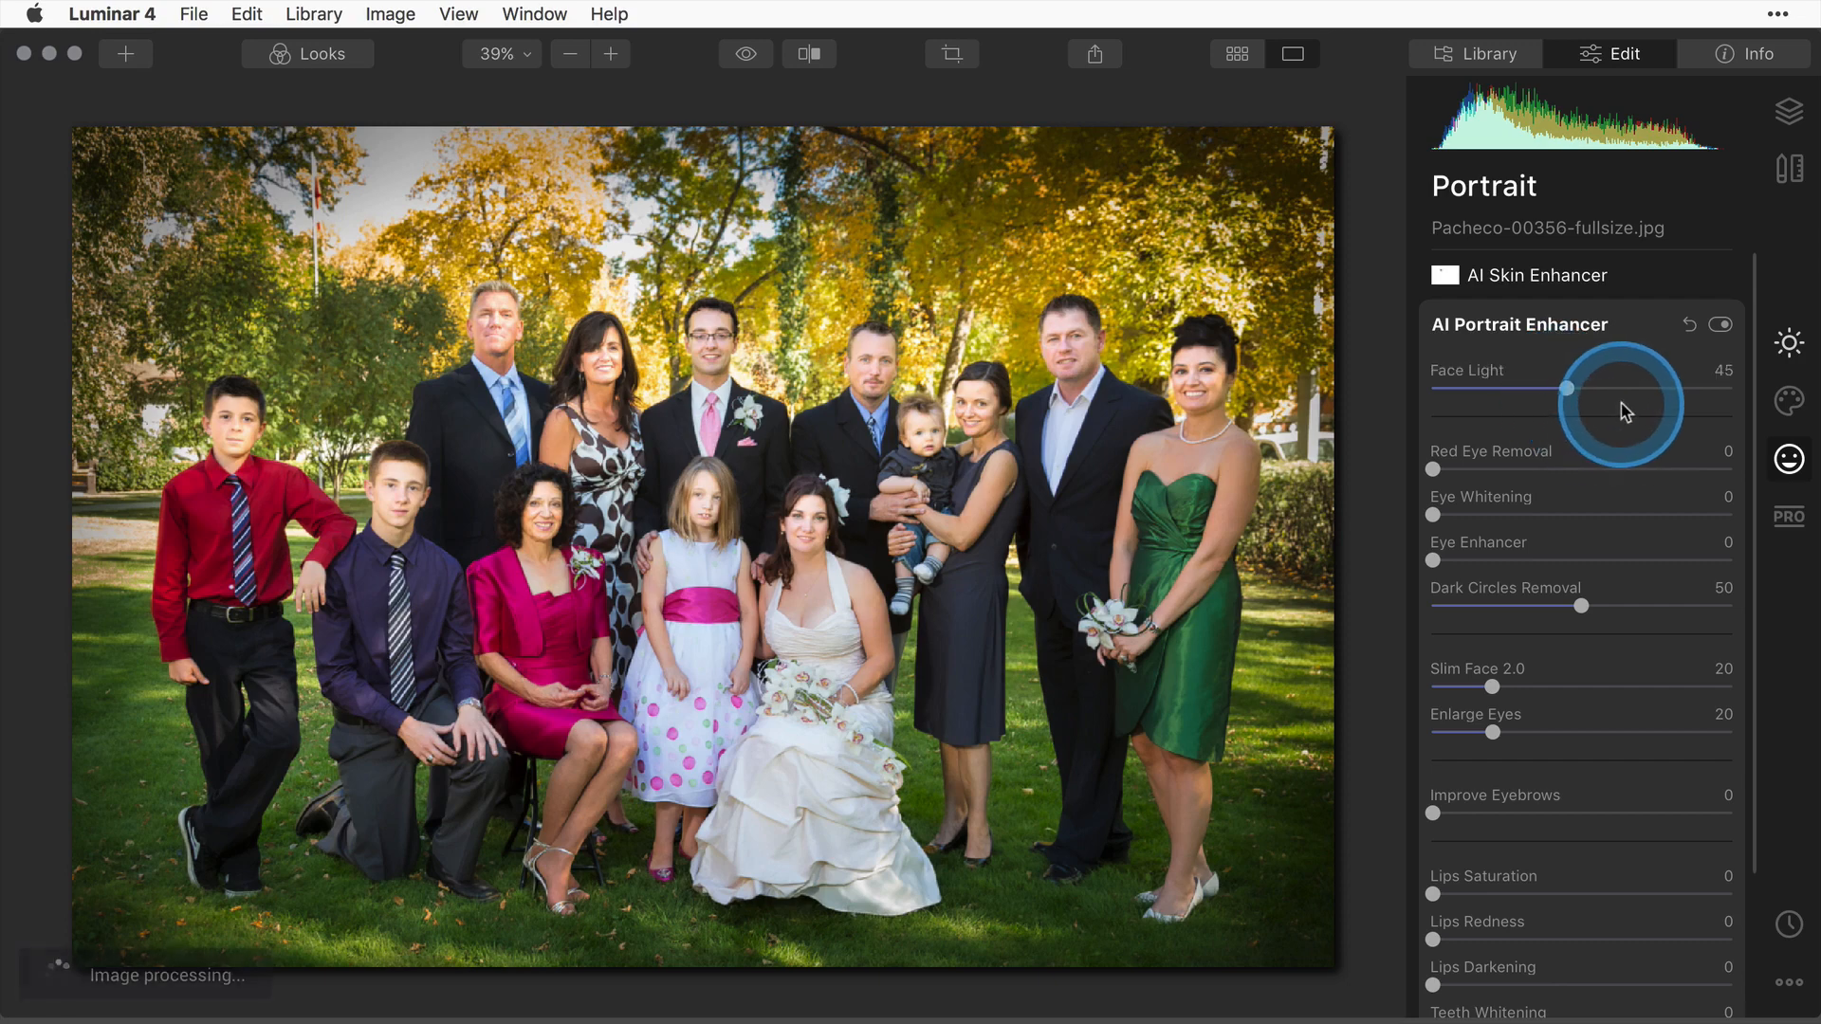
pyautogui.click(1574, 334)
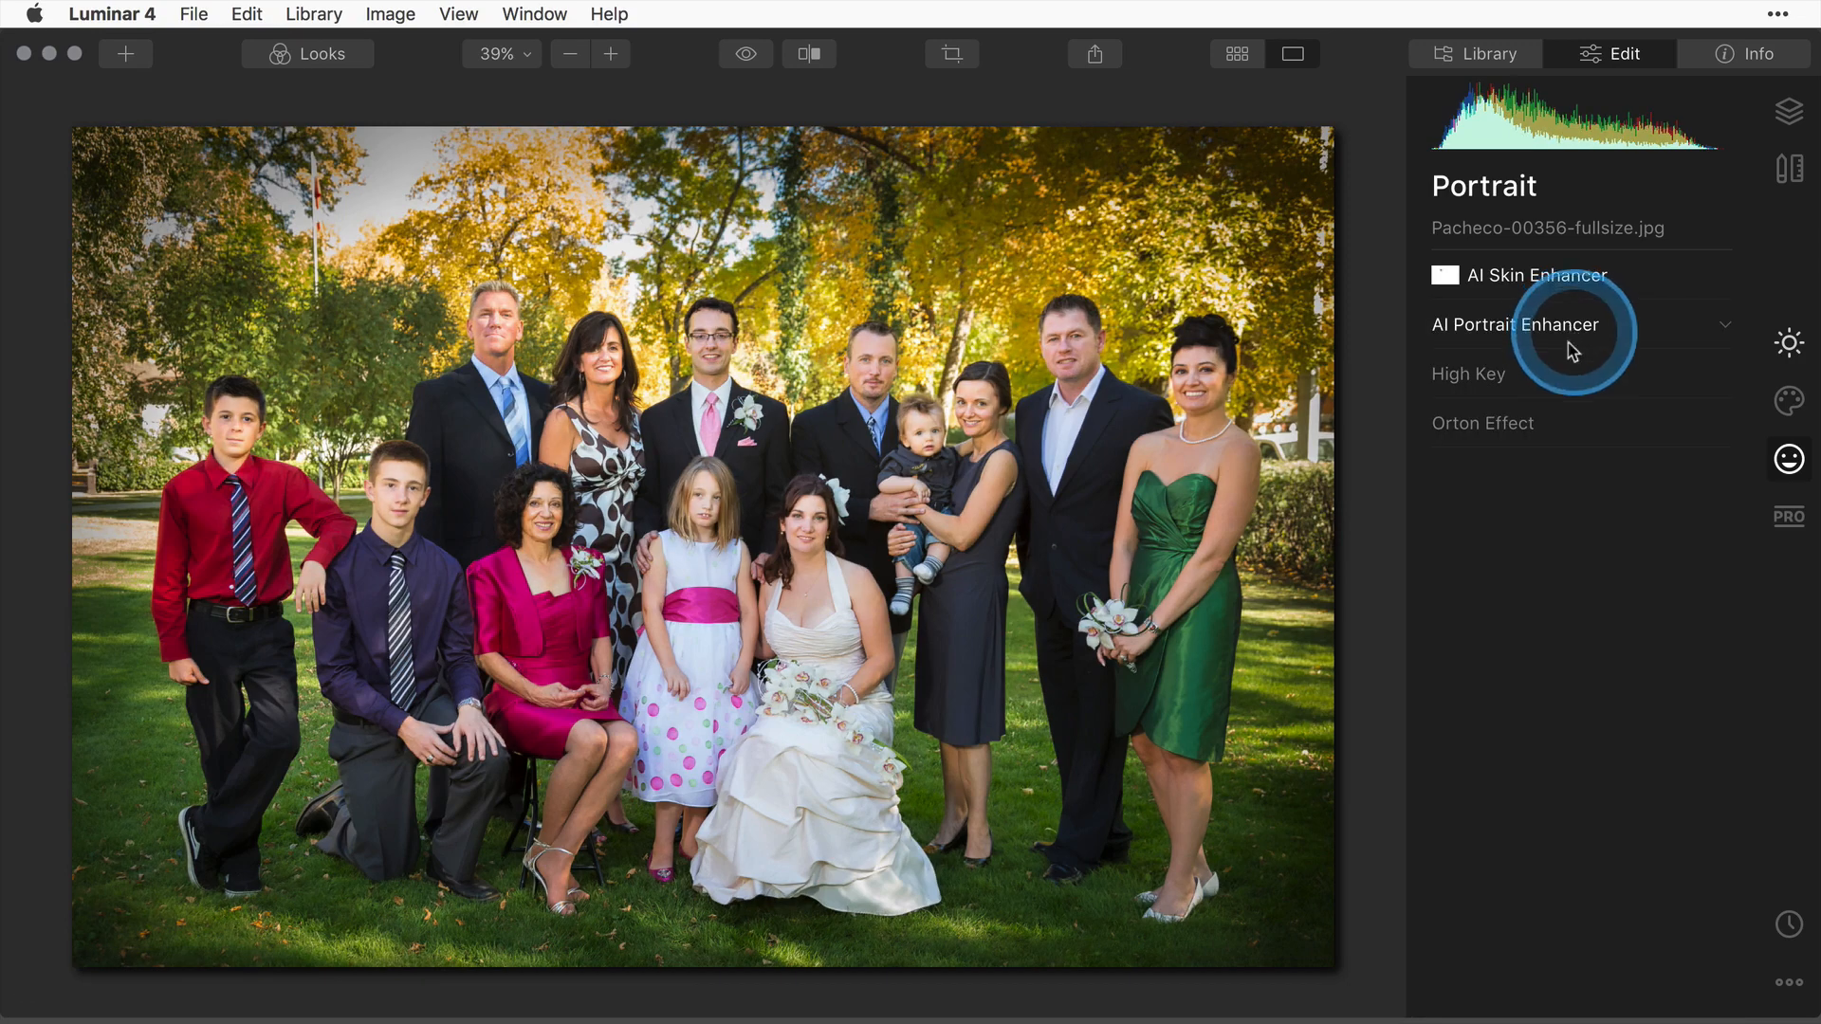
# Enable the Orton Effect on the group portrait, and go to the next wedding photo.
pyautogui.click(1461, 424)
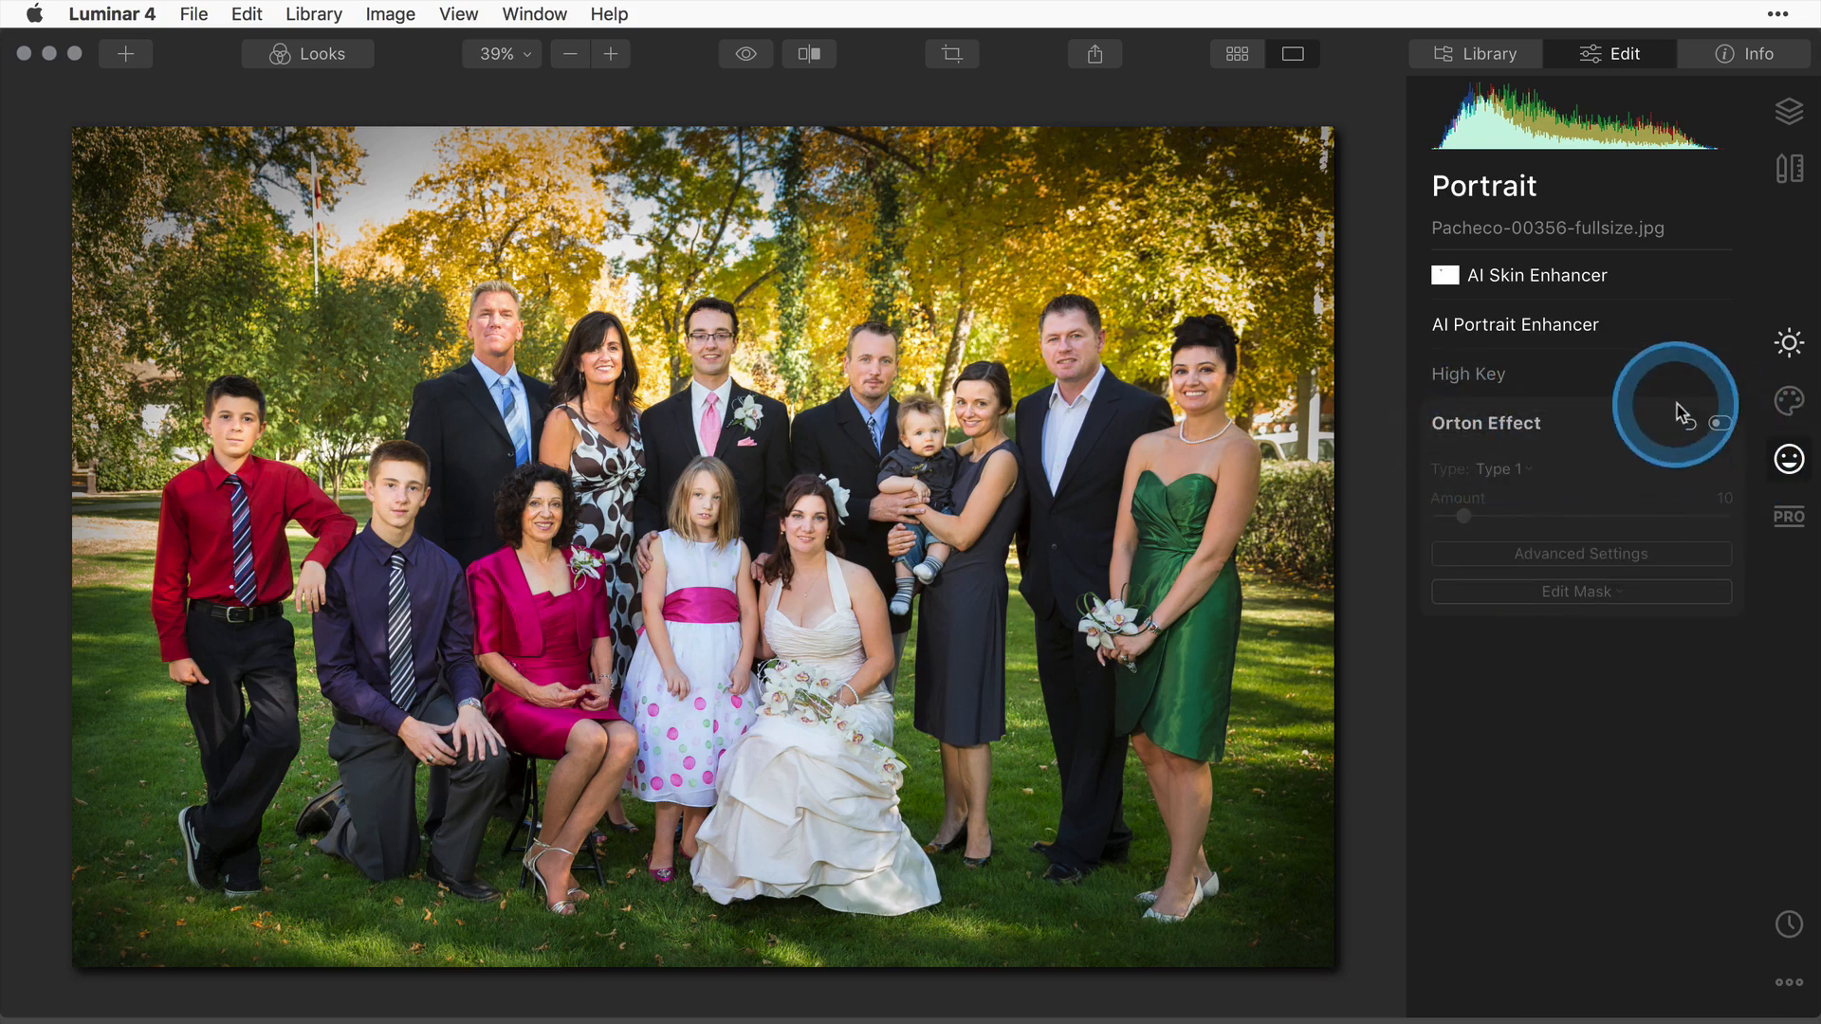
pyautogui.click(1719, 423)
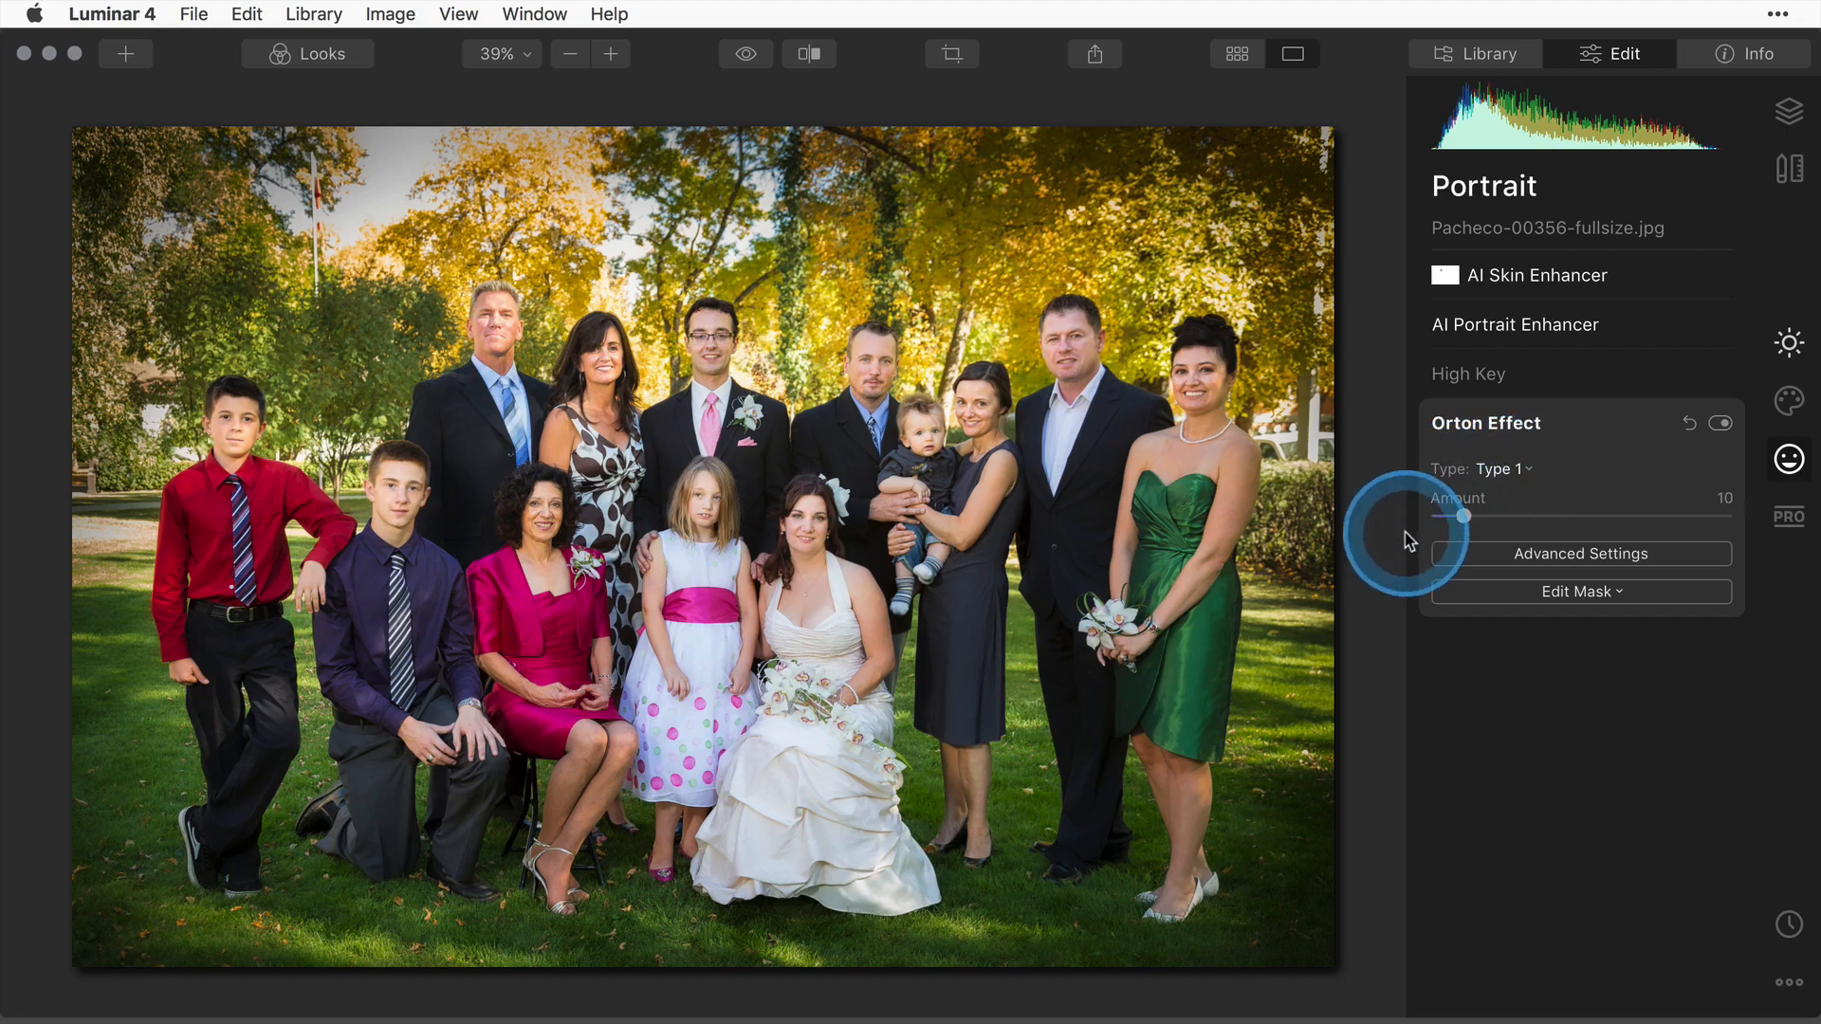
pyautogui.moveTo(1356, 548)
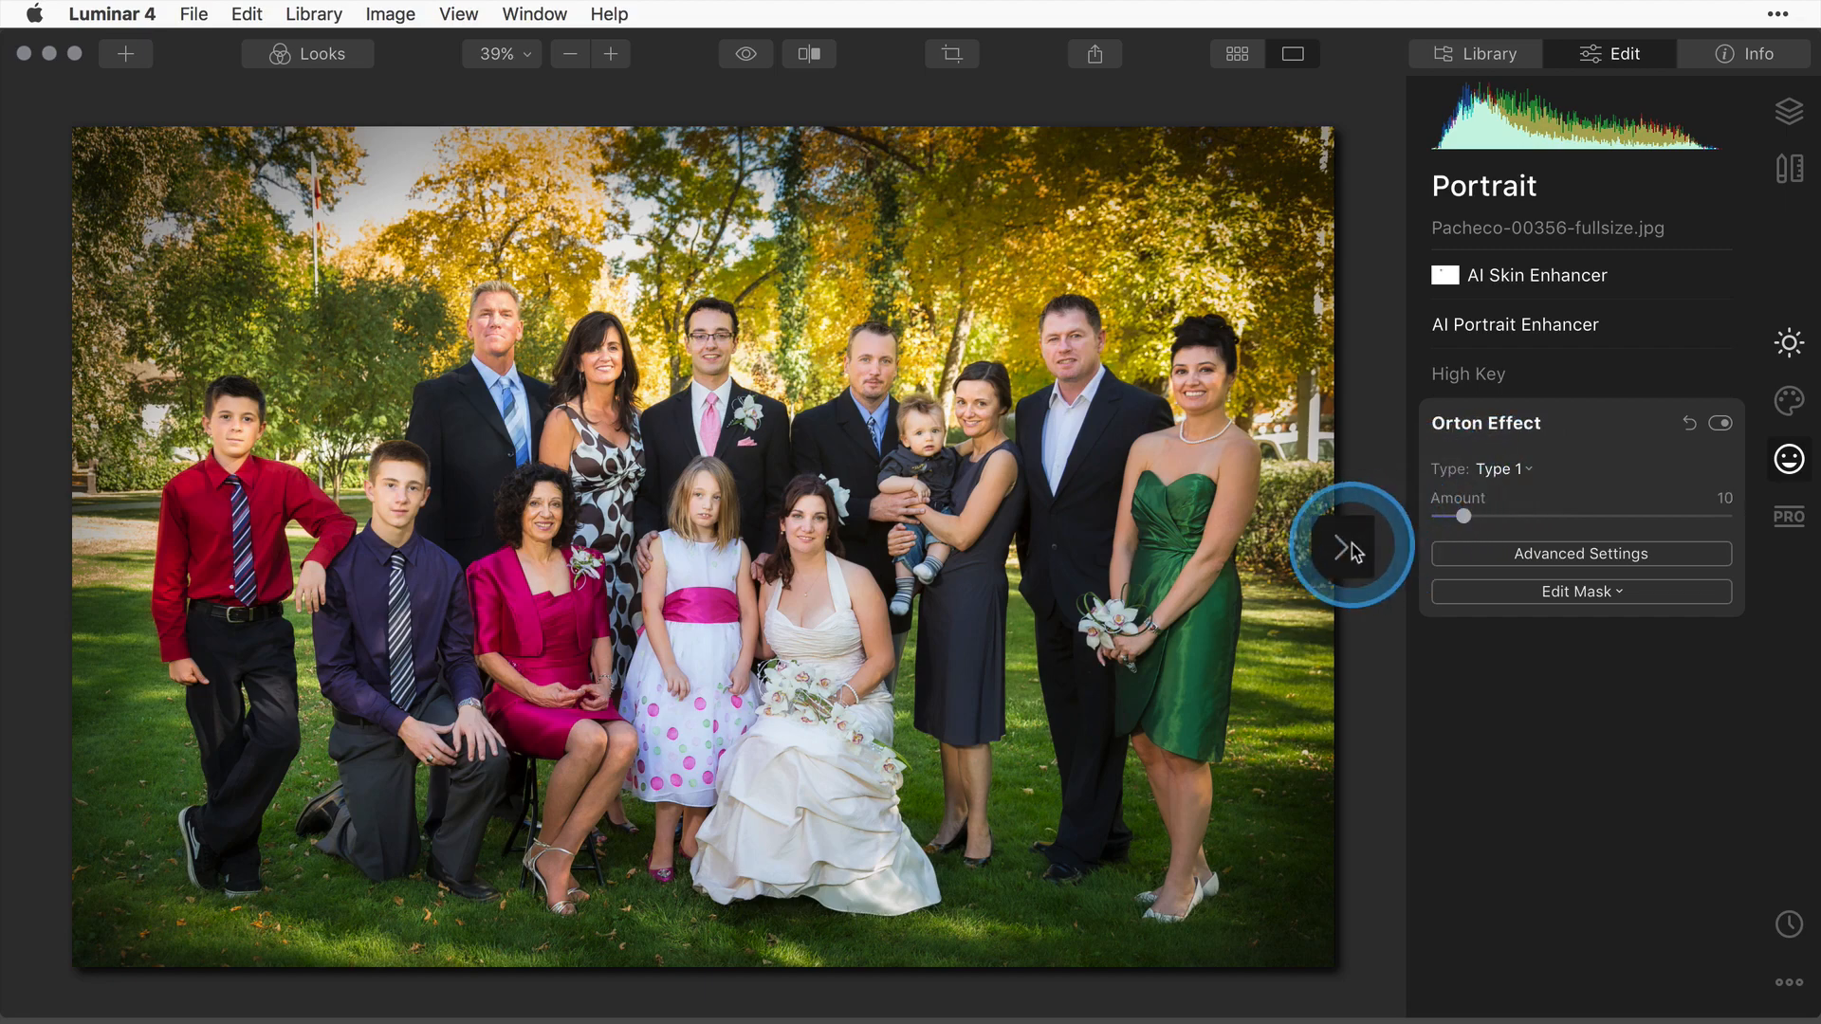
pyautogui.click(1351, 548)
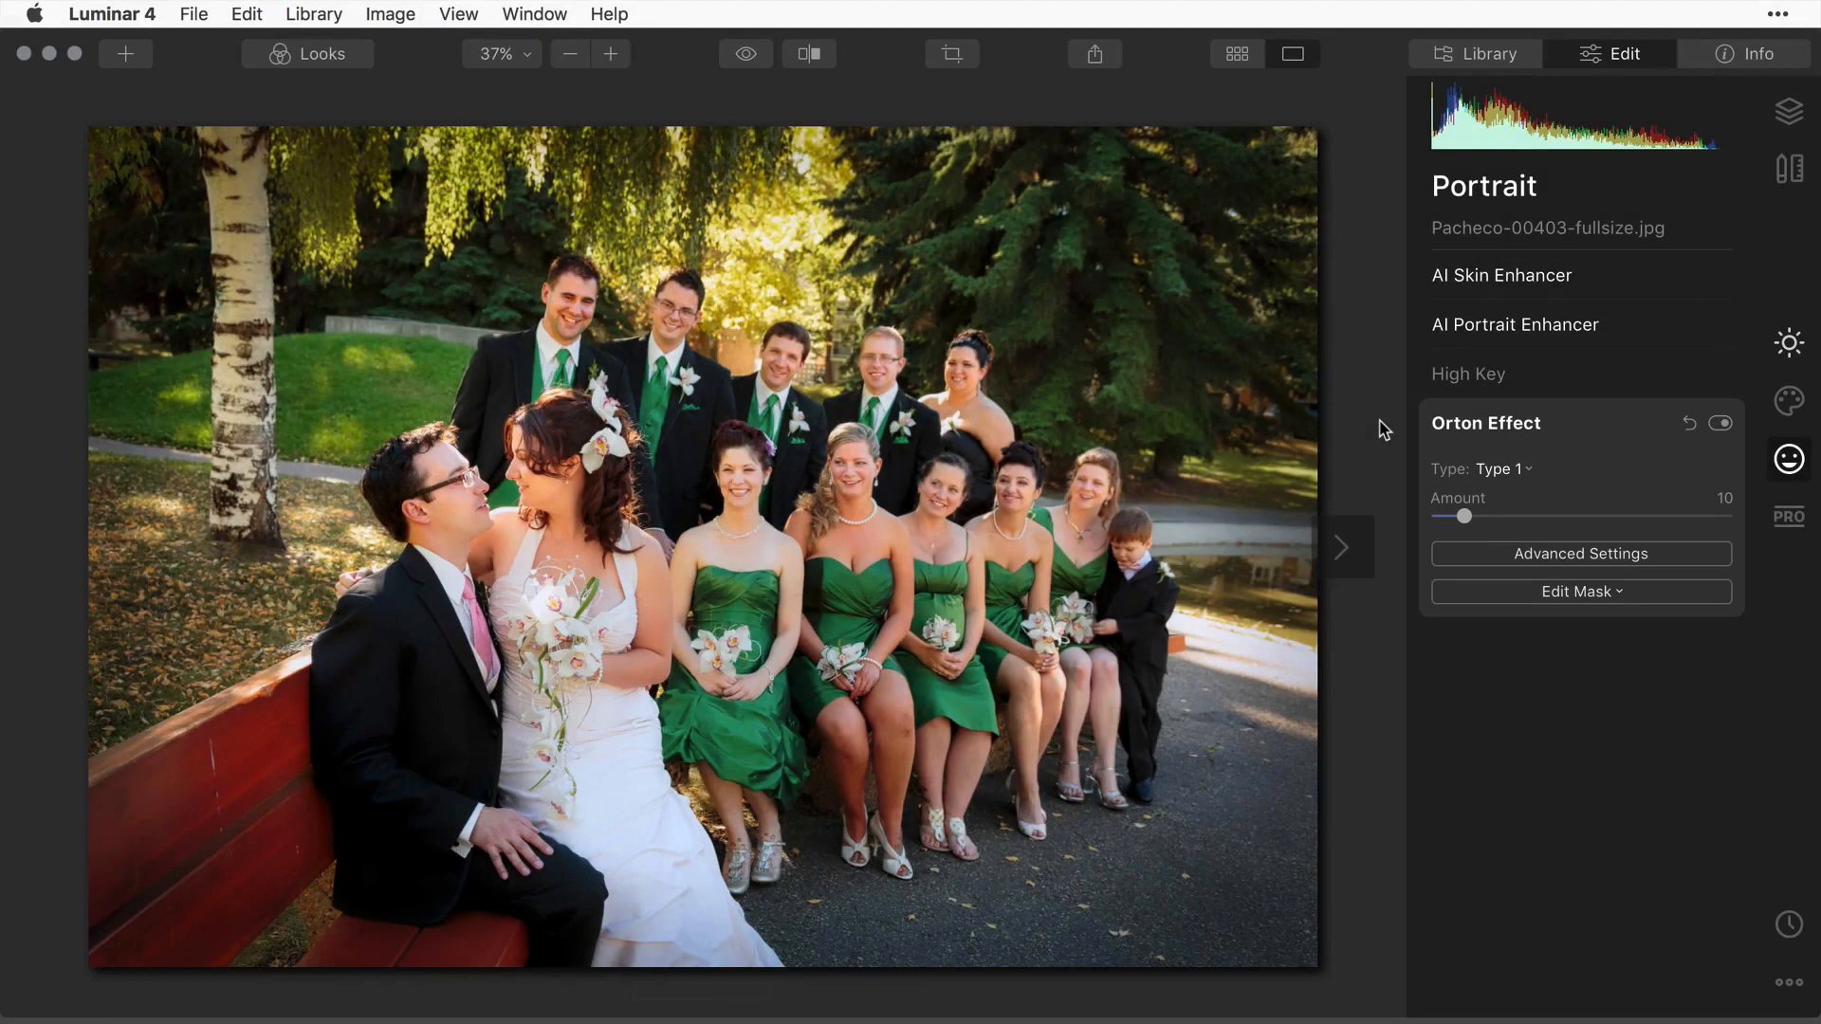